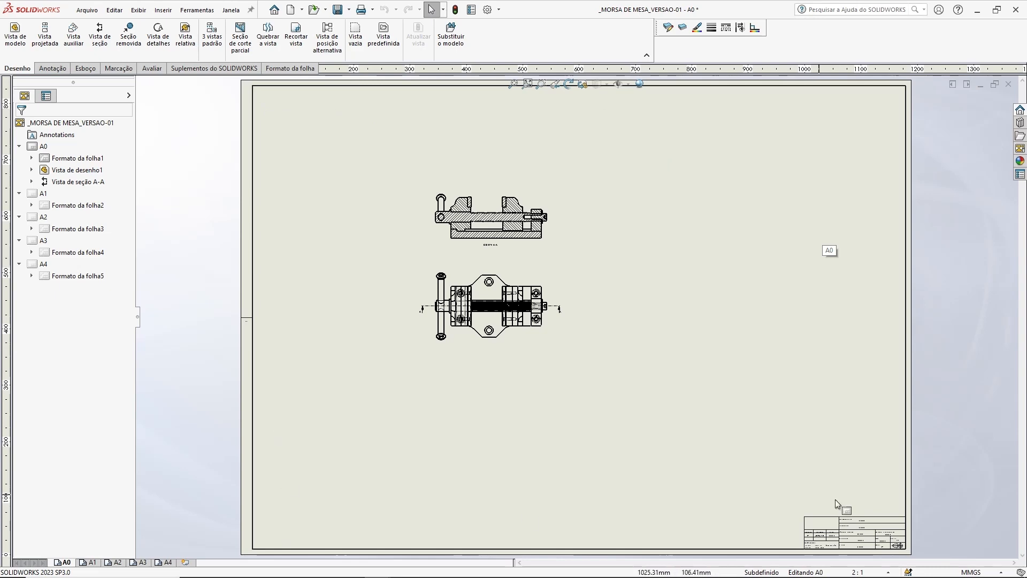
Create a projected side view from section view A-A and place it beside the section, horizontally in line.
{"action": "scroll", "coordinate": [470, 325], "scroll_direction": "down", "scroll_amount": 10}
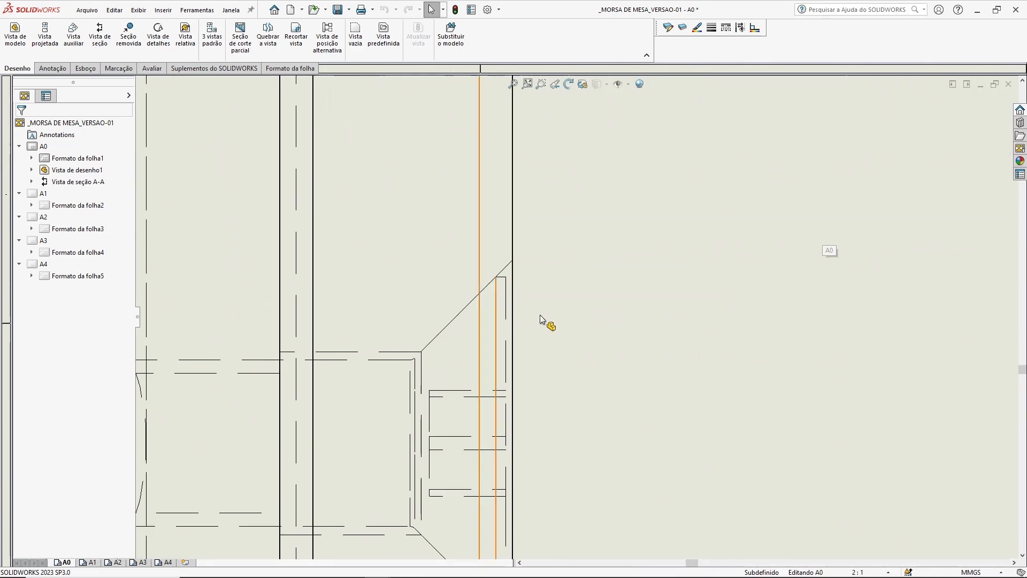
{"action": "key", "text": "f"}
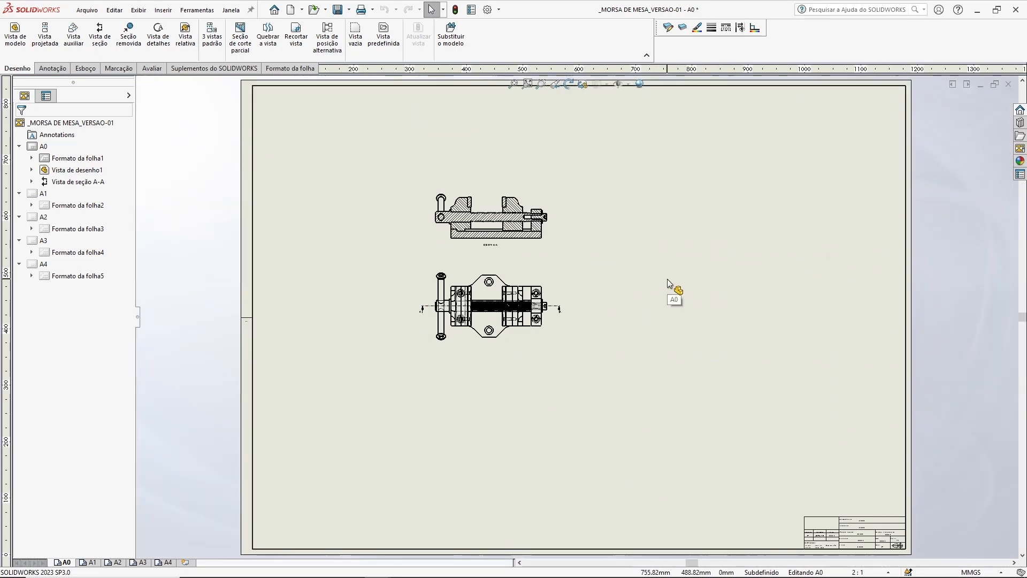
{"action": "scroll", "coordinate": [642, 315], "scroll_direction": "up", "scroll_amount": 4}
{"action": "scroll", "coordinate": [543, 297], "scroll_direction": "down", "scroll_amount": 8}
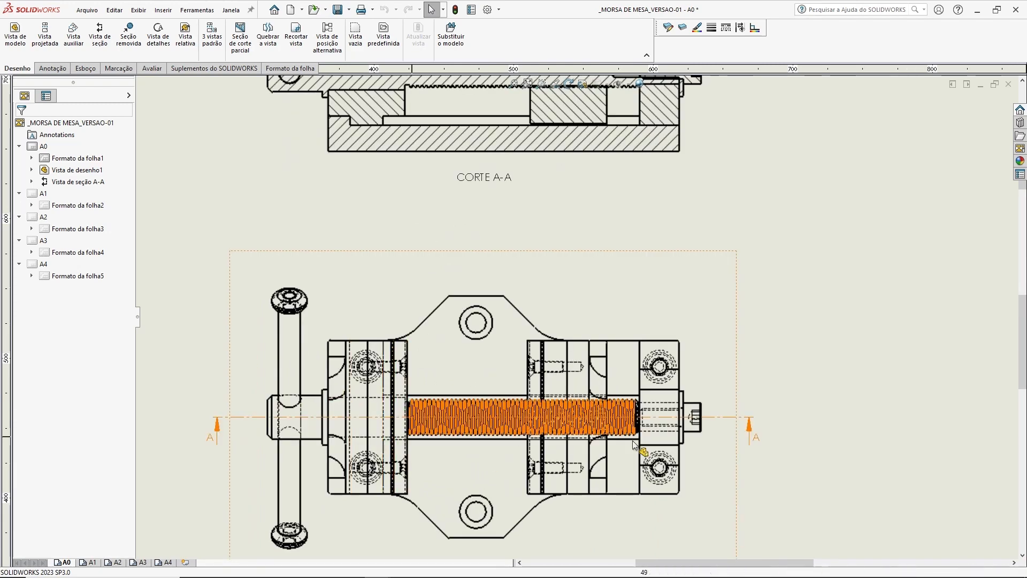
{"action": "scroll", "coordinate": [798, 224], "scroll_direction": "up", "scroll_amount": 3}
{"action": "scroll", "coordinate": [649, 270], "scroll_direction": "down", "scroll_amount": 1}
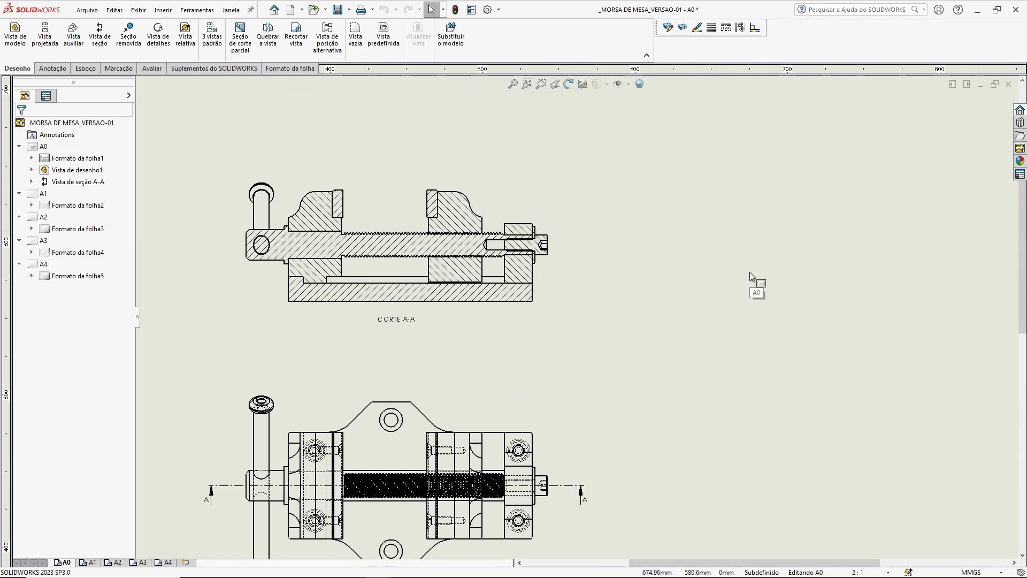
{"action": "left_click", "coordinate": [45, 35]}
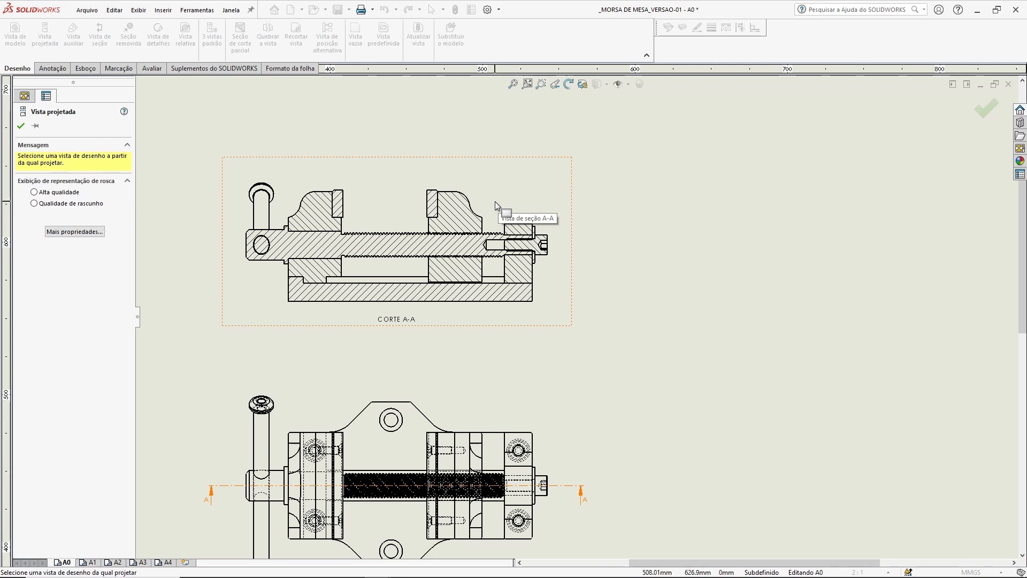
{"action": "left_click", "coordinate": [496, 201]}
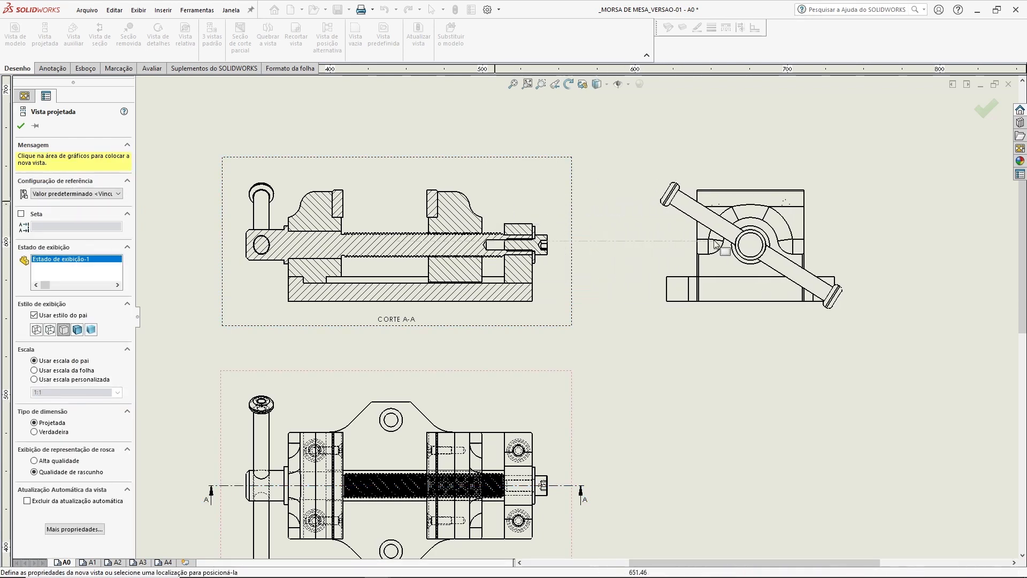
{"action": "left_click", "coordinate": [715, 243]}
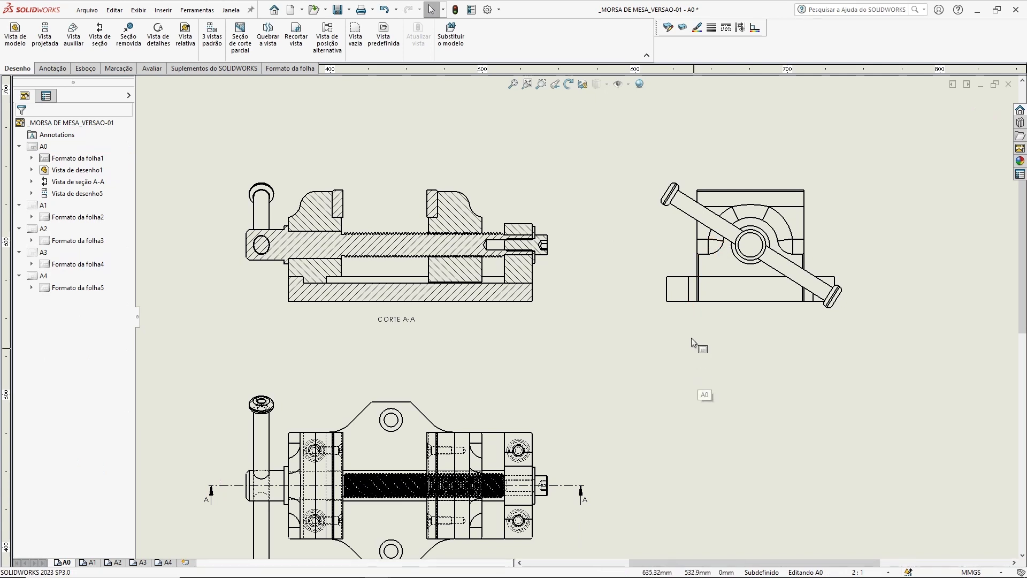
Reposition the projected side view and section view A-A to adjust the spacing between the three views.
{"action": "left_click_drag", "start_coordinate": [697, 335], "coordinate": [679, 312]}
{"action": "left_click", "coordinate": [578, 321]}
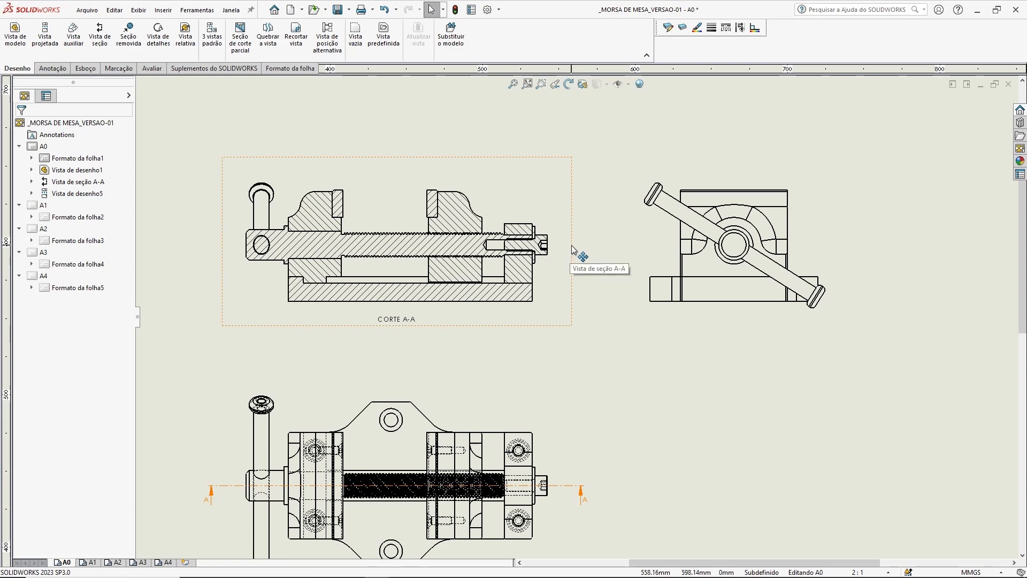
{"action": "mouse_move", "coordinate": [581, 259]}
{"action": "left_mouse_down"}
{"action": "mouse_move", "coordinate": [576, 369]}
{"action": "mouse_move", "coordinate": [551, 462]}
{"action": "mouse_move", "coordinate": [558, 200]}
{"action": "mouse_move", "coordinate": [558, 208]}
{"action": "left_mouse_up"}
{"action": "scroll", "coordinate": [651, 230], "scroll_direction": "up", "scroll_amount": 1}
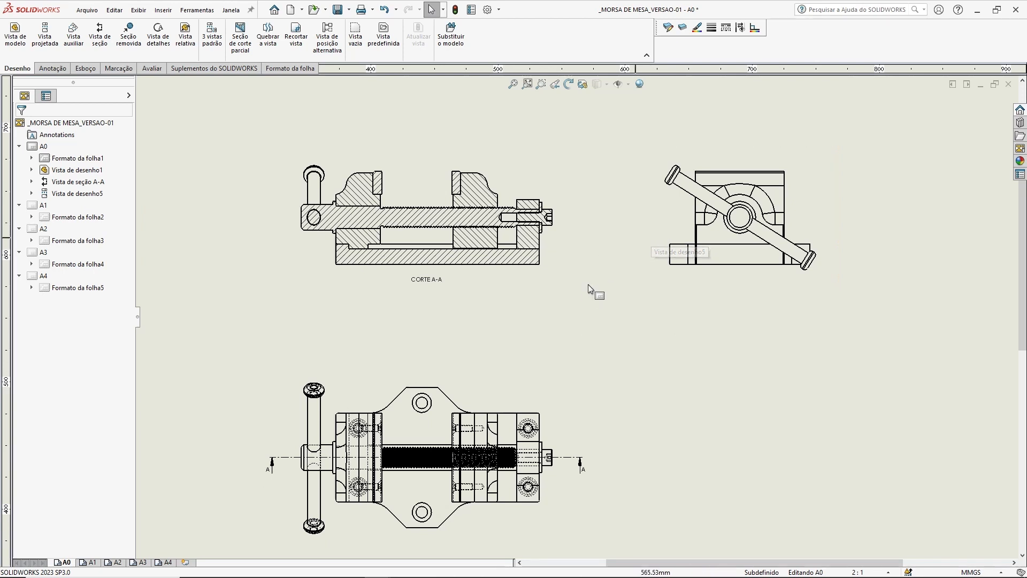
Break the alignment of the projected side view and move it slightly below the level of section view A-A.
{"action": "left_click", "coordinate": [659, 229]}
{"action": "right_click", "coordinate": [658, 229]}
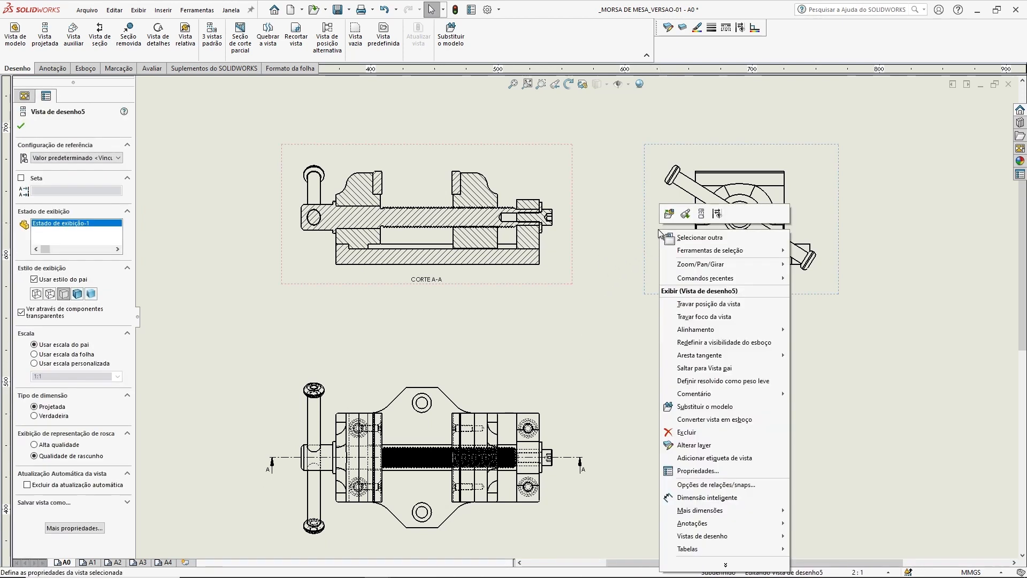
{"action": "mouse_move", "coordinate": [689, 335]}
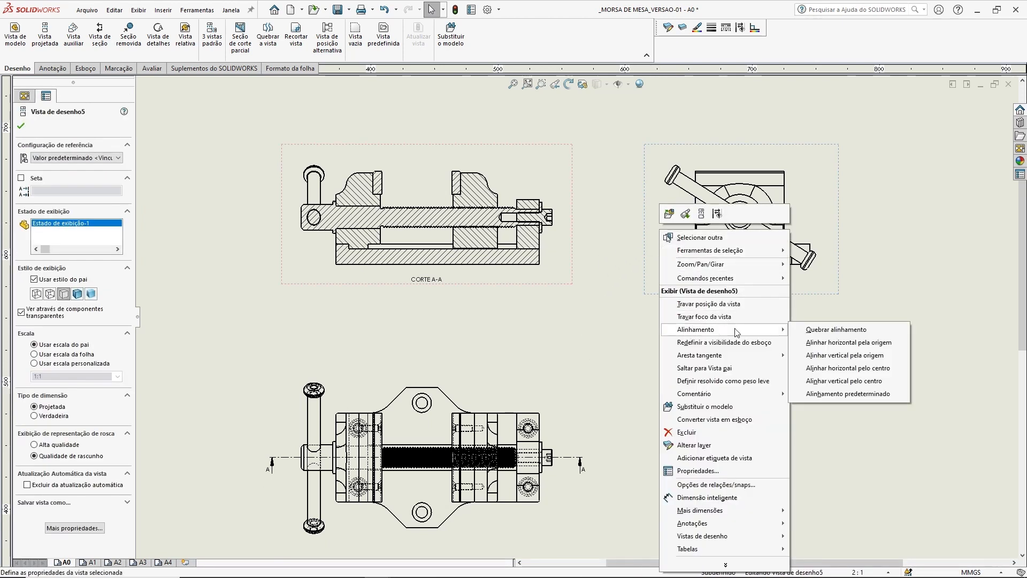
{"action": "left_click", "coordinate": [818, 338]}
{"action": "left_click", "coordinate": [715, 381]}
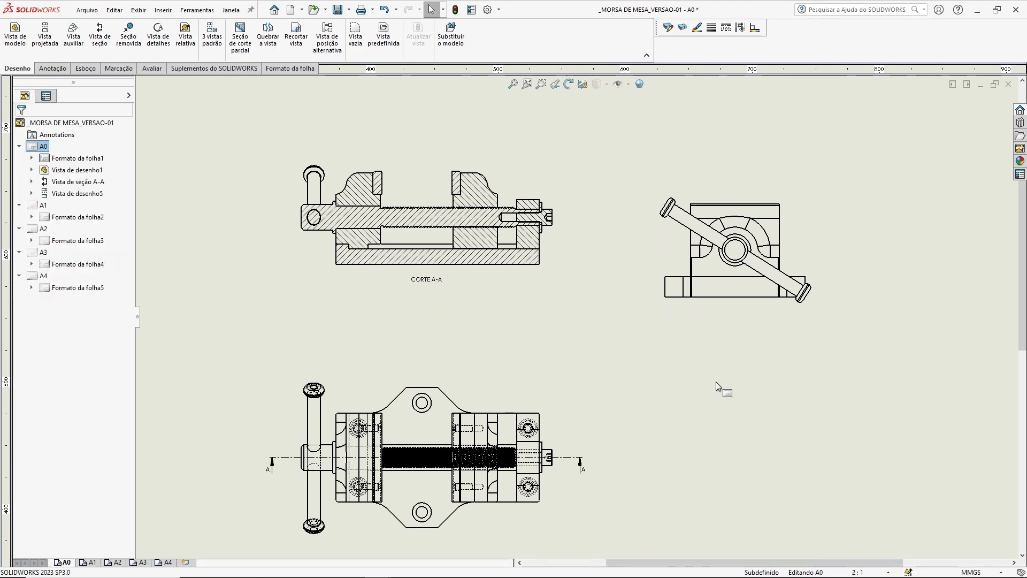
Align the projected side view horizontally by origin with section view A-A.
{"action": "left_click", "coordinate": [653, 187]}
{"action": "right_click", "coordinate": [653, 187]}
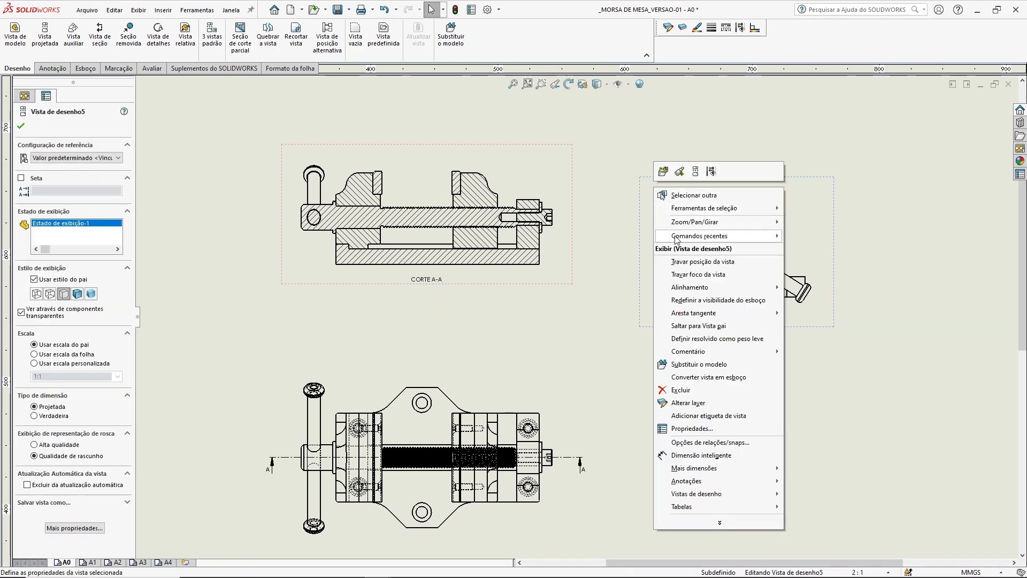
{"action": "mouse_move", "coordinate": [685, 288]}
{"action": "left_click", "coordinate": [797, 286]}
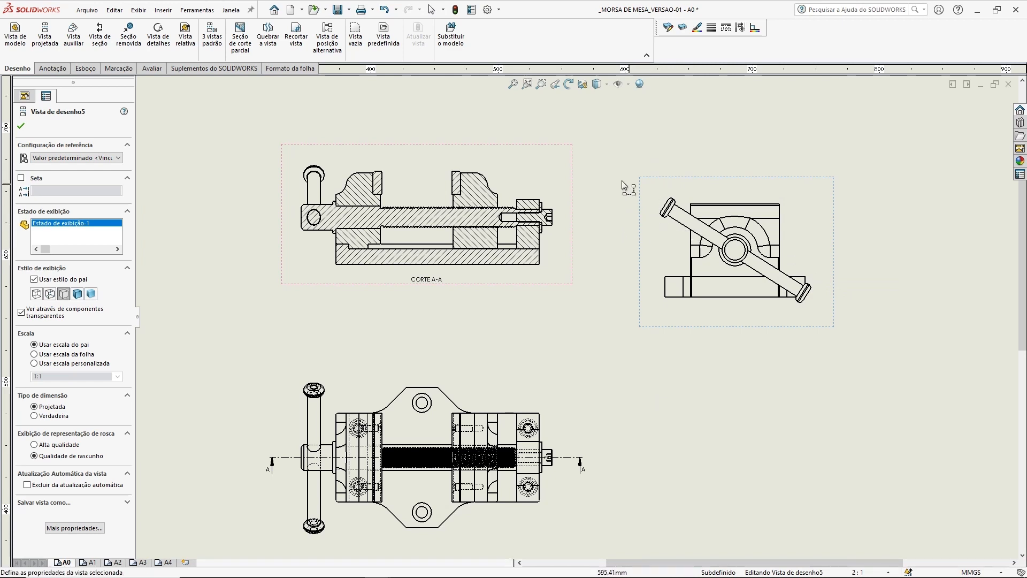
{"action": "left_click", "coordinate": [562, 182]}
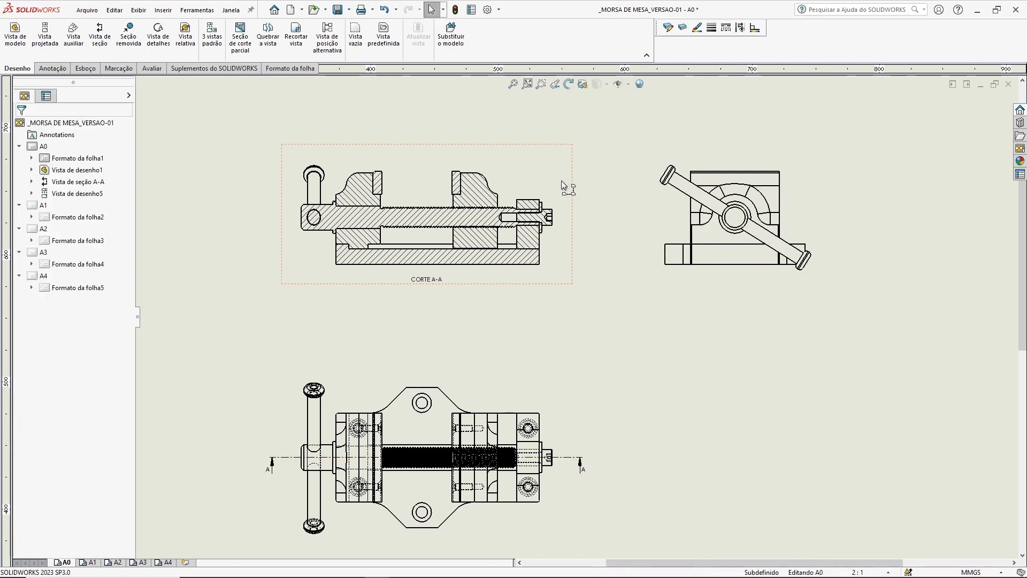
Select the top view of the vise and review its display style and scale properties.
{"action": "mouse_move", "coordinate": [755, 295]}
{"action": "left_mouse_down"}
{"action": "mouse_move", "coordinate": [560, 294]}
{"action": "mouse_move", "coordinate": [756, 295]}
{"action": "left_mouse_up"}
{"action": "scroll", "coordinate": [613, 242], "scroll_direction": "up", "scroll_amount": 2}
{"action": "left_click", "coordinate": [651, 336]}
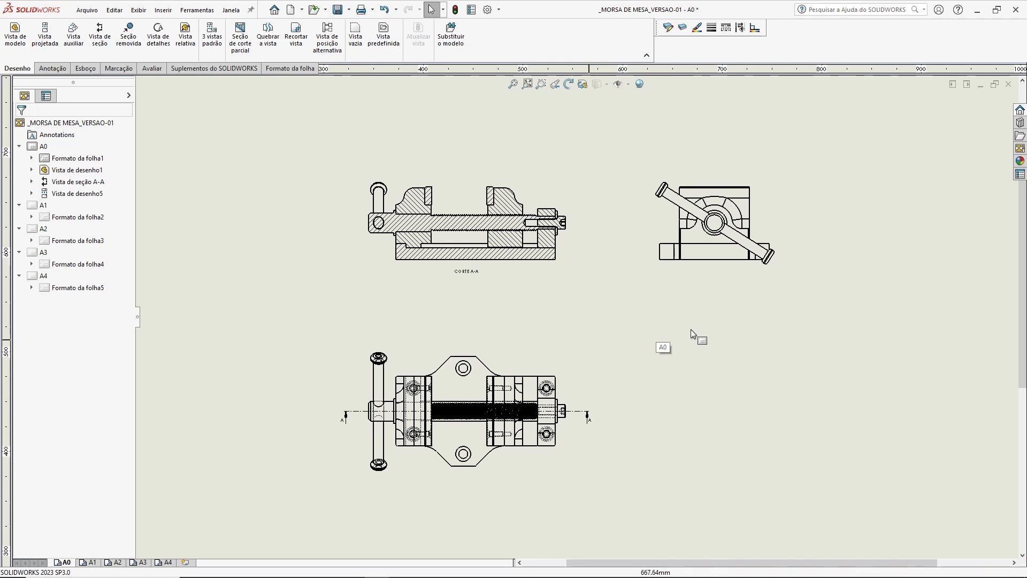
{"action": "left_click", "coordinate": [413, 345]}
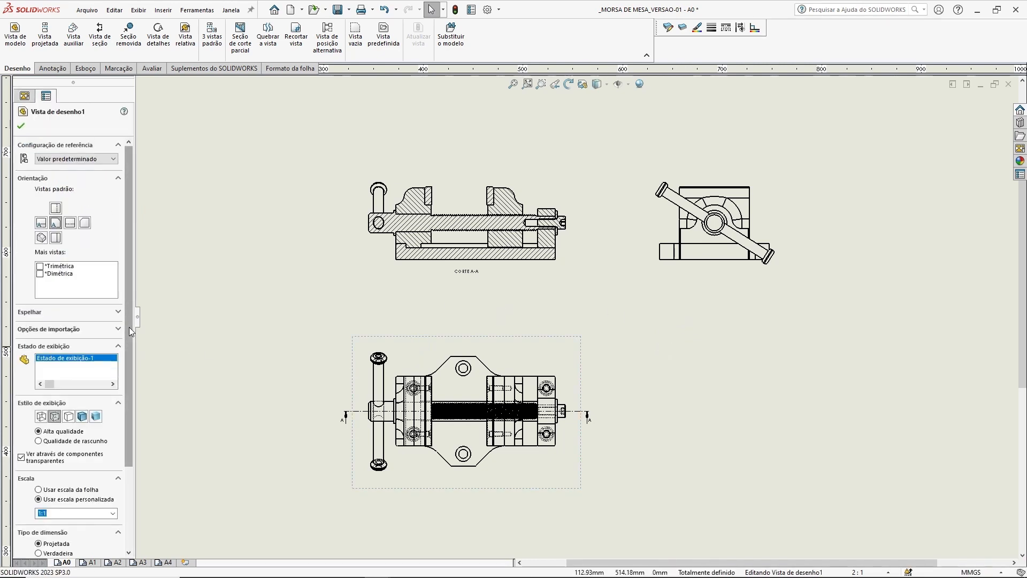
{"action": "left_click_drag", "start_coordinate": [129, 326], "coordinate": [125, 426]}
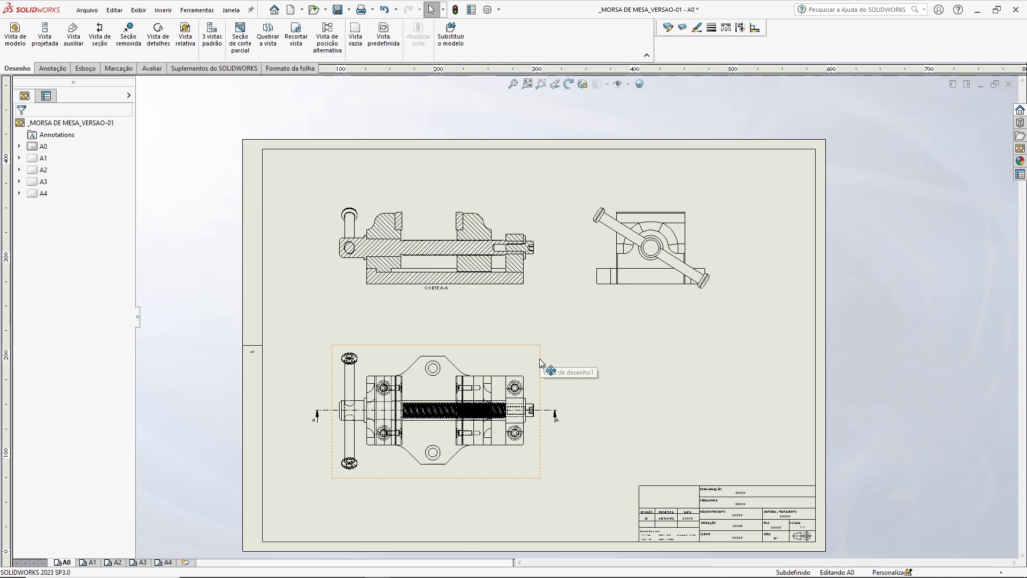
Reposition the top view and section view A-A lower on the sheet, within the drawing border.
{"action": "left_click_drag", "start_coordinate": [539, 359], "coordinate": [538, 331]}
{"action": "left_click_drag", "start_coordinate": [531, 292], "coordinate": [532, 319]}
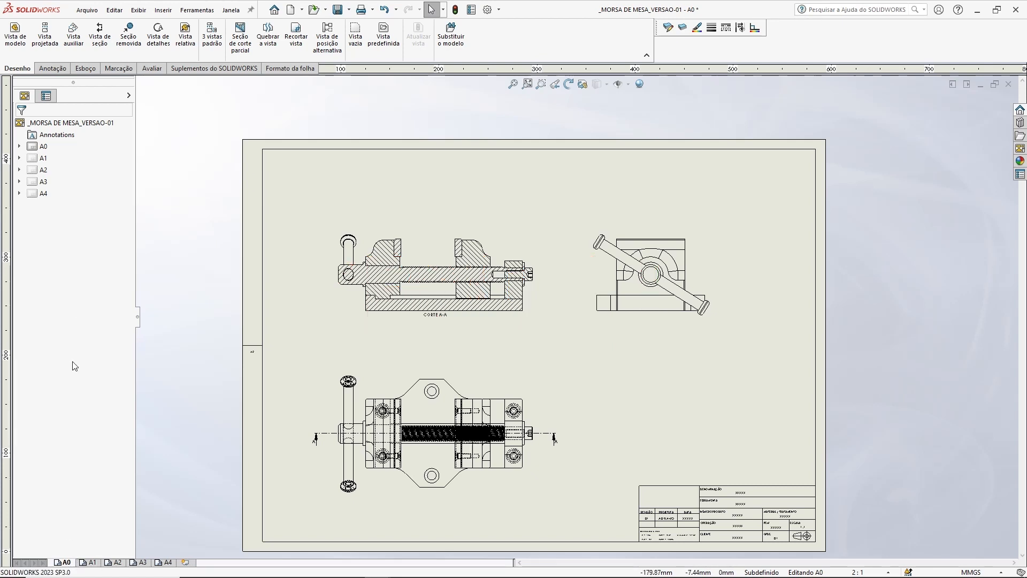
Rename the drawing sheet A0 as MONTAGEM.
{"action": "left_click", "coordinate": [44, 146]}
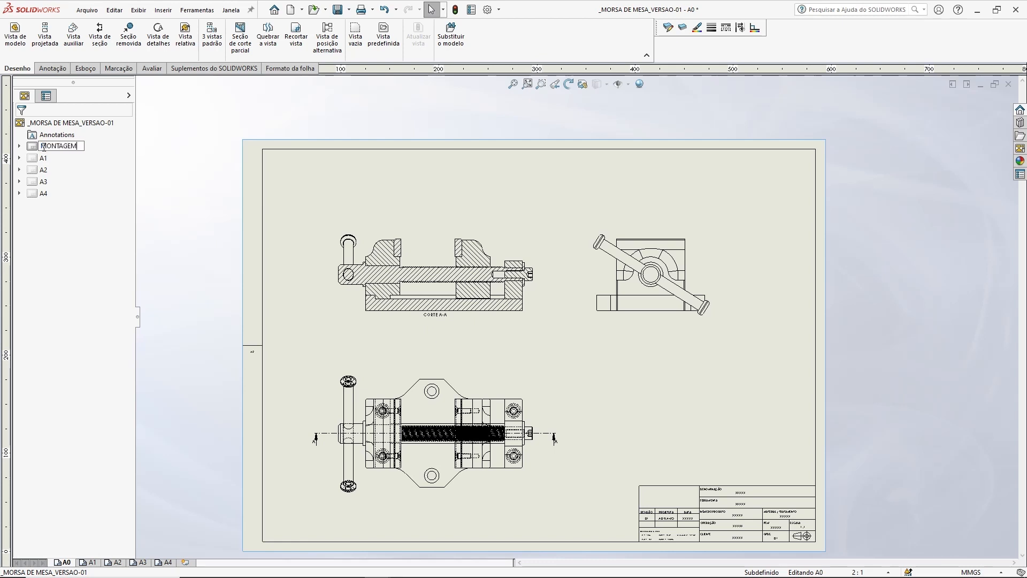
{"action": "key", "text": "Return"}
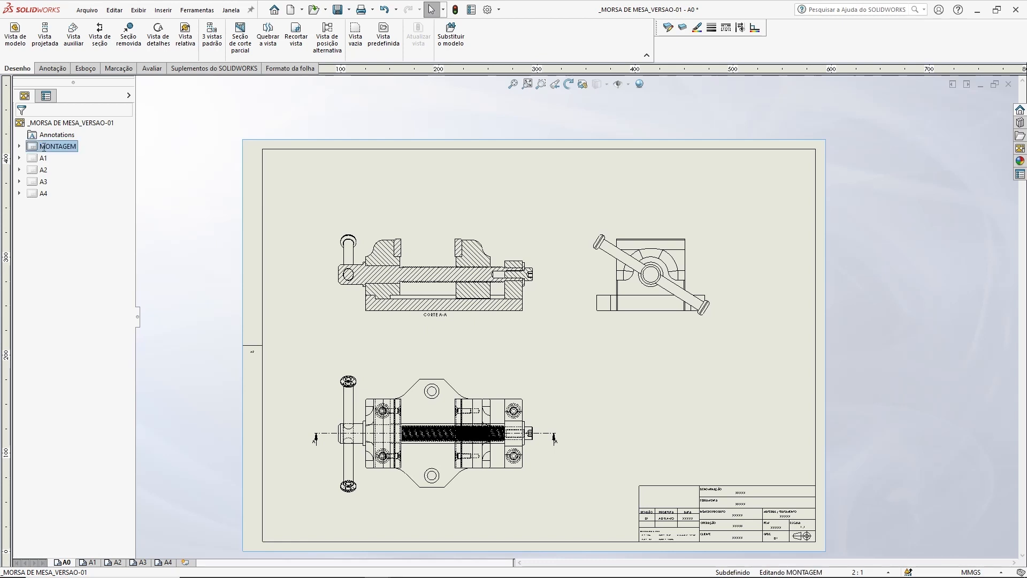
{"action": "left_click", "coordinate": [187, 170]}
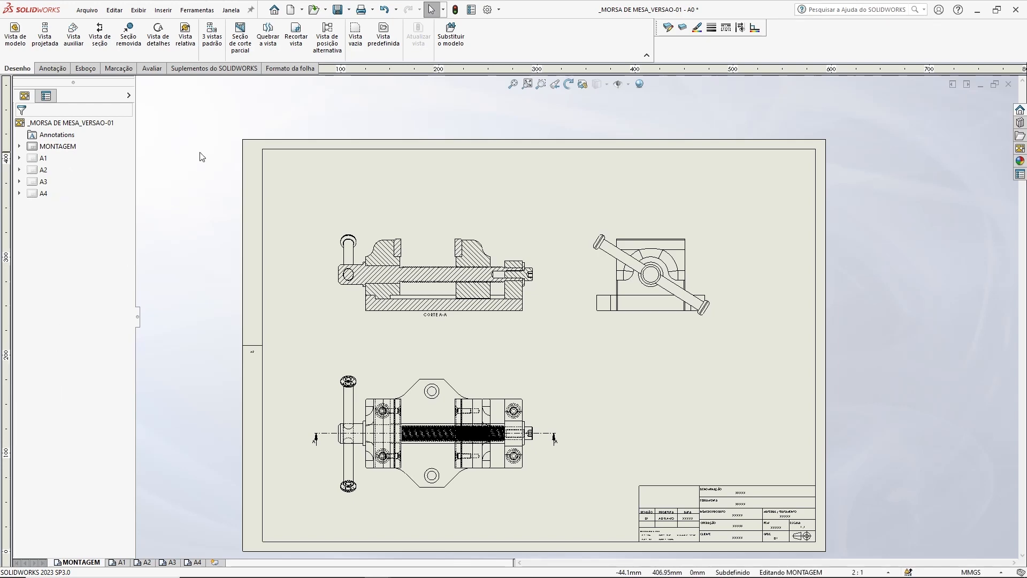
Examine section A-A, the side view and the top view on the MONTAGEM sheet up close.
{"action": "middle_click_drag", "start_coordinate": [707, 278], "coordinate": [706, 242], "text": "ctrl"}
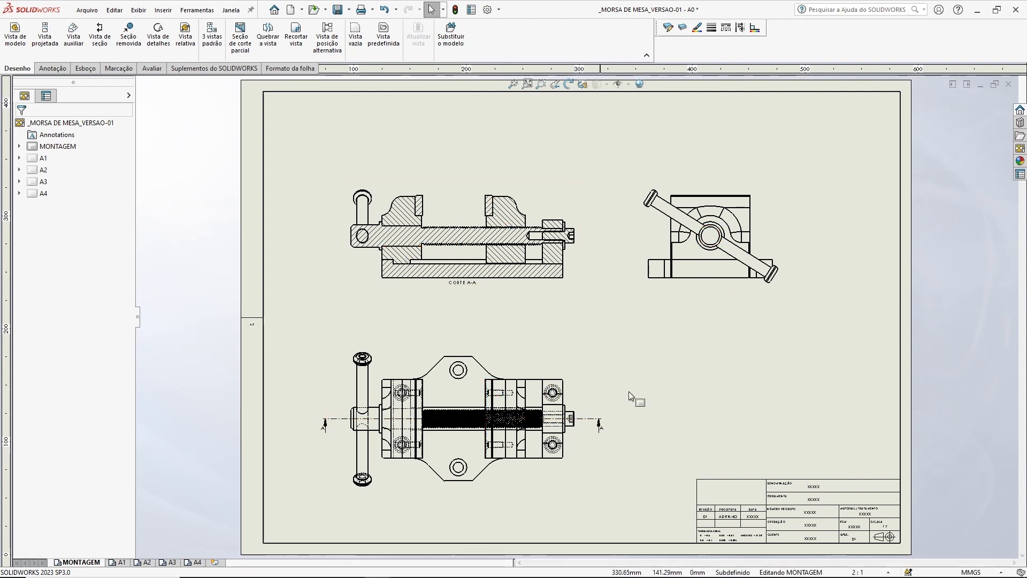
{"action": "scroll", "coordinate": [473, 284], "scroll_direction": "down", "scroll_amount": 3}
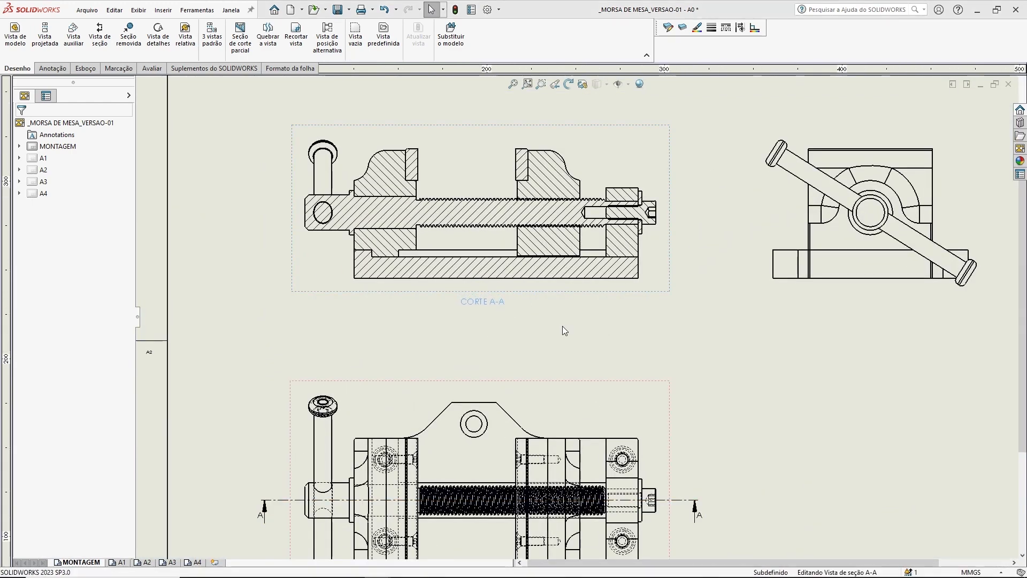
{"action": "left_click", "coordinate": [650, 346]}
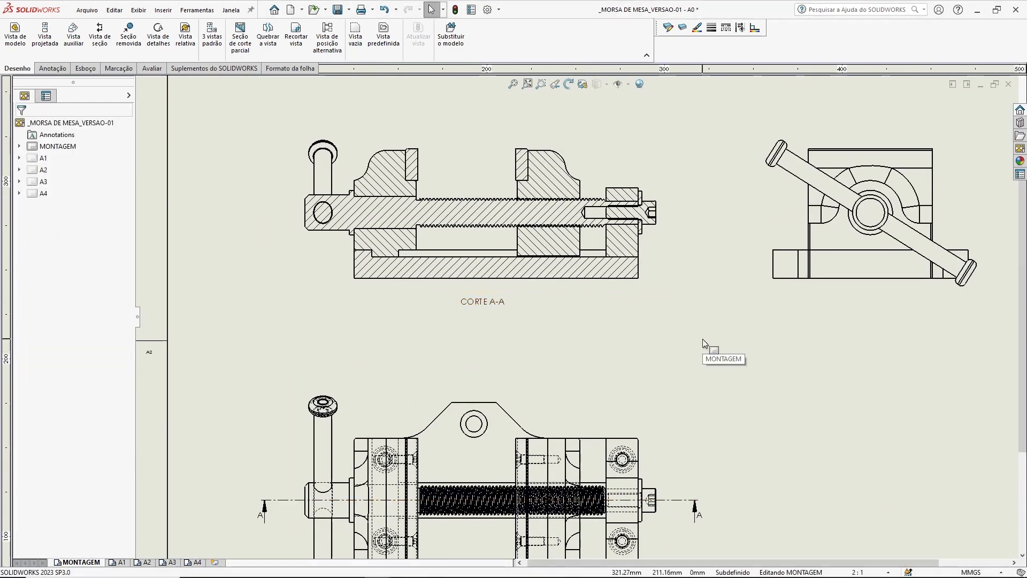
{"action": "middle_click_drag", "start_coordinate": [856, 332], "coordinate": [626, 318]}
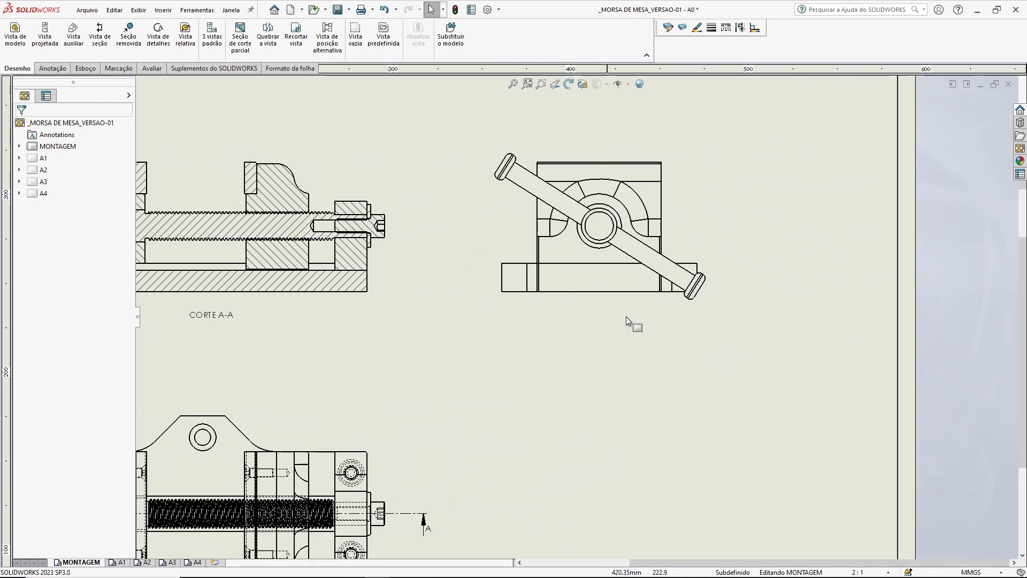
{"action": "middle_click_drag", "start_coordinate": [522, 379], "coordinate": [686, 228]}
{"action": "scroll", "coordinate": [269, 453], "scroll_direction": "down", "scroll_amount": 3}
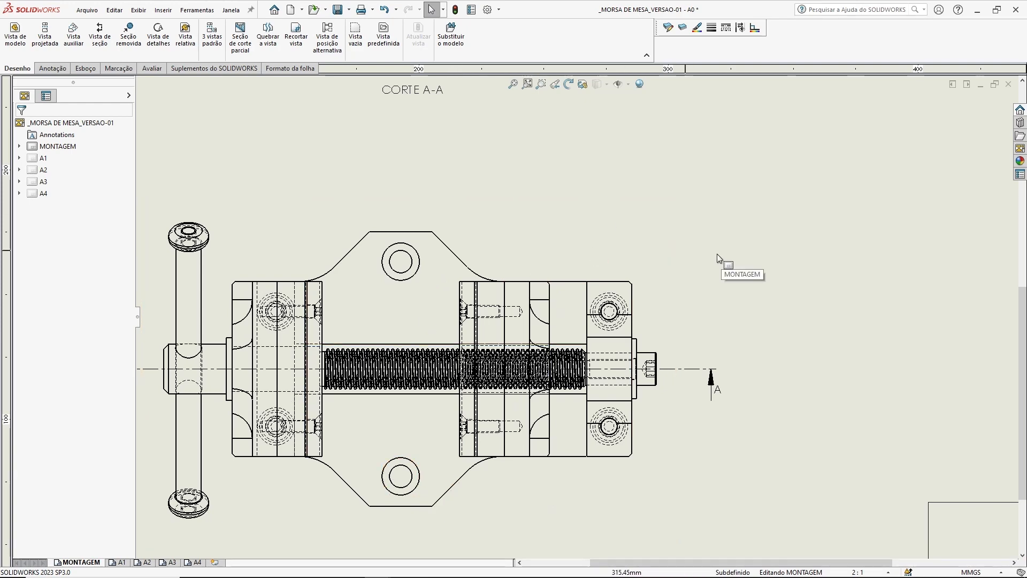
{"action": "scroll", "coordinate": [541, 193], "scroll_direction": "up", "scroll_amount": 3}
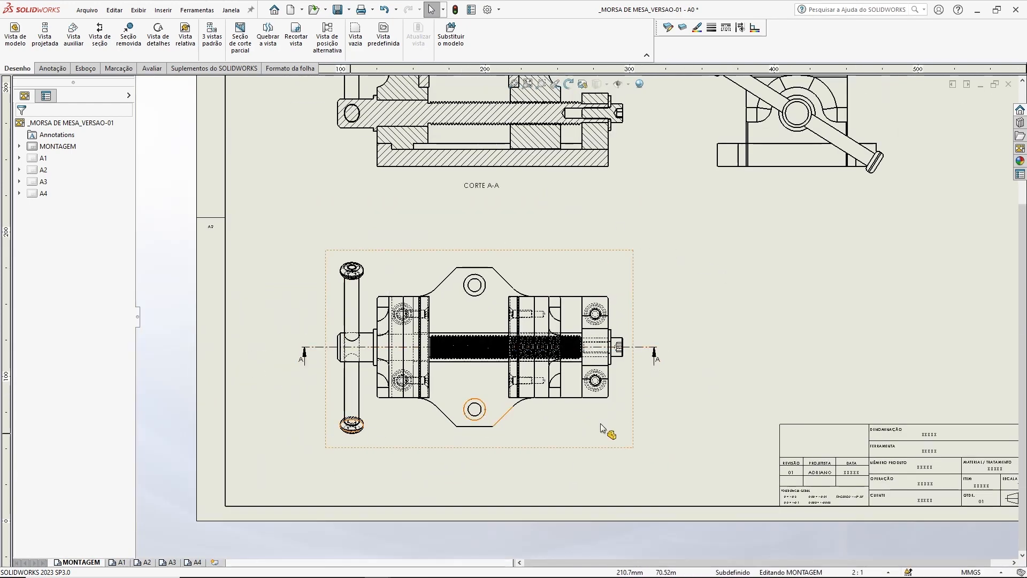
{"action": "middle_click_drag", "start_coordinate": [755, 256], "coordinate": [733, 333]}
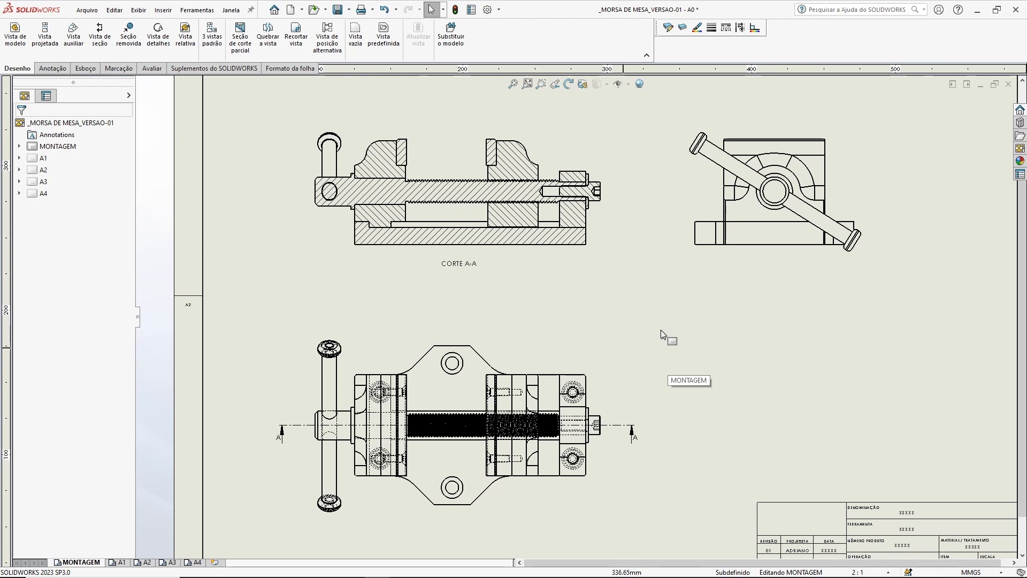
{"action": "middle_click_drag", "start_coordinate": [704, 297], "coordinate": [699, 322]}
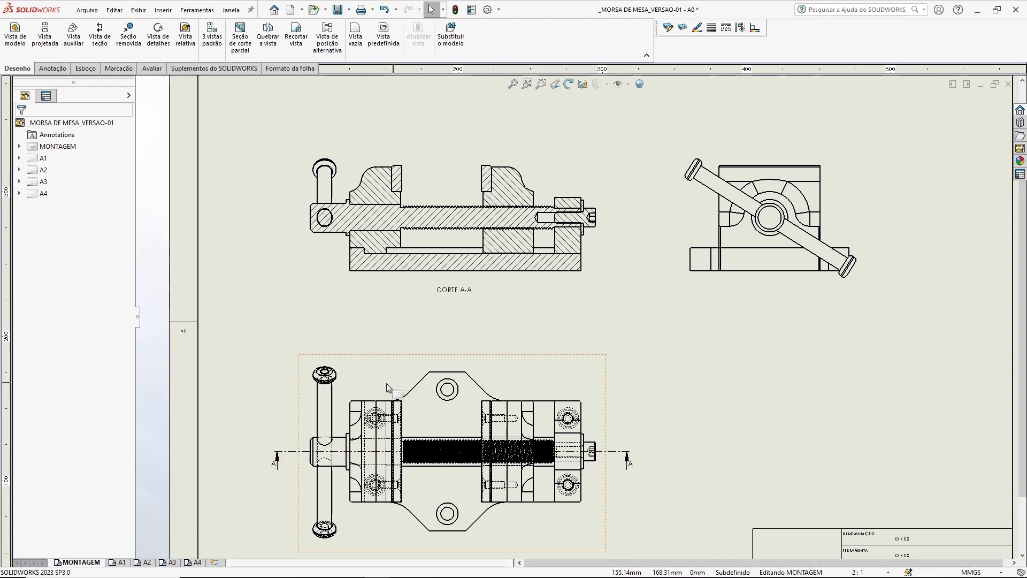
{"action": "mouse_move", "coordinate": [705, 368]}
{"action": "middle_mouse_down"}
{"action": "mouse_move", "coordinate": [654, 273]}
{"action": "mouse_move", "coordinate": [632, 317]}
{"action": "mouse_move", "coordinate": [640, 323]}
{"action": "middle_mouse_up"}
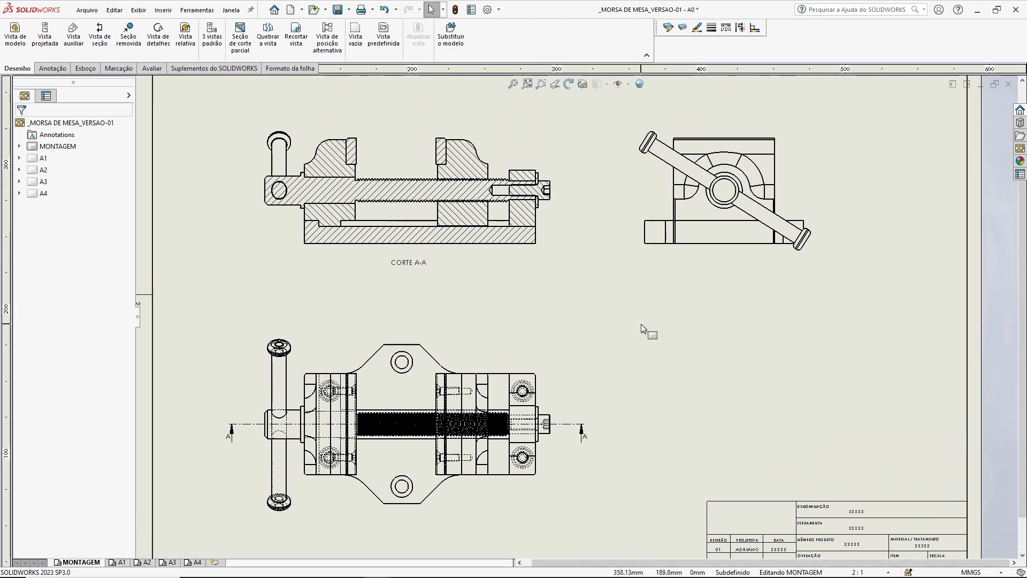
{"action": "scroll", "coordinate": [641, 323], "scroll_direction": "up", "scroll_amount": 1}
{"action": "middle_click_drag", "start_coordinate": [604, 302], "coordinate": [650, 318]}
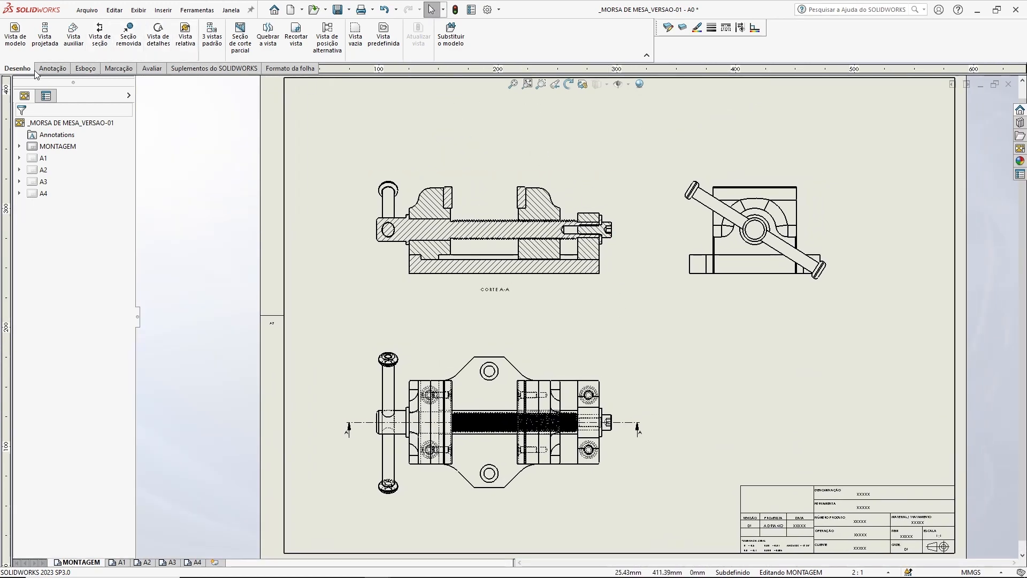
Add a vertical centre line to the side view, midway between the two vertical outer edges of the jaw.
{"action": "left_click", "coordinate": [54, 71]}
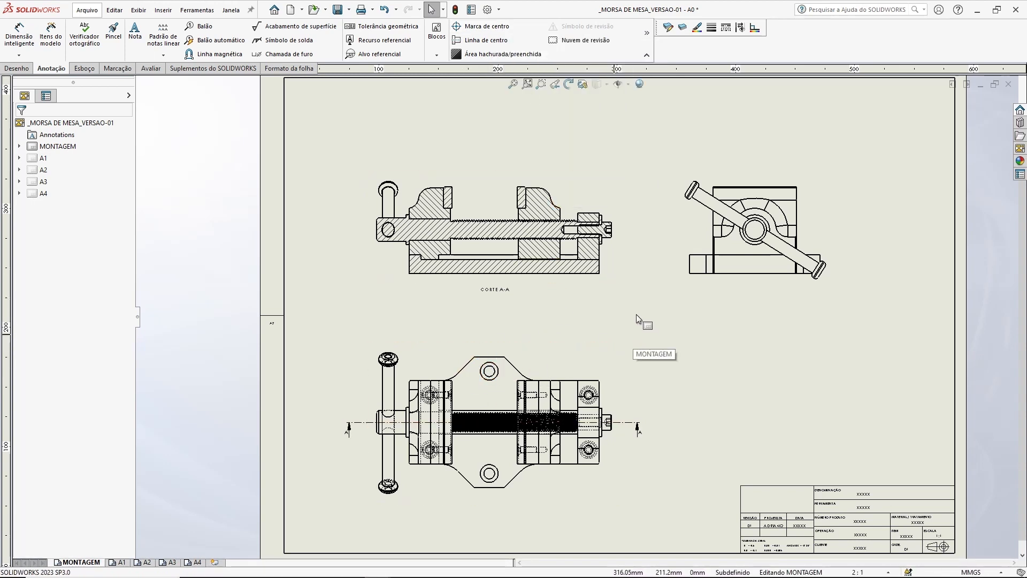
{"action": "left_click", "coordinate": [484, 41]}
{"action": "scroll", "coordinate": [849, 231], "scroll_direction": "down", "scroll_amount": 2}
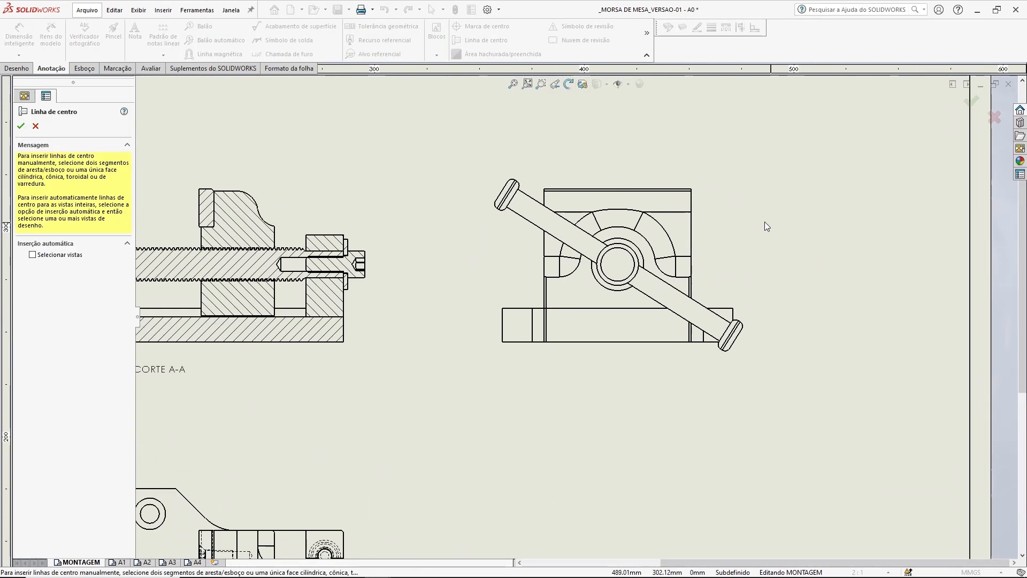
{"action": "scroll", "coordinate": [767, 225], "scroll_direction": "down", "scroll_amount": 2}
{"action": "middle_click_drag", "start_coordinate": [703, 252], "coordinate": [767, 248], "text": "ctrl"}
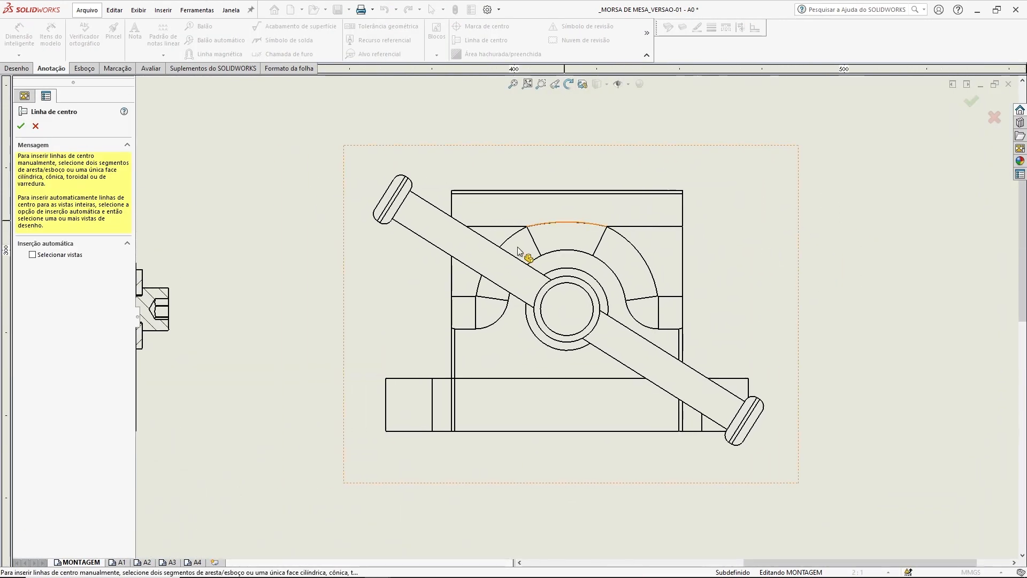
{"action": "left_click", "coordinate": [451, 269]}
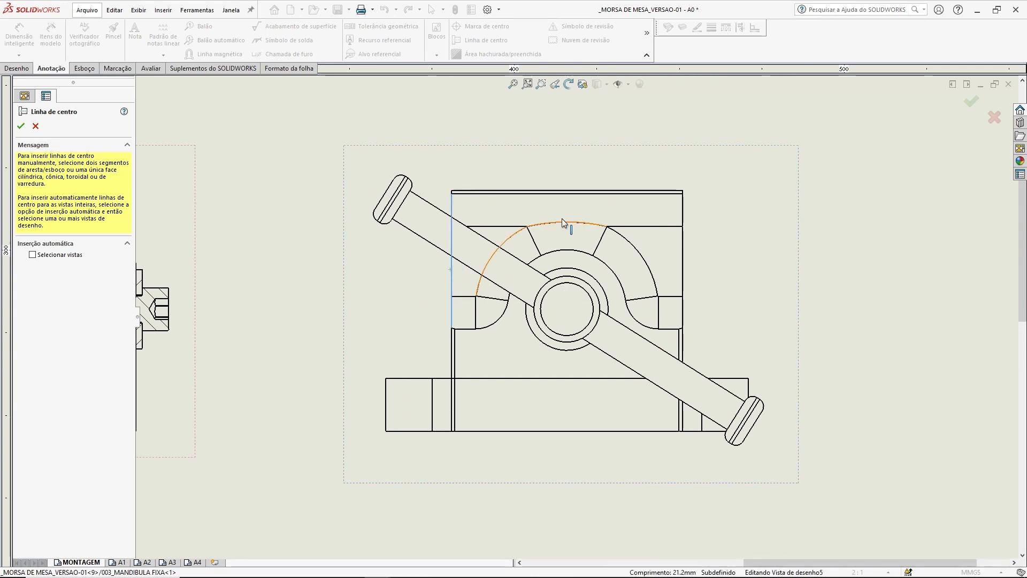
{"action": "left_click", "coordinate": [683, 251]}
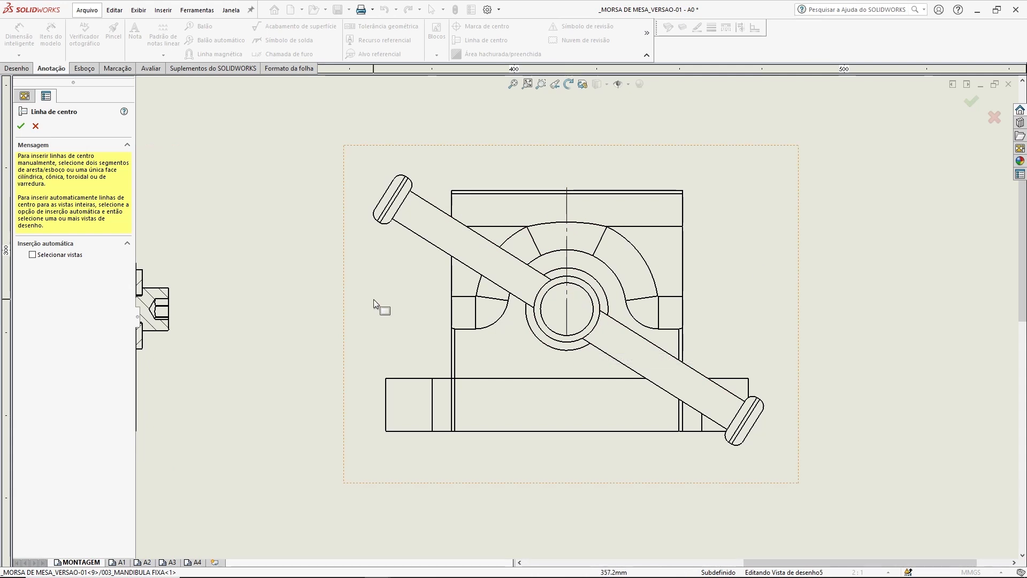
{"action": "key", "text": "Escape"}
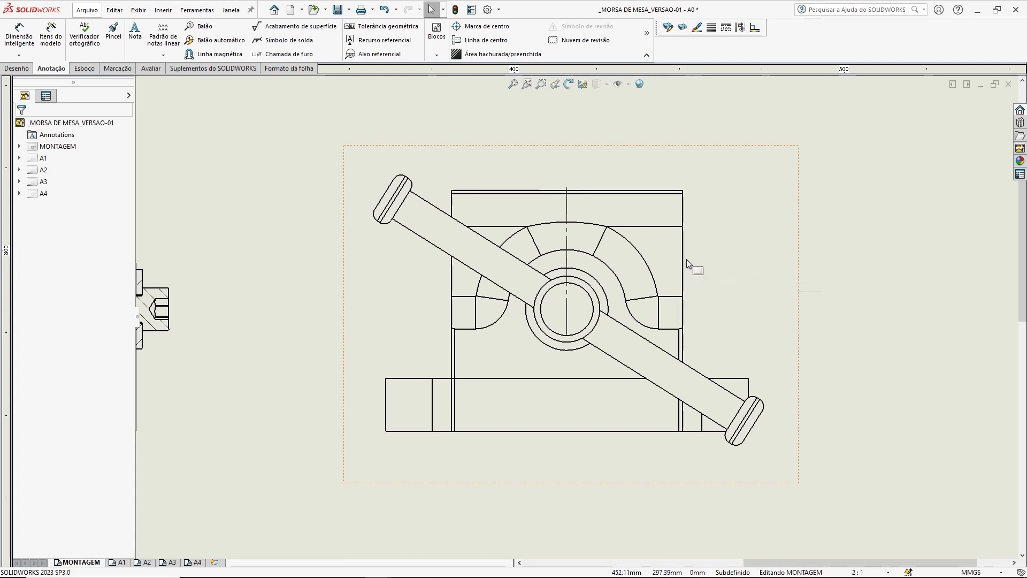
Lengthen the side view's vertical centre line so both ends extend past the top and base of the vise.
{"action": "left_click", "coordinate": [567, 209]}
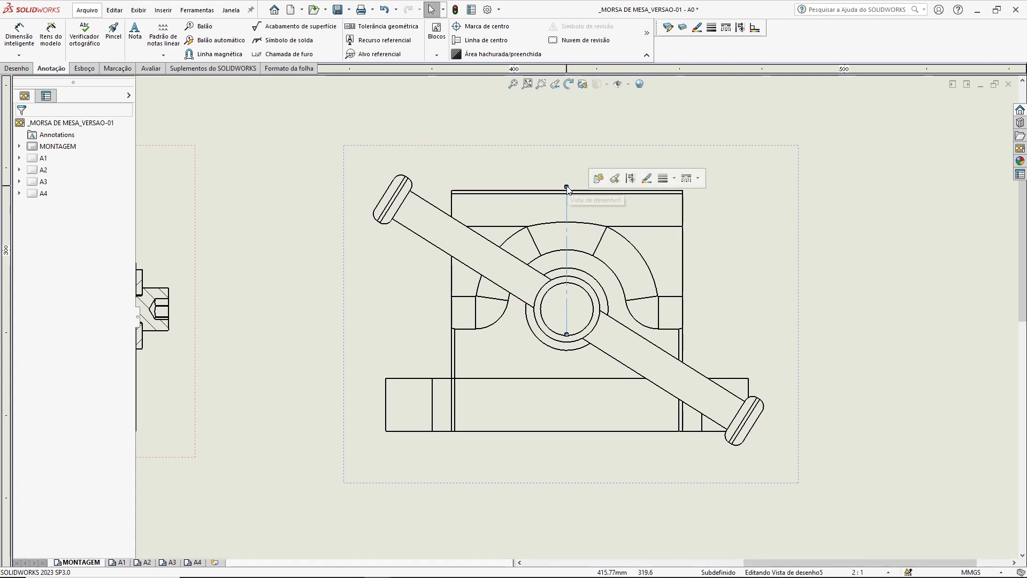
{"action": "left_click_drag", "start_coordinate": [567, 187], "coordinate": [567, 160]}
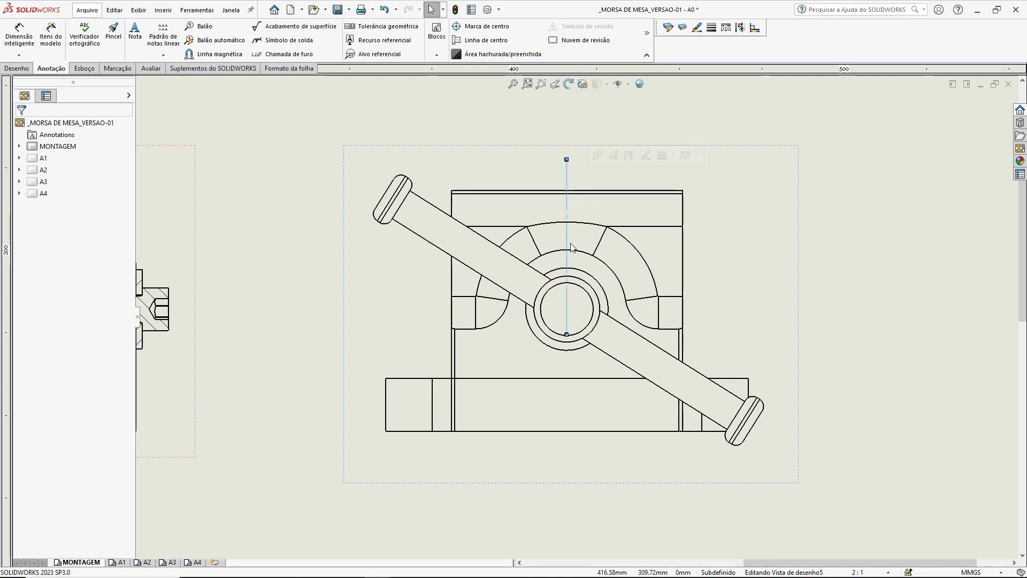
{"action": "left_click_drag", "start_coordinate": [567, 334], "coordinate": [567, 414]}
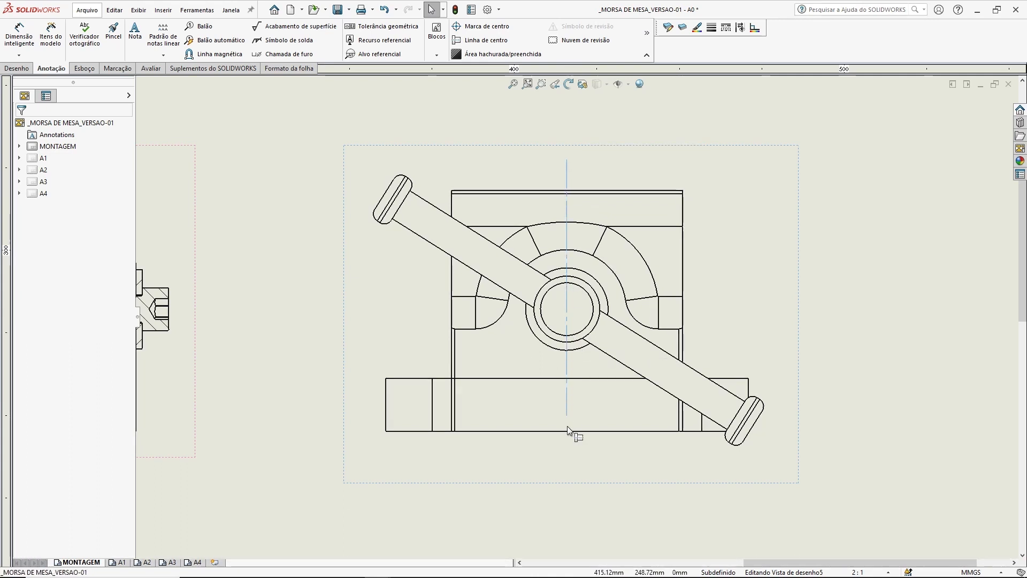
{"action": "left_click", "coordinate": [576, 461]}
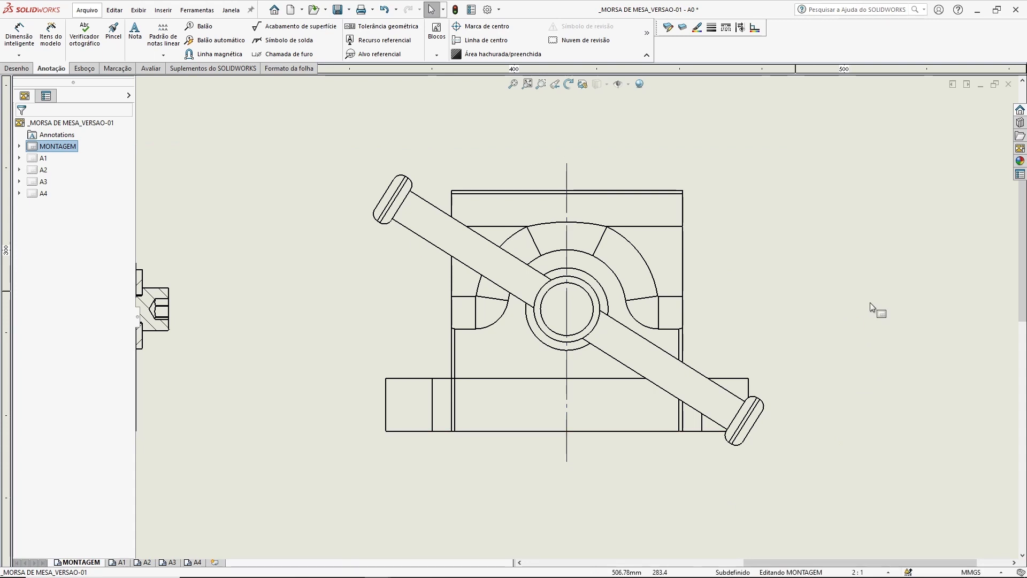
Add a centre mark to the outer circle around the screw in the side view.
{"action": "left_click", "coordinate": [490, 28]}
{"action": "scroll", "coordinate": [600, 304], "scroll_direction": "down", "scroll_amount": 2}
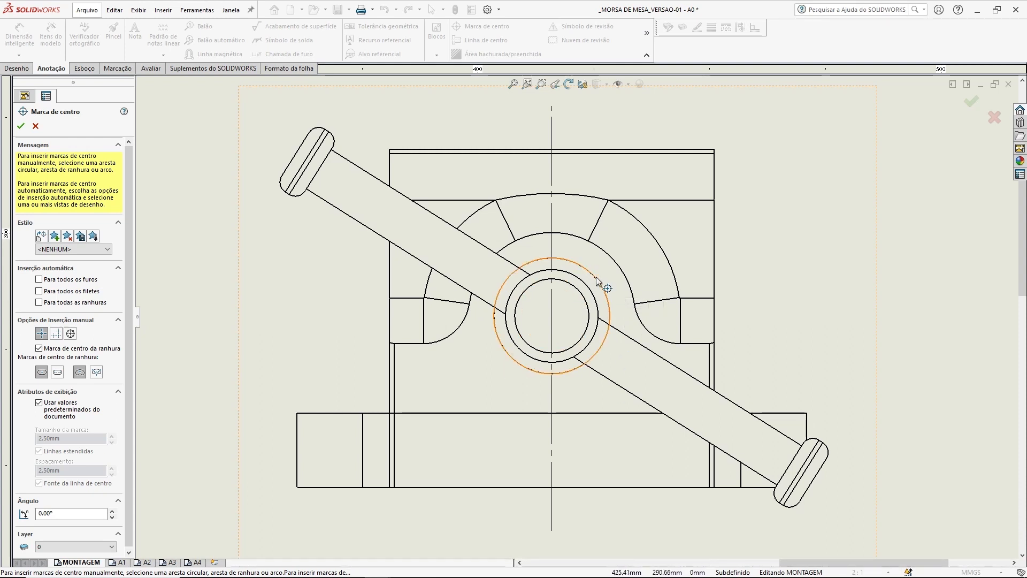
{"action": "left_click", "coordinate": [597, 277]}
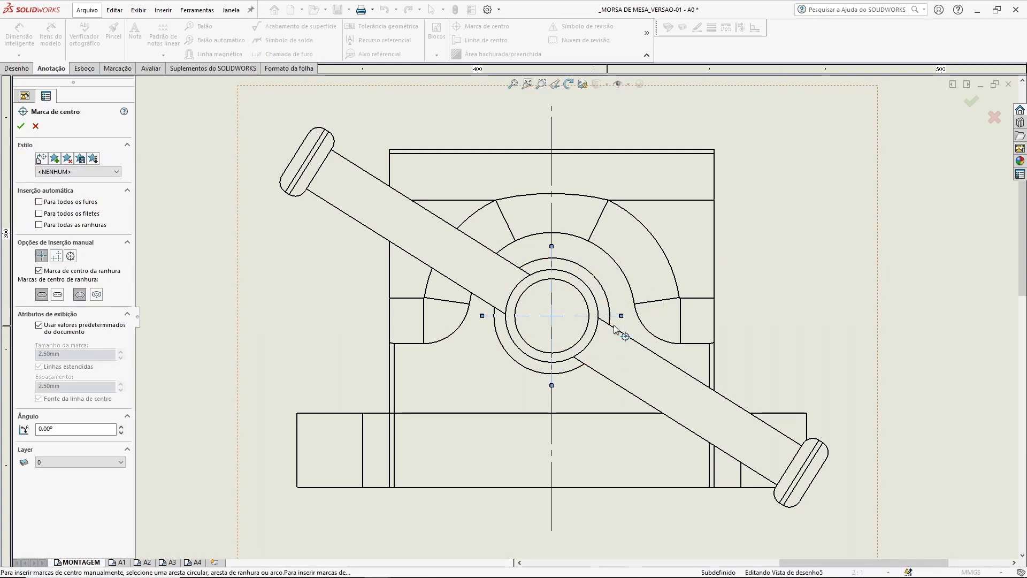
{"action": "key", "text": "Escape"}
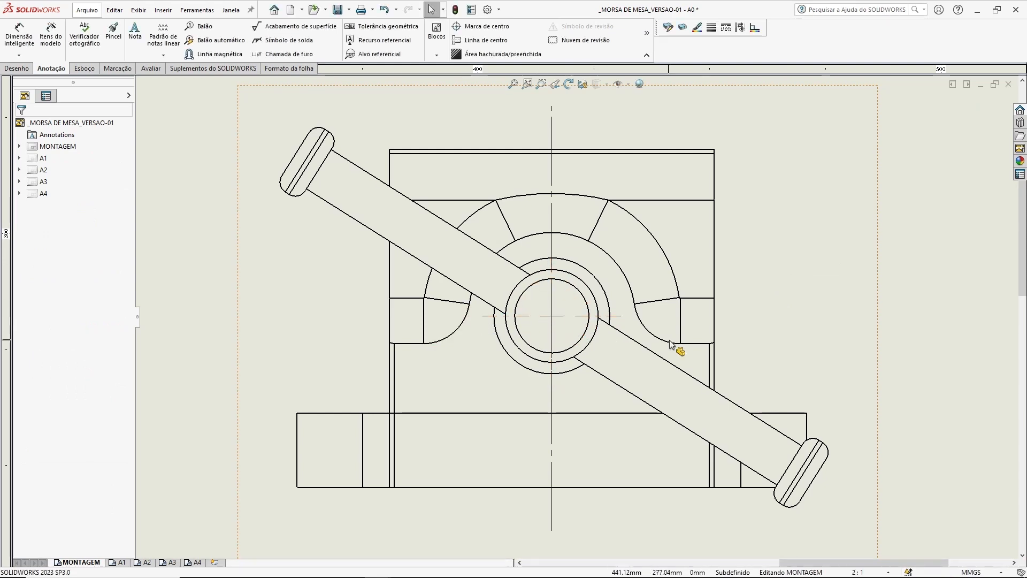
Insert centre marks automatically for all holes in the top view, keeping the connection lines, circular lines and base centre mark options.
{"action": "scroll", "coordinate": [808, 296], "scroll_direction": "up", "scroll_amount": 5}
{"action": "scroll", "coordinate": [794, 296], "scroll_direction": "up", "scroll_amount": 3}
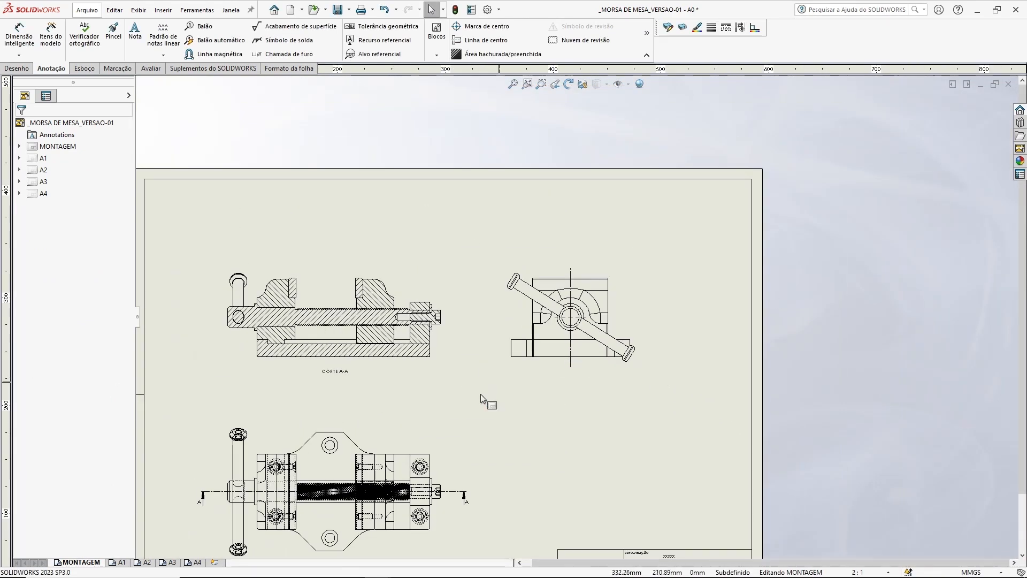
{"action": "scroll", "coordinate": [480, 394], "scroll_direction": "down", "scroll_amount": 8}
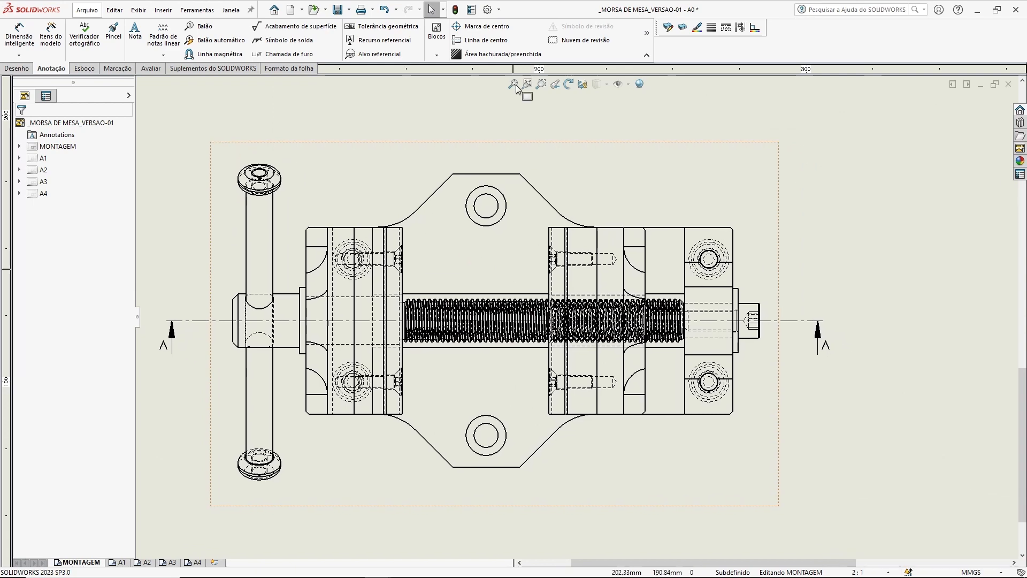
{"action": "left_click", "coordinate": [489, 27]}
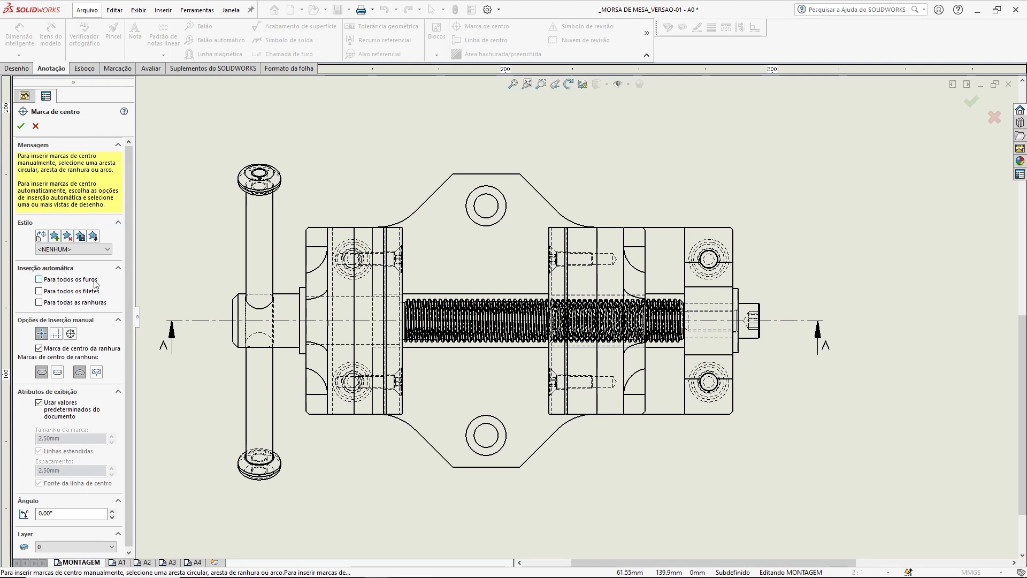
{"action": "left_click", "coordinate": [39, 279]}
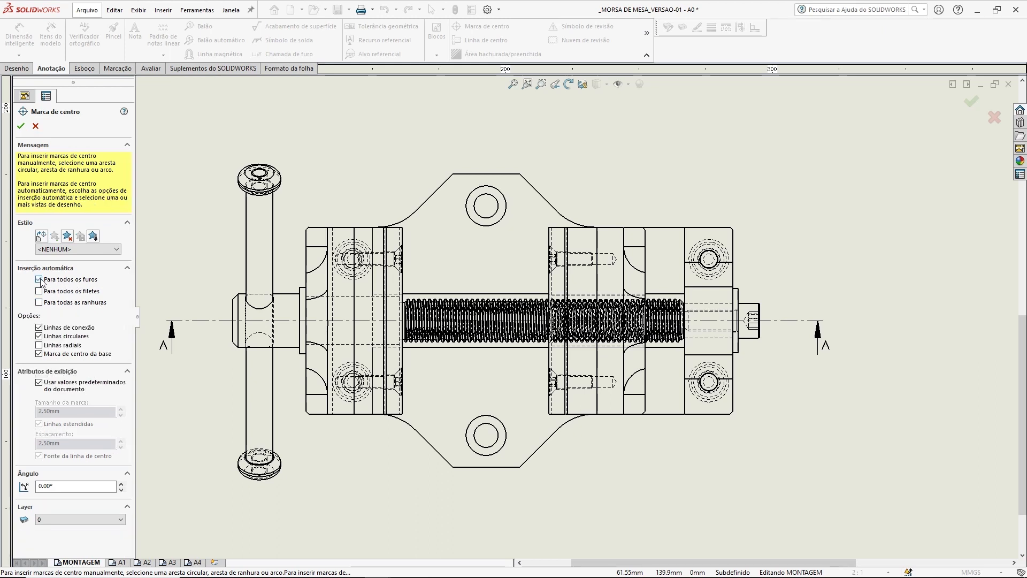
{"action": "left_click", "coordinate": [368, 190]}
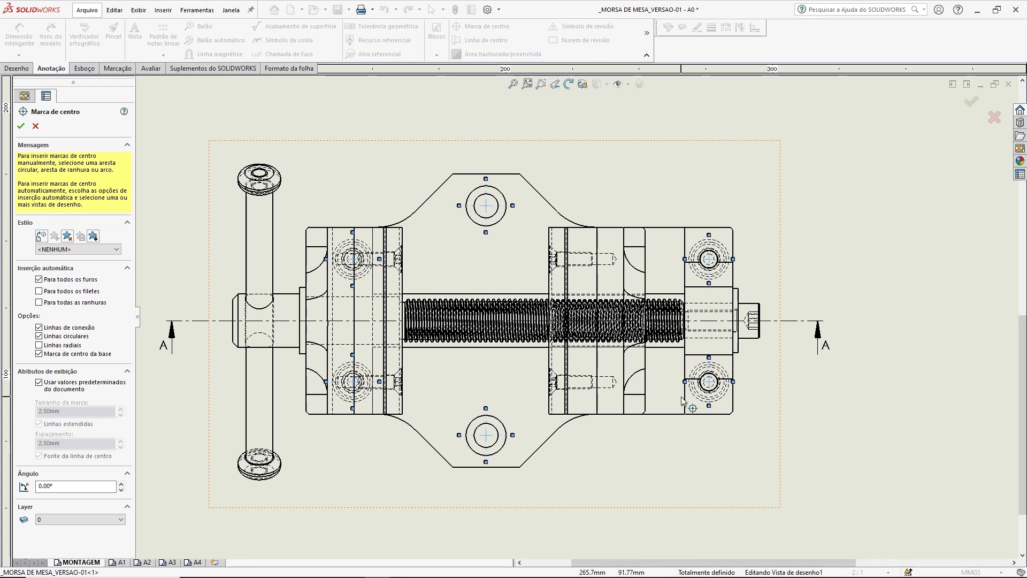
{"action": "left_click", "coordinate": [21, 127]}
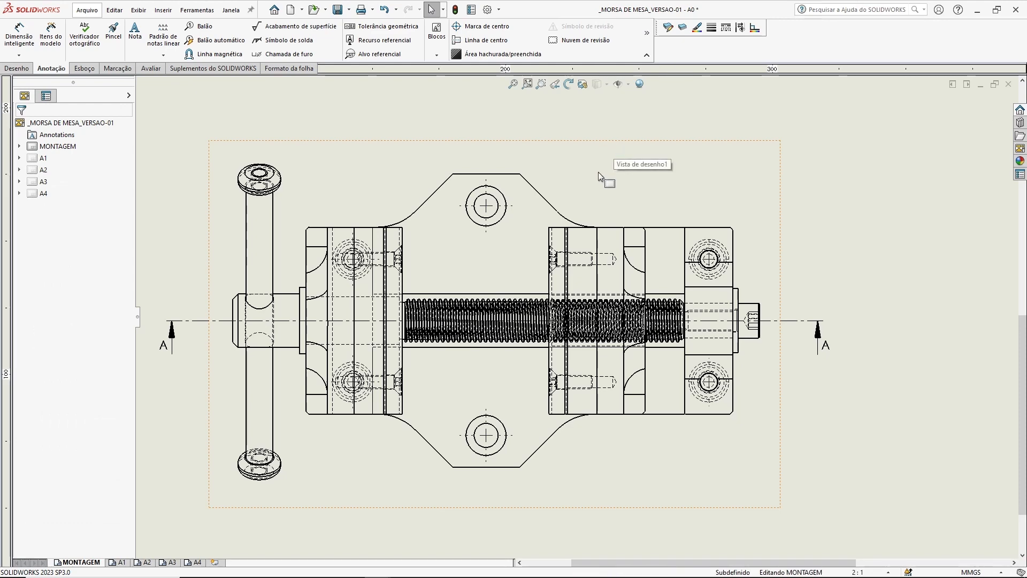
{"action": "scroll", "coordinate": [511, 238], "scroll_direction": "down", "scroll_amount": 1}
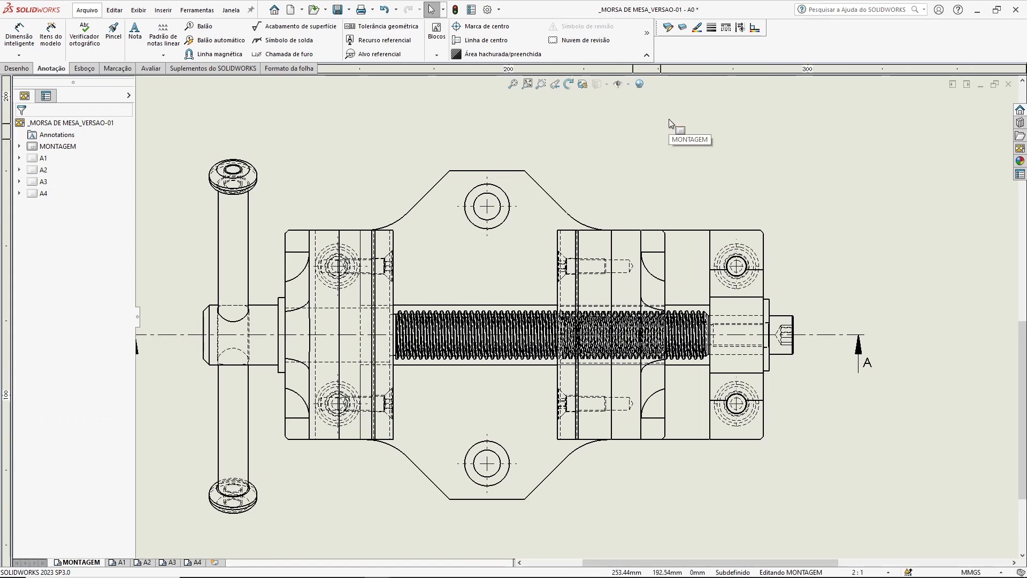
{"action": "left_click", "coordinate": [484, 39]}
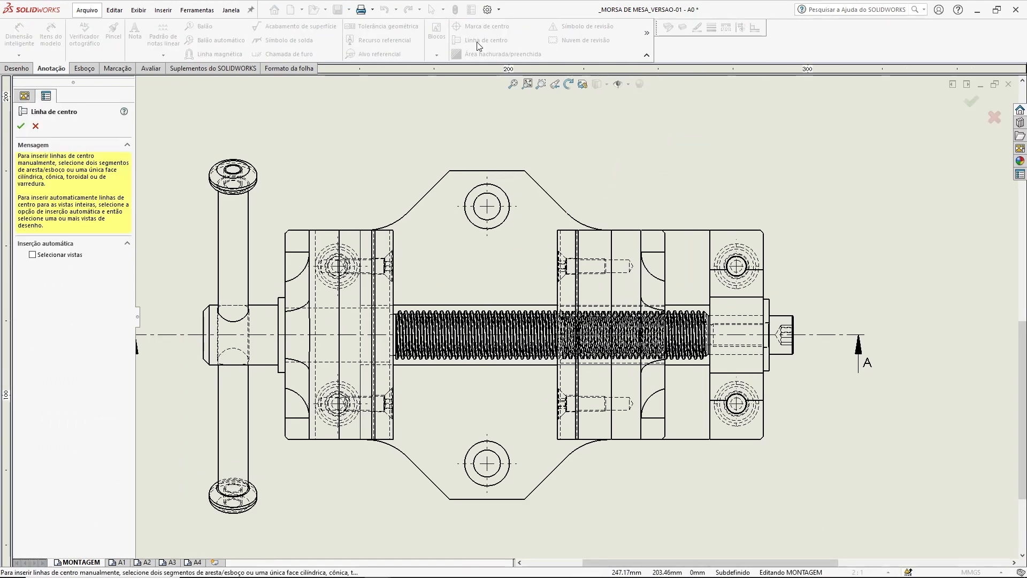
{"action": "key", "text": "Escape"}
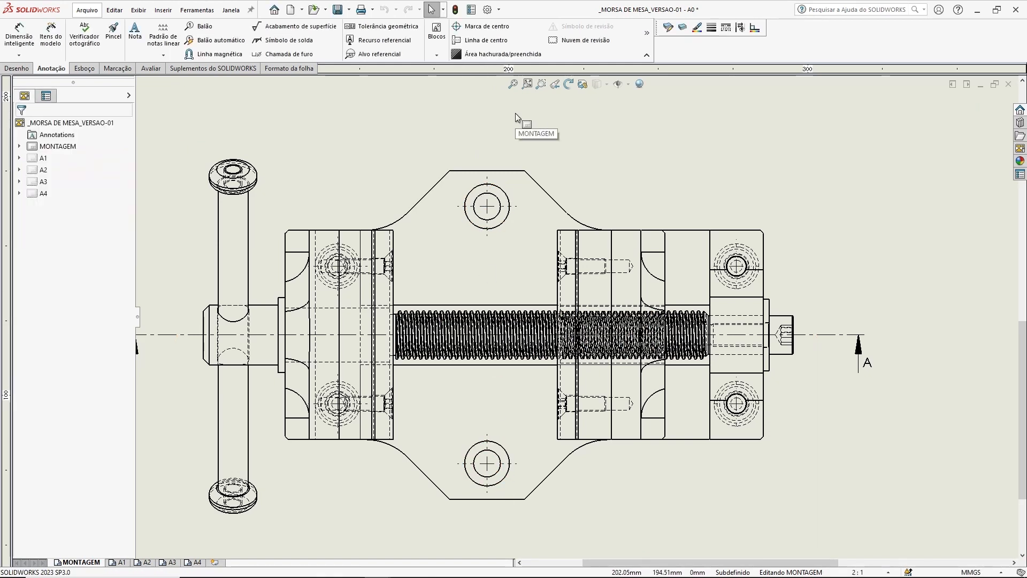
Sketch a vertical line through both base mounting holes in the top view, joining the midpoints of the base's upper and lower edges.
{"action": "left_click", "coordinate": [84, 69]}
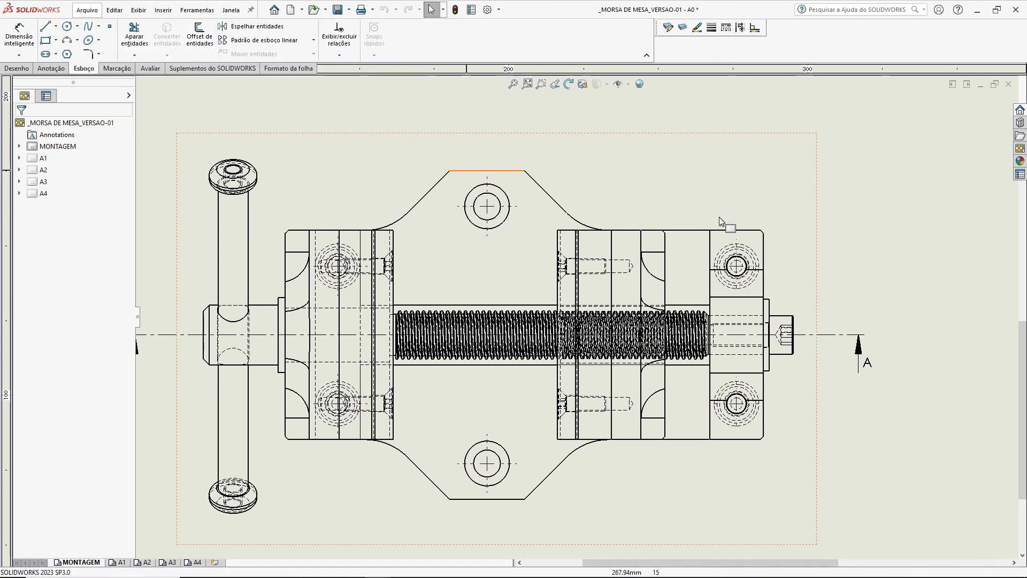
{"action": "scroll", "coordinate": [839, 238], "scroll_direction": "up", "scroll_amount": 5}
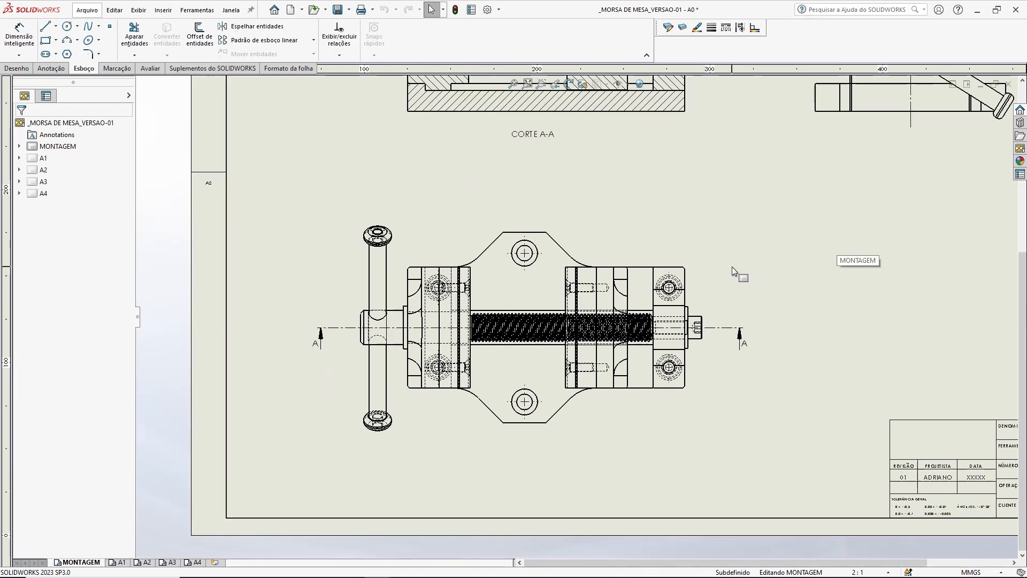
{"action": "scroll", "coordinate": [587, 197], "scroll_direction": "down", "scroll_amount": 2}
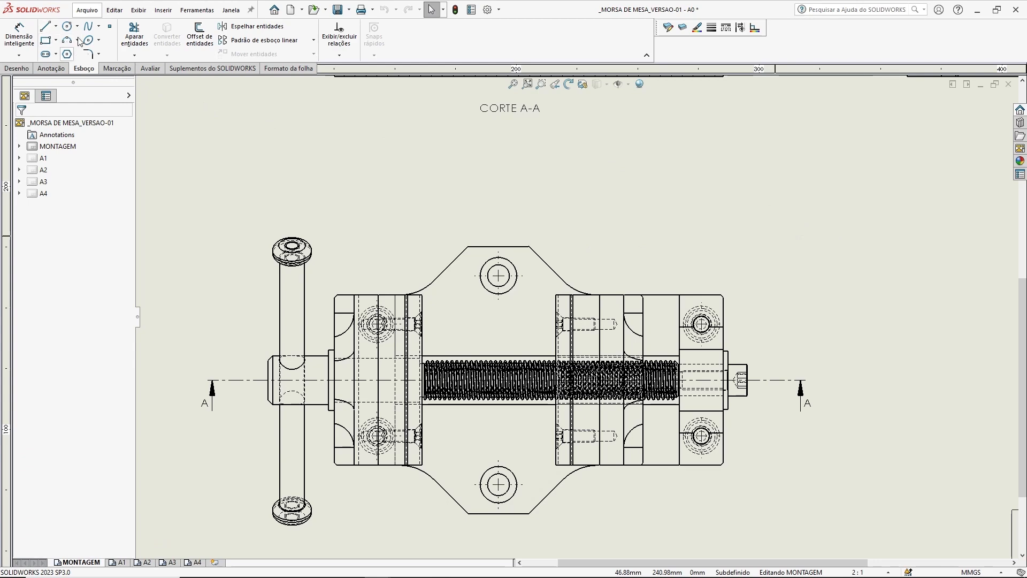
{"action": "left_click", "coordinate": [45, 28]}
{"action": "scroll", "coordinate": [541, 328], "scroll_direction": "down", "scroll_amount": 2}
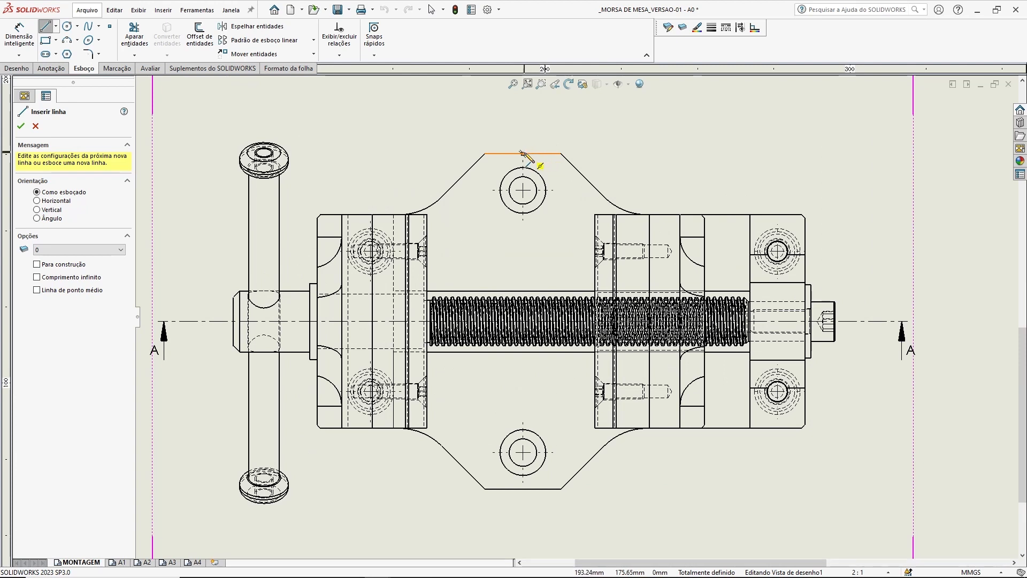
{"action": "left_click", "coordinate": [523, 154]}
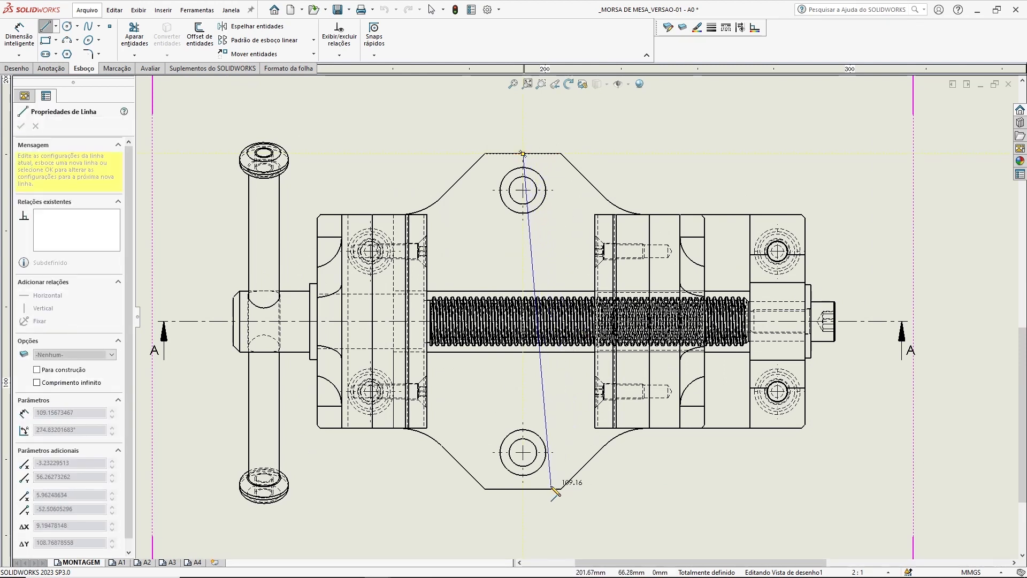
{"action": "left_click", "coordinate": [522, 488]}
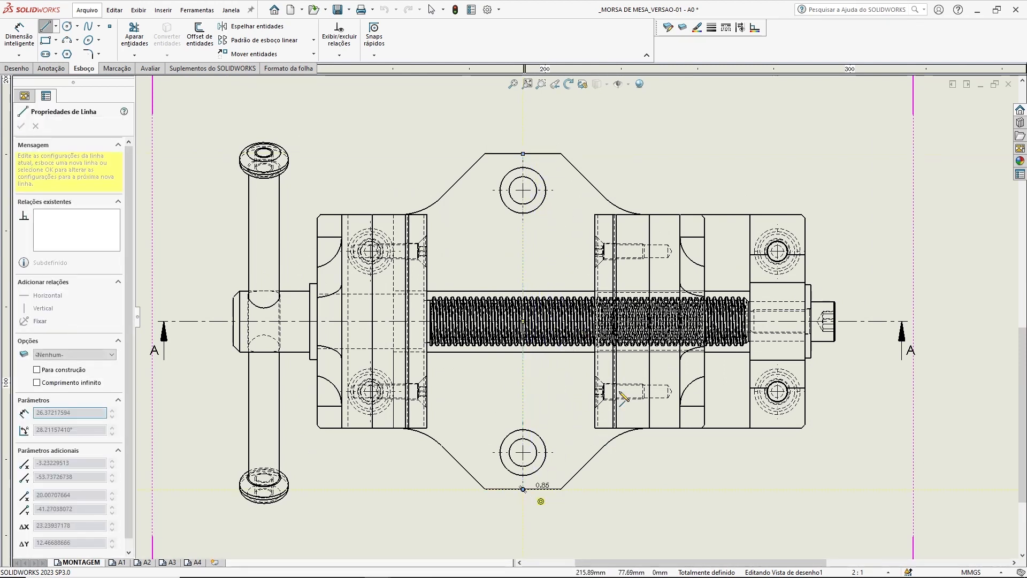
{"action": "key", "text": "Escape"}
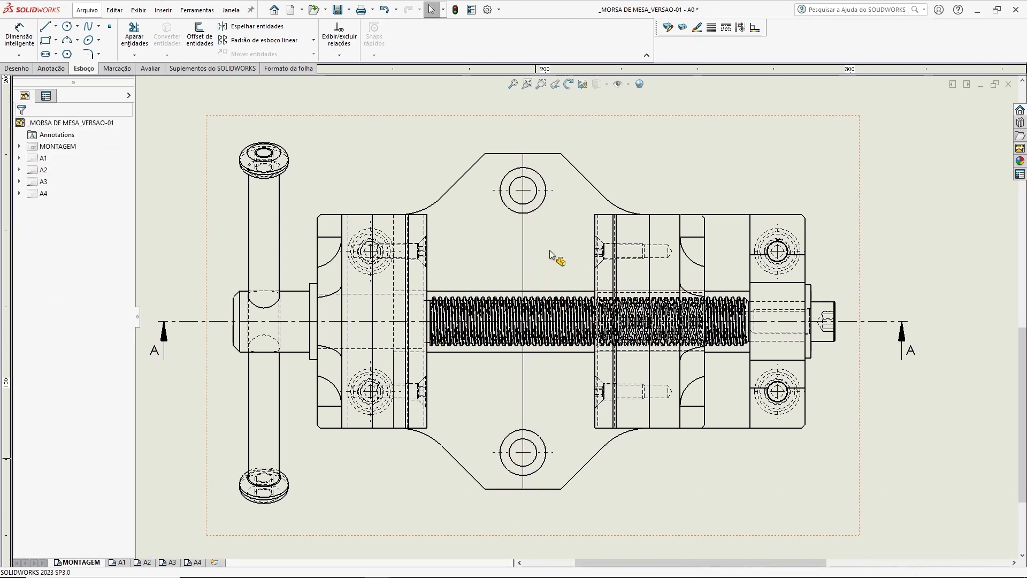
Sketch two short slanted boundary lines in the top view, one just above and one just below the vise base.
{"action": "left_click", "coordinate": [46, 27]}
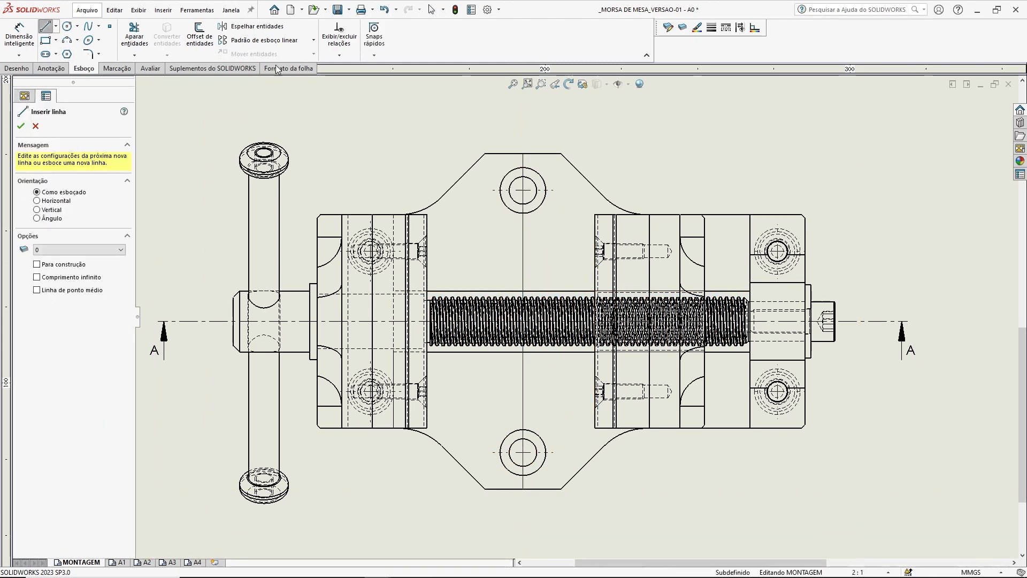
{"action": "left_click", "coordinate": [483, 123]}
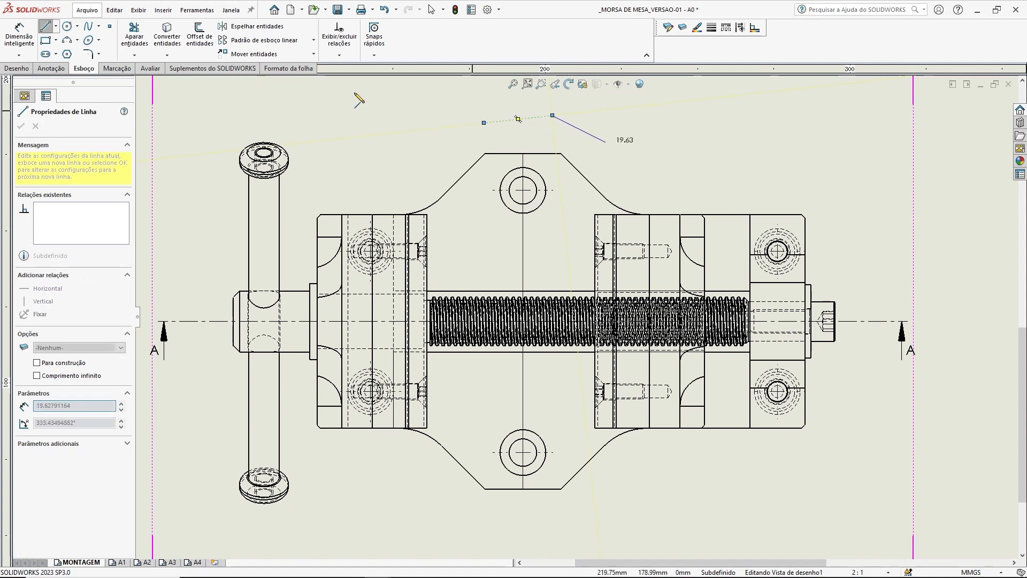
{"action": "double_click", "coordinate": [551, 116]}
{"action": "left_click", "coordinate": [492, 509]}
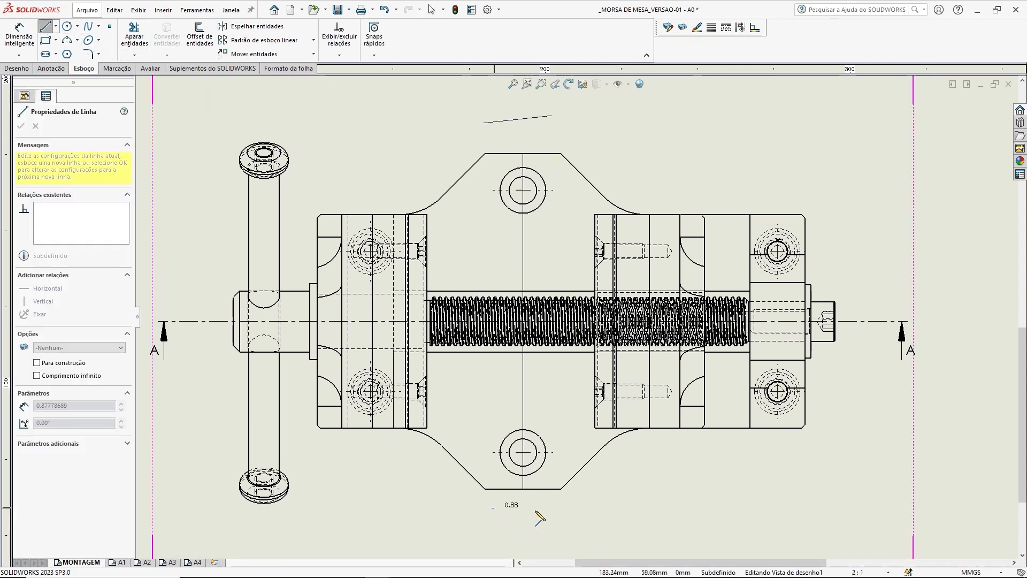
{"action": "left_click", "coordinate": [560, 521]}
{"action": "key", "text": "Escape"}
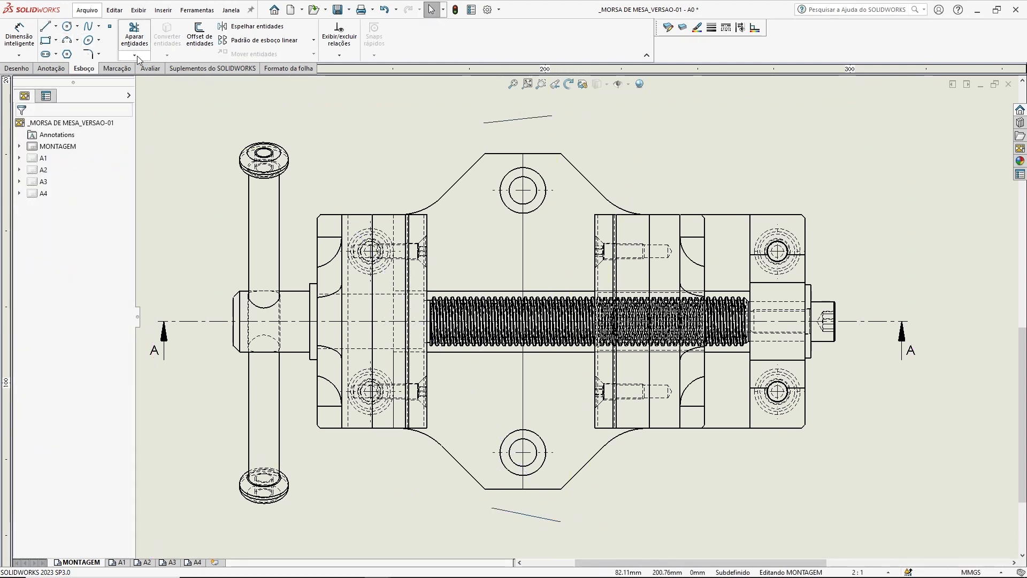
Extend both ends of the vertical sketch line in the top view to the slanted boundary lines.
{"action": "left_click", "coordinate": [134, 55]}
{"action": "left_click", "coordinate": [178, 82]}
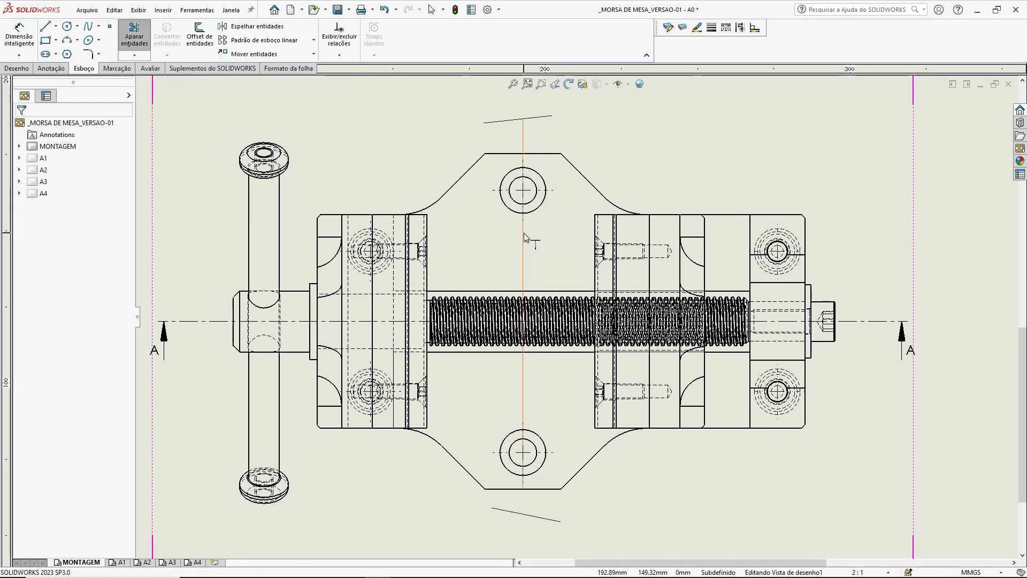
{"action": "left_click", "coordinate": [524, 406]}
{"action": "key", "text": "Escape"}
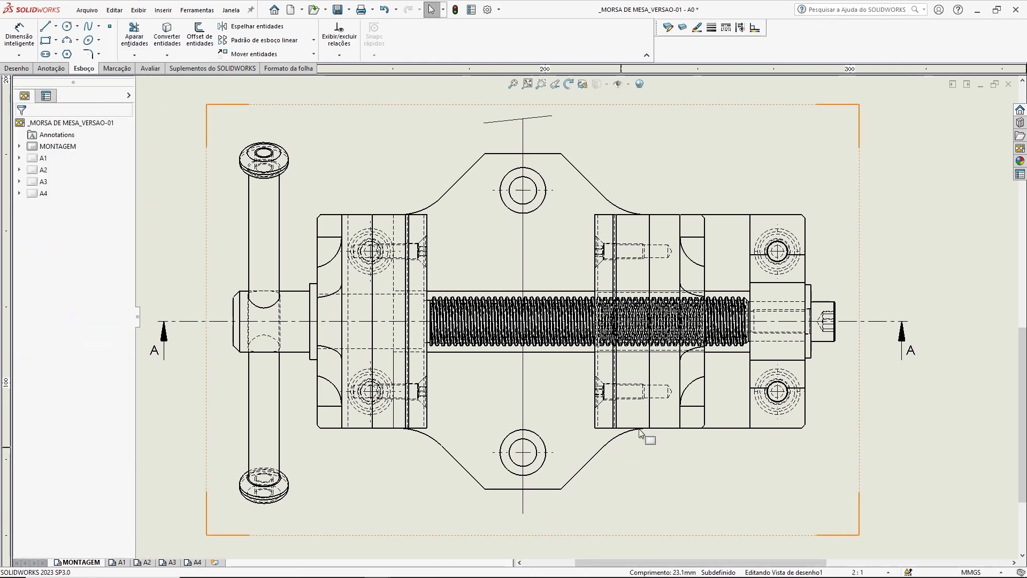
Delete the leftover slanted line above the top view and set the vertical sketch line's style to Center.
{"action": "left_click", "coordinate": [537, 117]}
{"action": "key", "text": "Delete"}
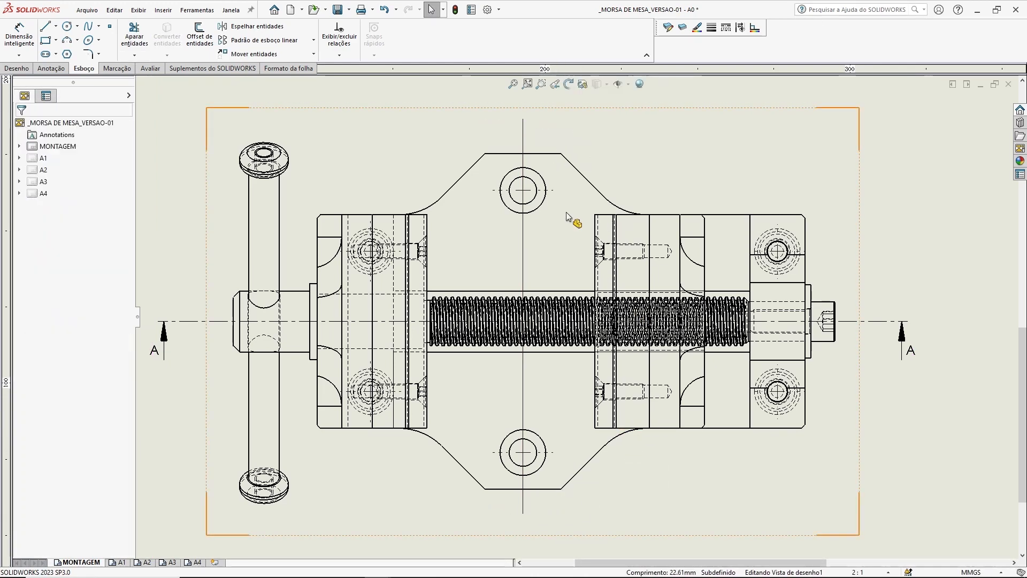
{"action": "left_click", "coordinate": [523, 250]}
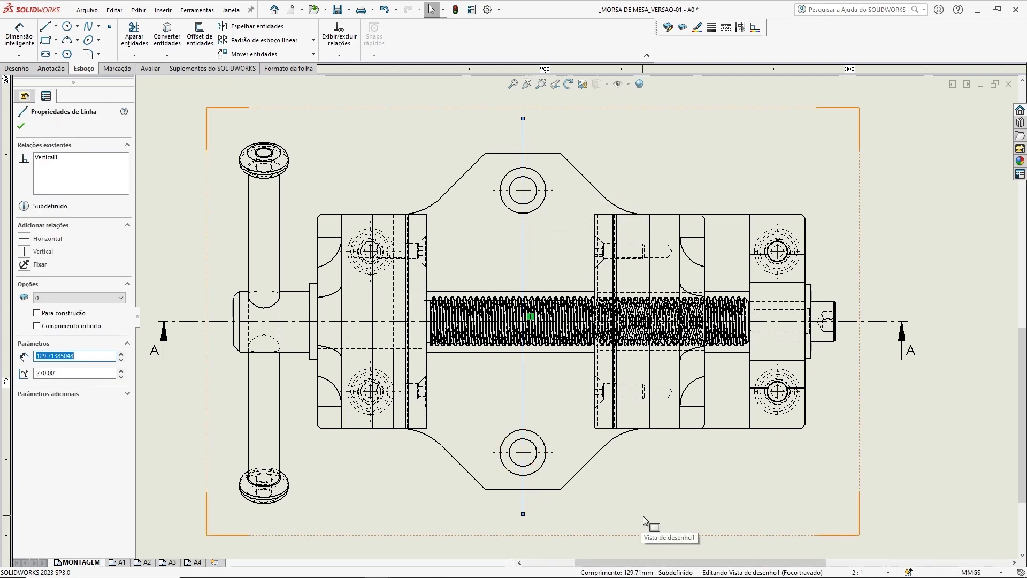
{"action": "left_click", "coordinate": [725, 28]}
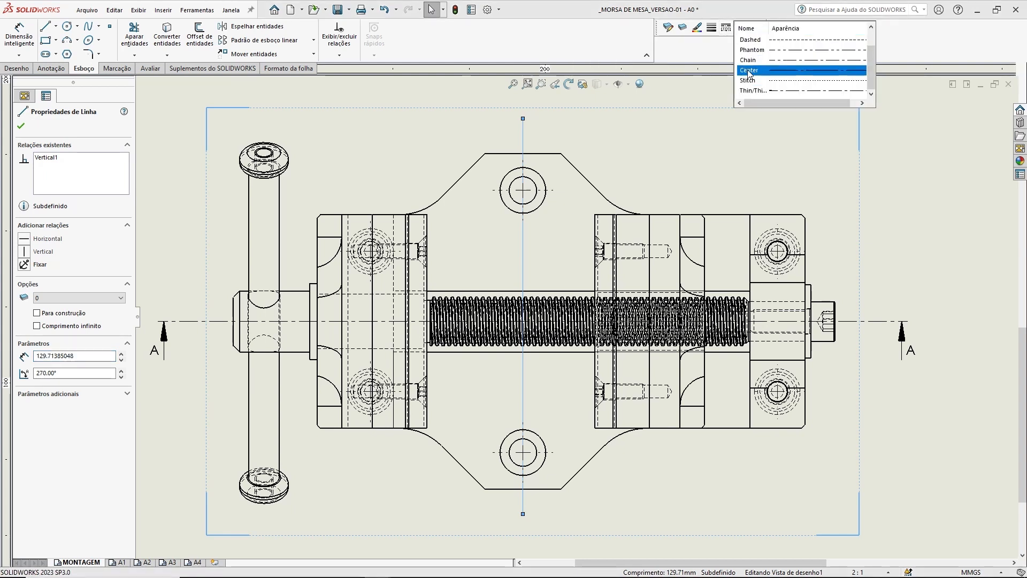
{"action": "left_click", "coordinate": [785, 69]}
{"action": "left_click", "coordinate": [894, 159]}
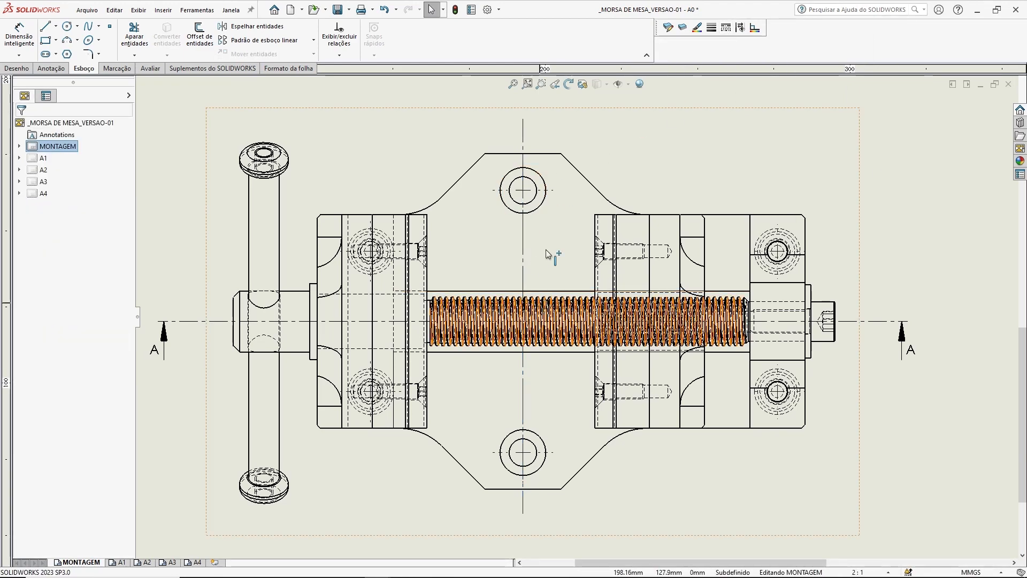
Undock and close the line format toolbar, and open the options for displaying toolbars.
{"action": "left_click_drag", "start_coordinate": [655, 32], "coordinate": [760, 163]}
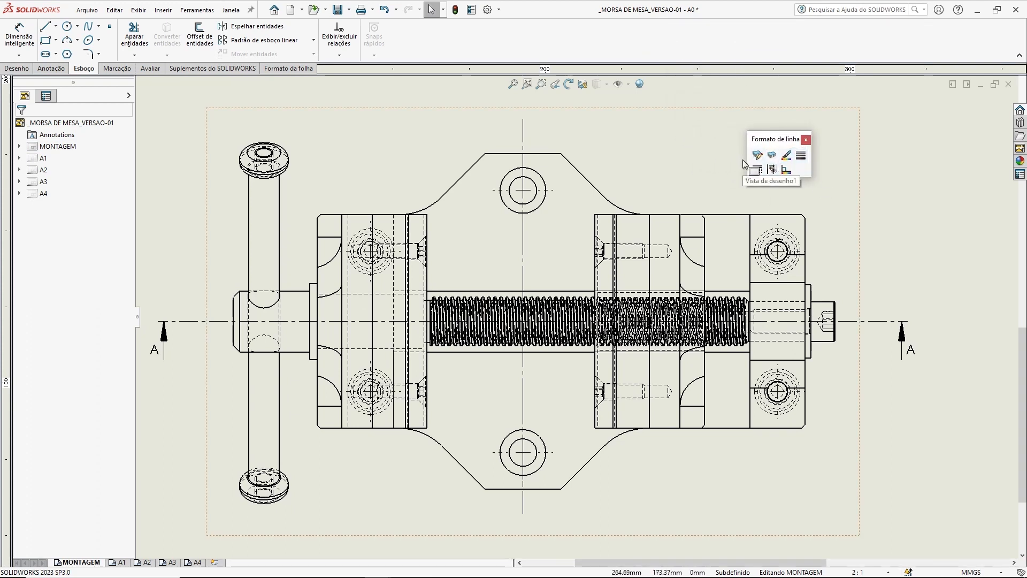
{"action": "left_click", "coordinate": [807, 140]}
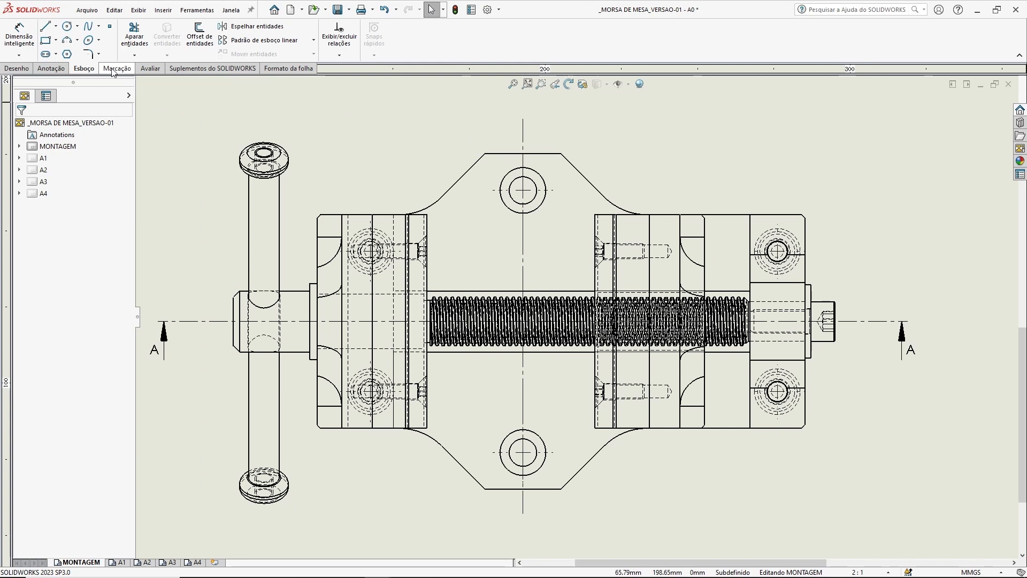
{"action": "right_click", "coordinate": [212, 73]}
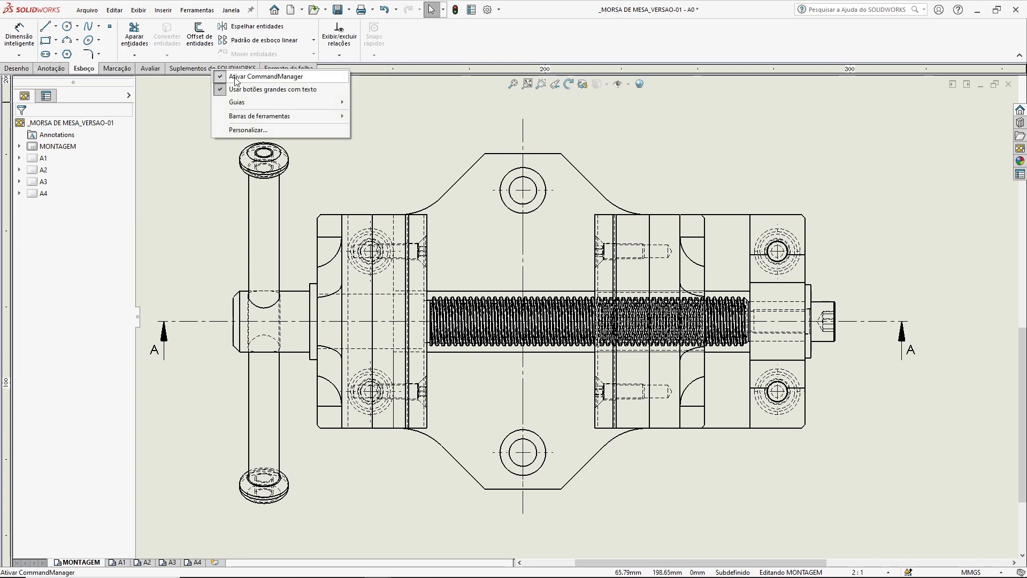
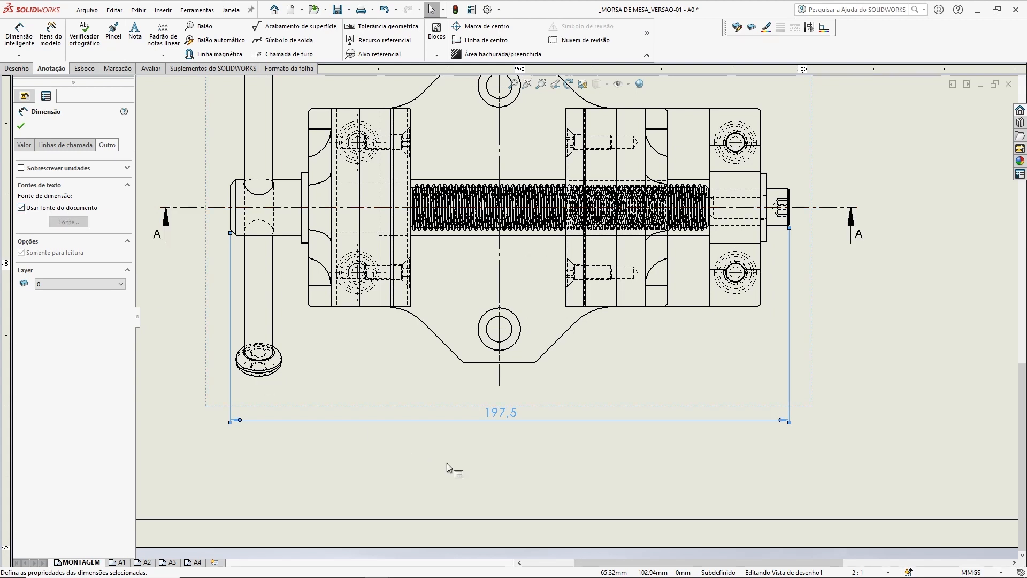
Deselect the overall length dimension and move it slightly farther below the top view.
{"action": "left_click", "coordinate": [483, 461]}
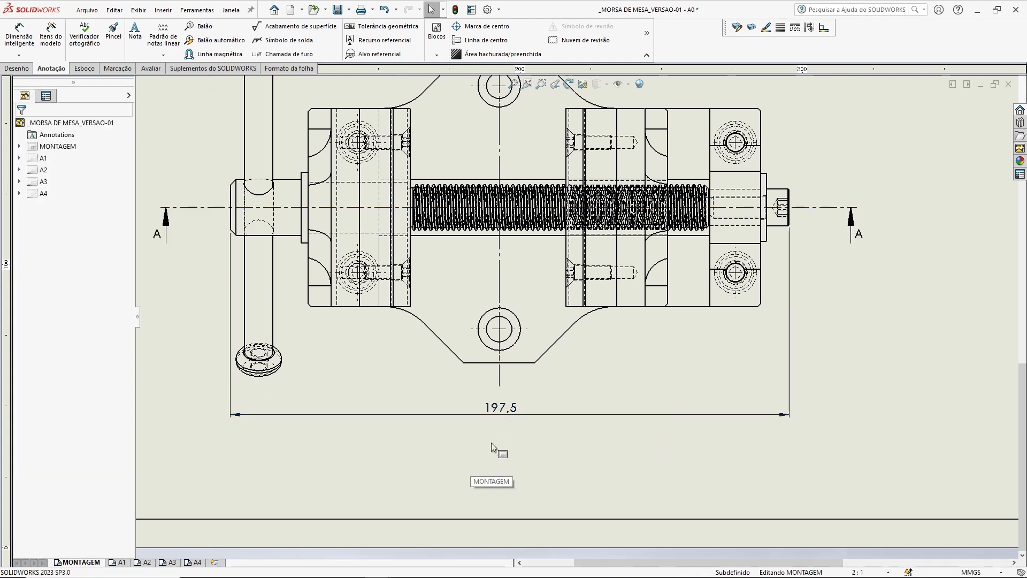
{"action": "left_click_drag", "start_coordinate": [510, 415], "coordinate": [516, 420]}
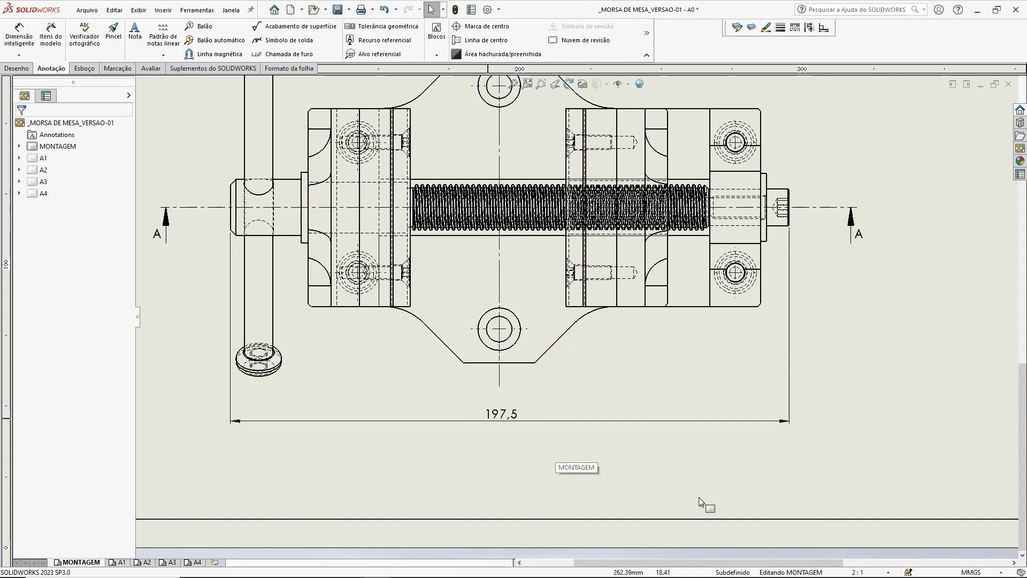
Dimension the base's overall width in the side view, placing the dimension below the base.
{"action": "scroll", "coordinate": [698, 492], "scroll_direction": "up", "scroll_amount": 4}
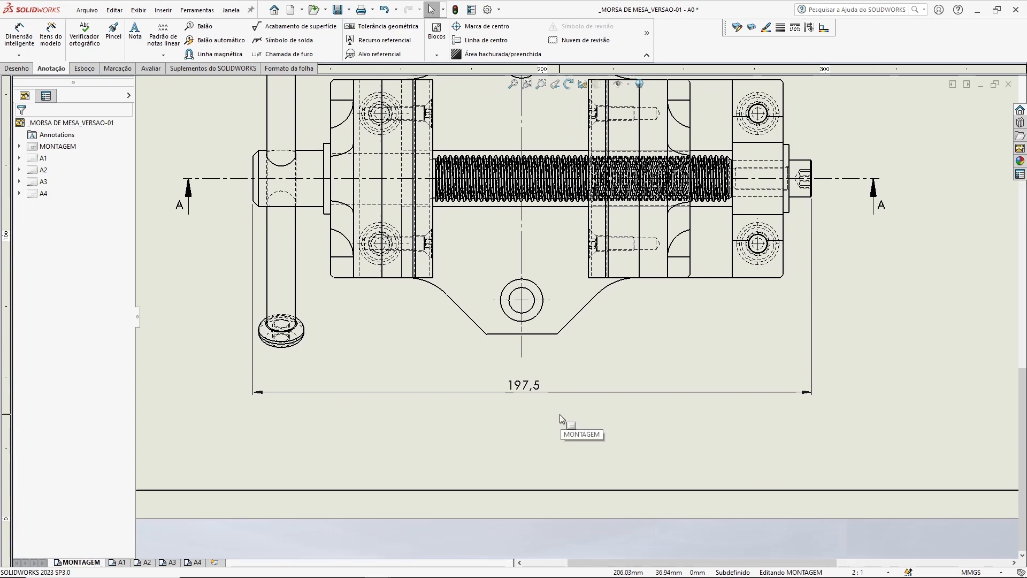
{"action": "middle_click_drag", "start_coordinate": [813, 212], "coordinate": [707, 298]}
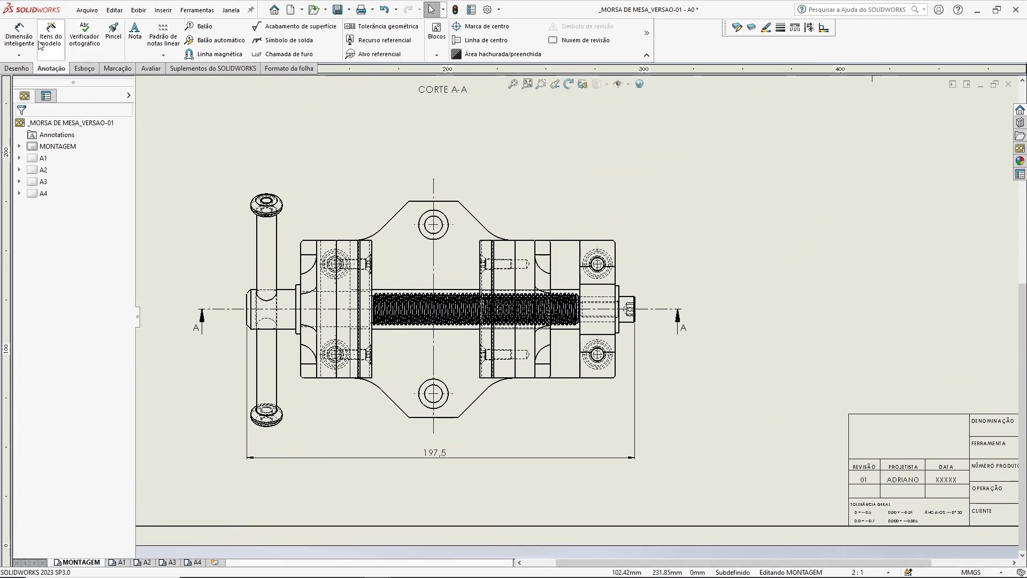
{"action": "left_click", "coordinate": [20, 41]}
{"action": "middle_click_drag", "start_coordinate": [830, 119], "coordinate": [627, 328]}
{"action": "scroll", "coordinate": [781, 235], "scroll_direction": "down", "scroll_amount": 3}
{"action": "left_click", "coordinate": [471, 264]}
{"action": "left_click", "coordinate": [774, 267]}
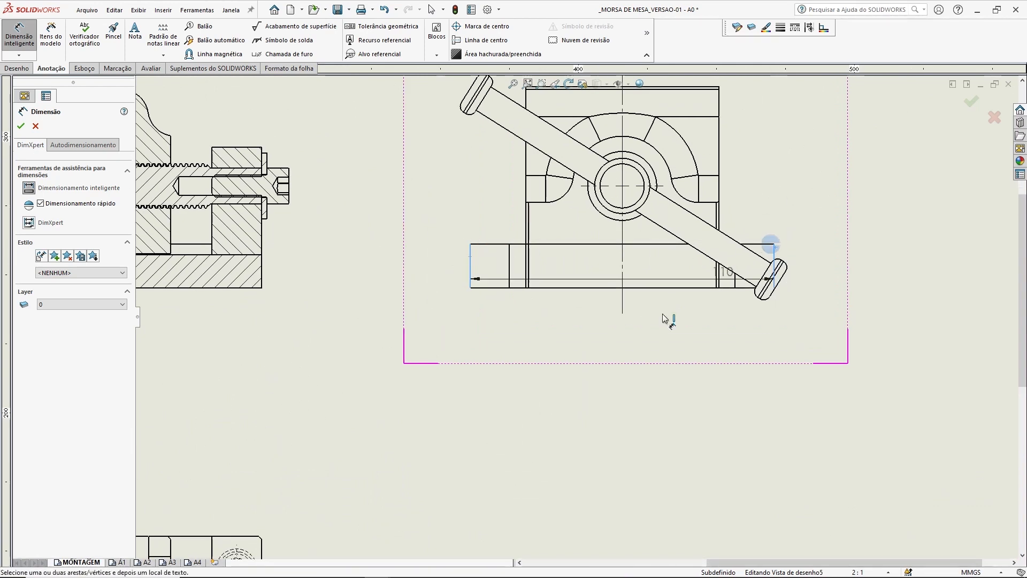
{"action": "left_click", "coordinate": [624, 341]}
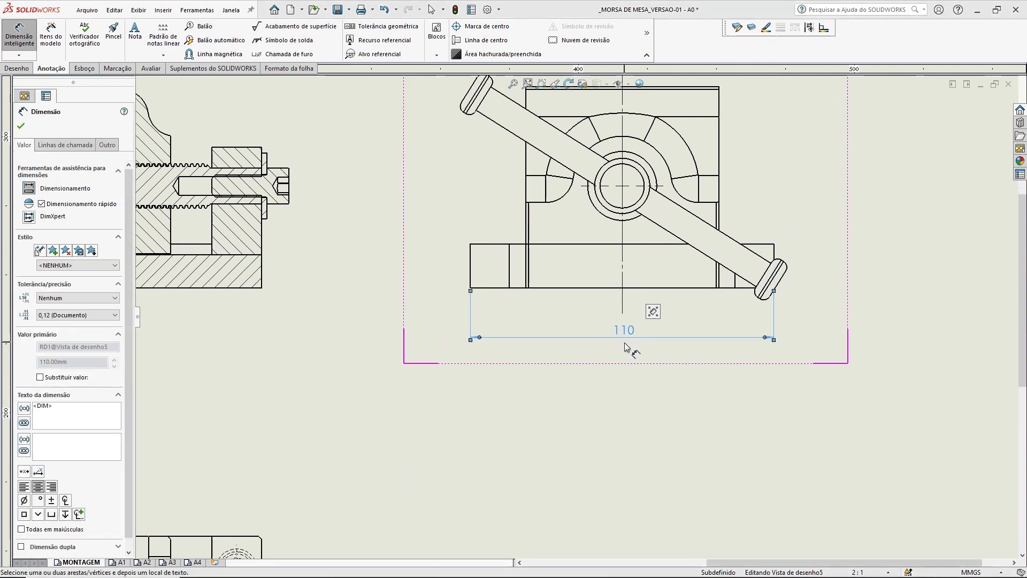
{"action": "left_click", "coordinate": [21, 127]}
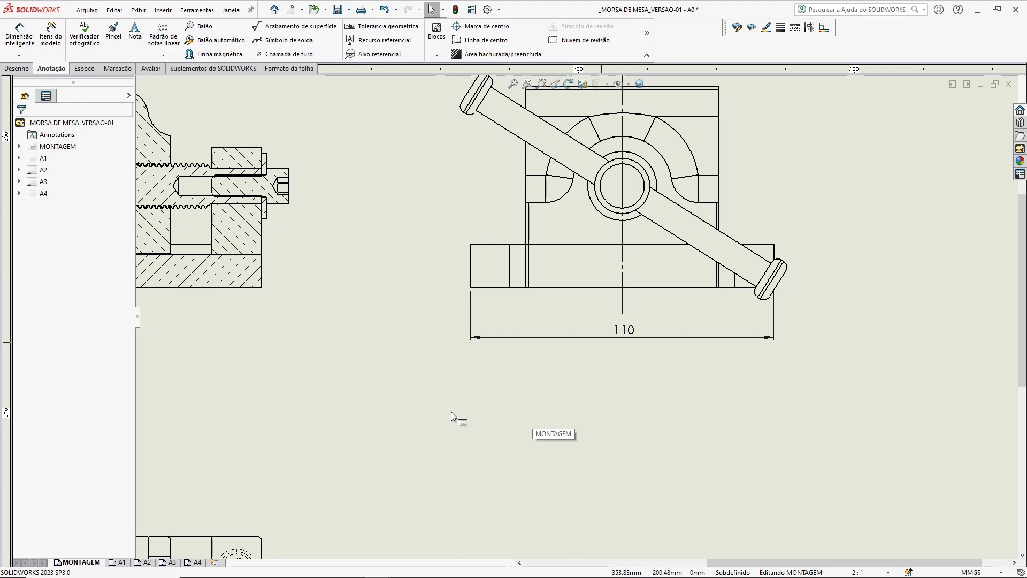
Dimension the overall height in section view A-A, from the movable jaw's top edge to the base's underside, placing it beside the screw head.
{"action": "middle_click_drag", "start_coordinate": [348, 244], "coordinate": [626, 367]}
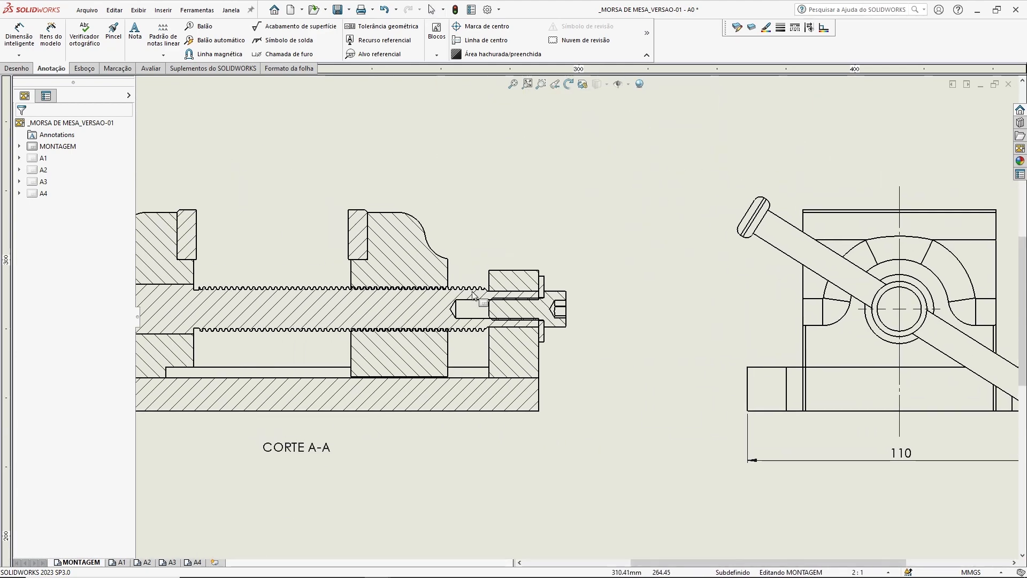
{"action": "left_click", "coordinate": [22, 37]}
{"action": "scroll", "coordinate": [270, 134], "scroll_direction": "down", "scroll_amount": 3}
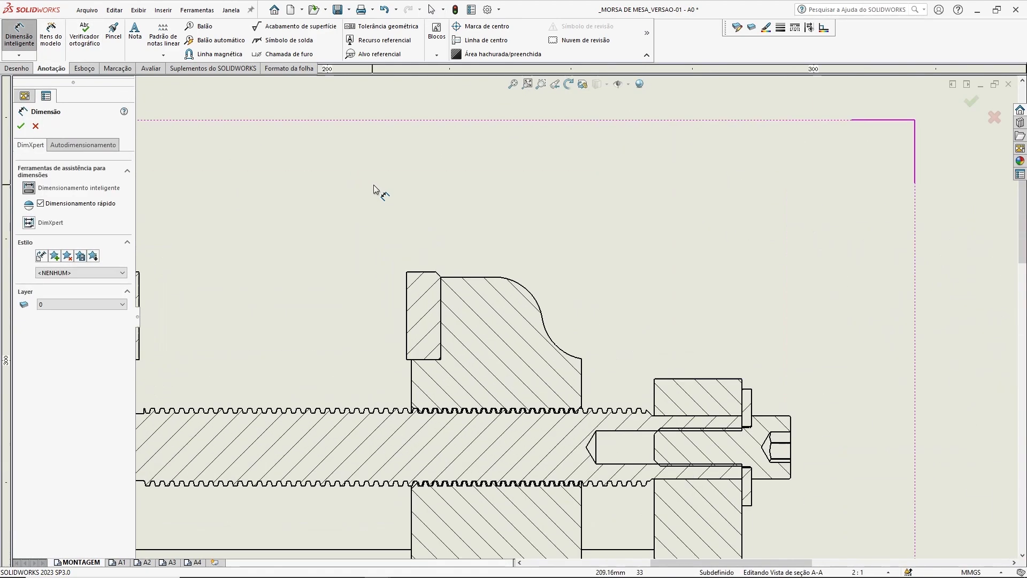
{"action": "left_click", "coordinate": [428, 273]}
{"action": "middle_click_drag", "start_coordinate": [707, 424], "coordinate": [660, 127]}
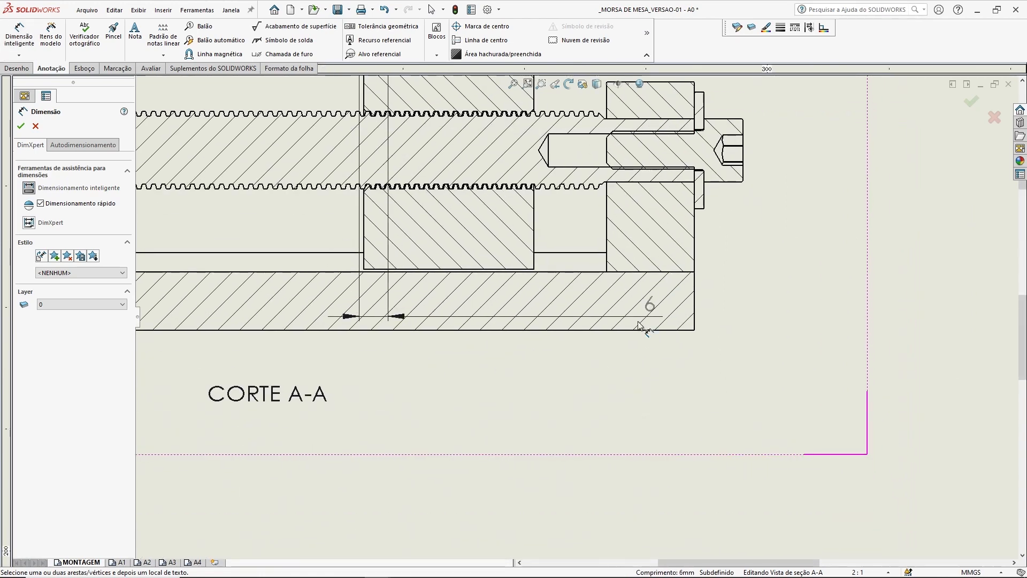
{"action": "left_click", "coordinate": [626, 330]}
{"action": "scroll", "coordinate": [723, 224], "scroll_direction": "up", "scroll_amount": 3}
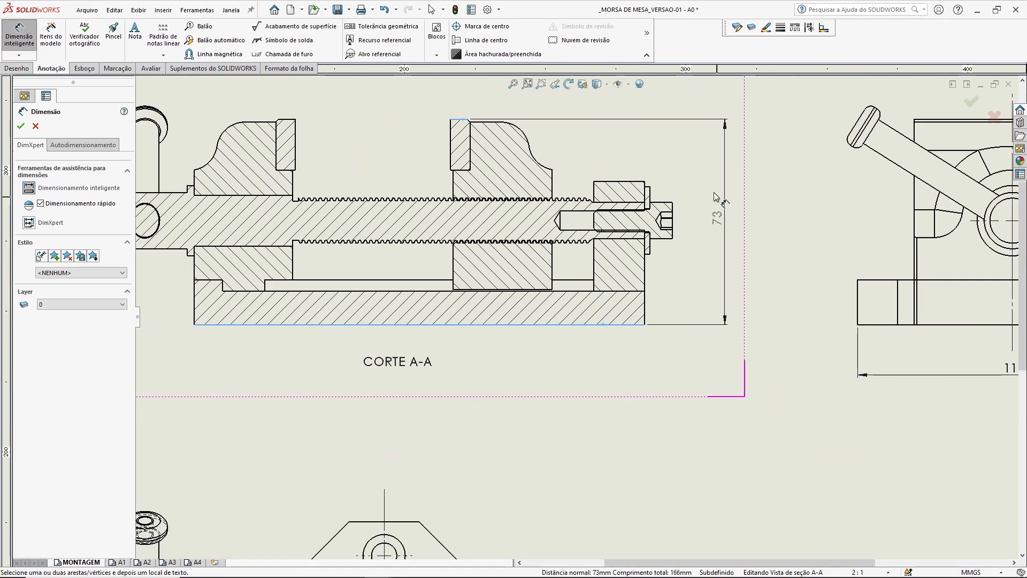
{"action": "left_click", "coordinate": [673, 284]}
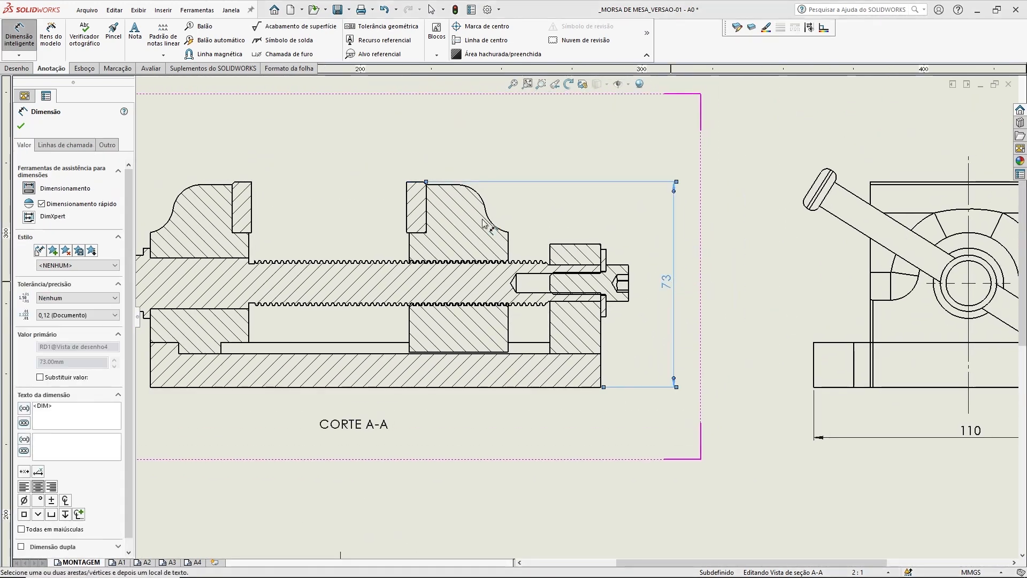
{"action": "left_click", "coordinate": [22, 126]}
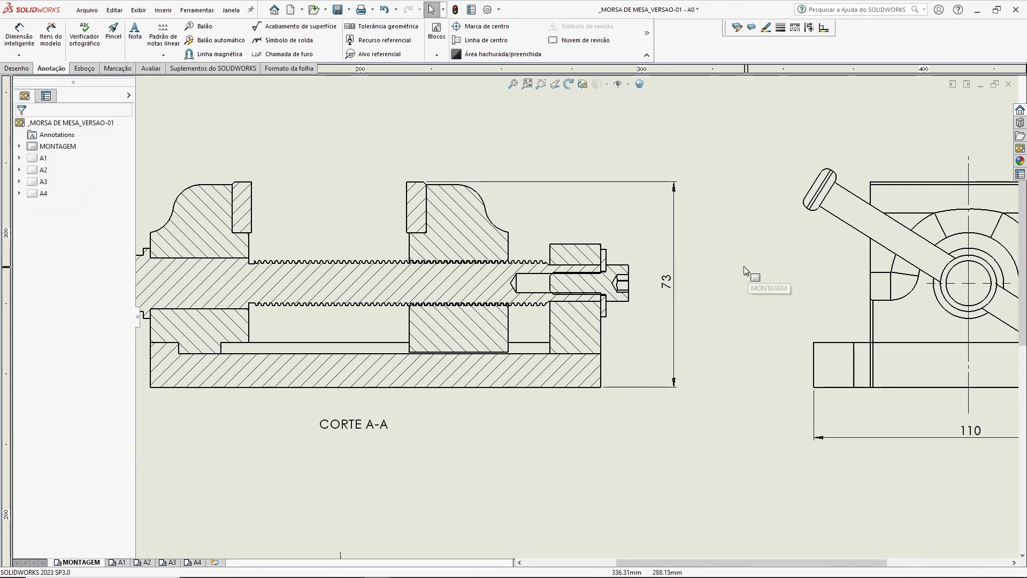
Dimension the opening between the two jaw plates' facing edges in section view A-A, placing the dimension above the jaws.
{"action": "scroll", "coordinate": [722, 342], "scroll_direction": "up", "scroll_amount": 5}
{"action": "middle_click_drag", "start_coordinate": [707, 429], "coordinate": [658, 304]}
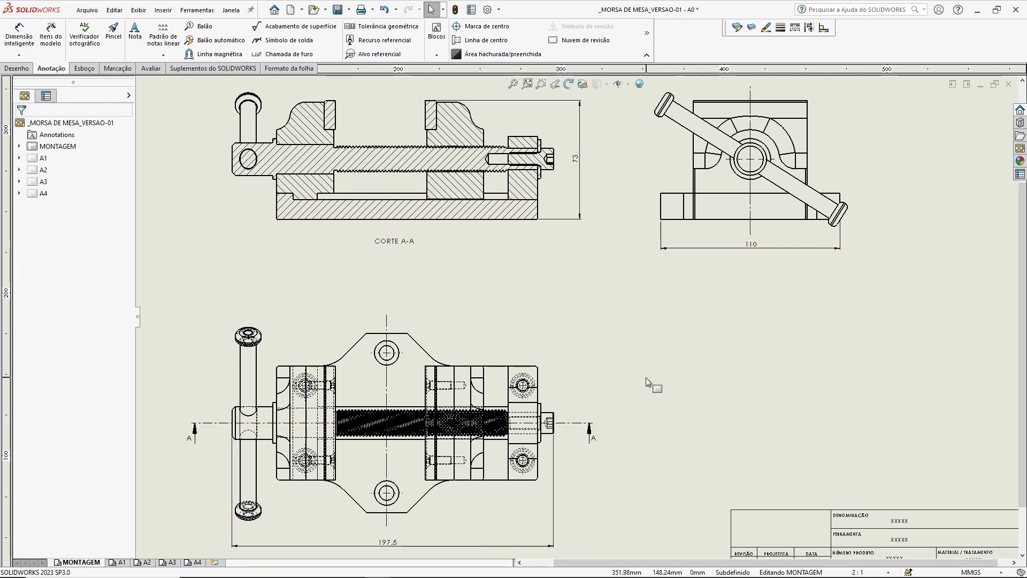
{"action": "key", "text": "f"}
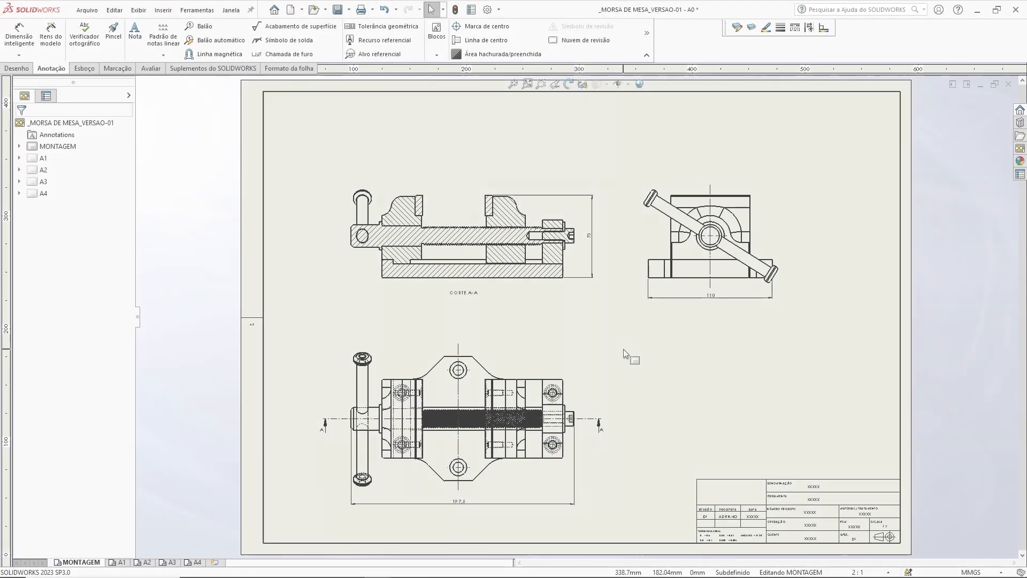
{"action": "scroll", "coordinate": [529, 311], "scroll_direction": "down", "scroll_amount": 5}
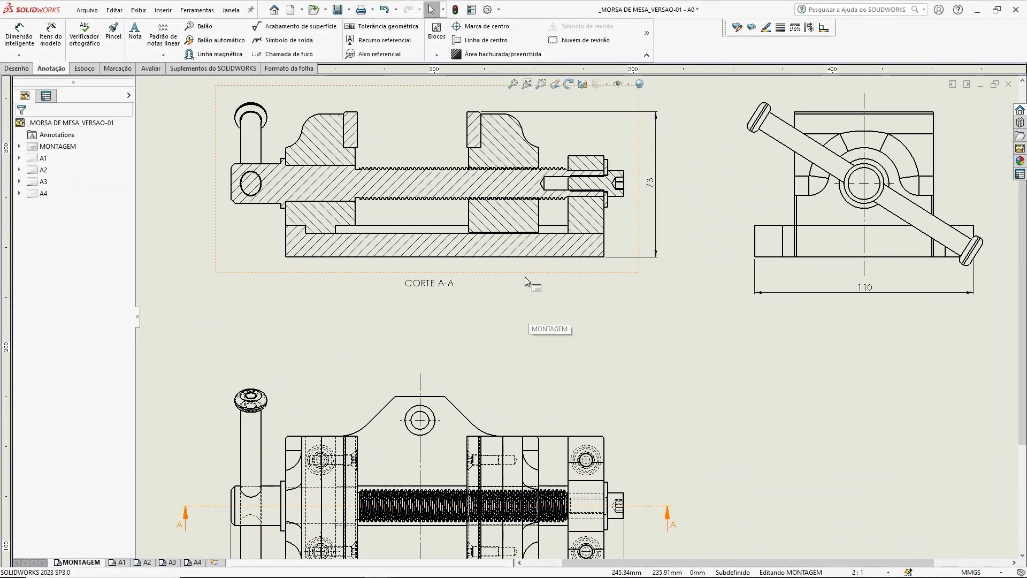
{"action": "scroll", "coordinate": [546, 357], "scroll_direction": "down", "scroll_amount": 3}
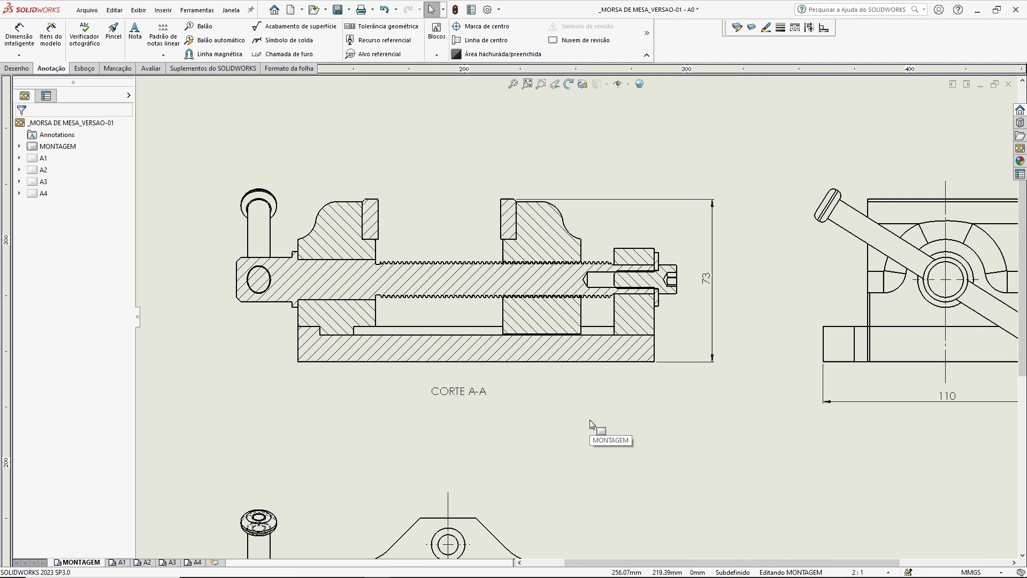
{"action": "scroll", "coordinate": [431, 214], "scroll_direction": "down", "scroll_amount": 1}
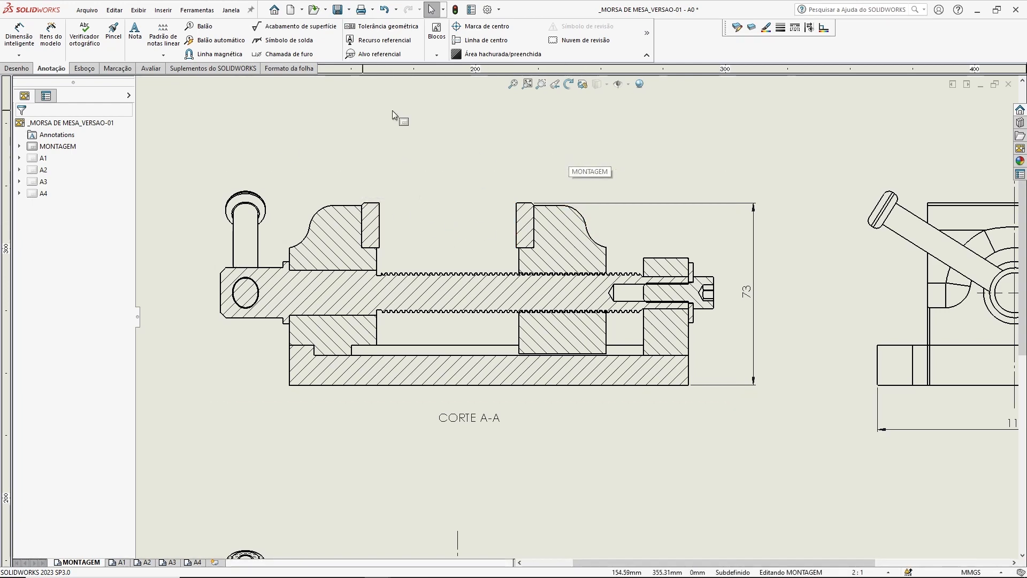
{"action": "scroll", "coordinate": [794, 510], "scroll_direction": "down", "scroll_amount": 1}
{"action": "mouse_move", "coordinate": [795, 511]}
{"action": "middle_mouse_down"}
{"action": "mouse_move", "coordinate": [631, 187]}
{"action": "mouse_move", "coordinate": [767, 422]}
{"action": "mouse_move", "coordinate": [765, 481]}
{"action": "middle_mouse_up"}
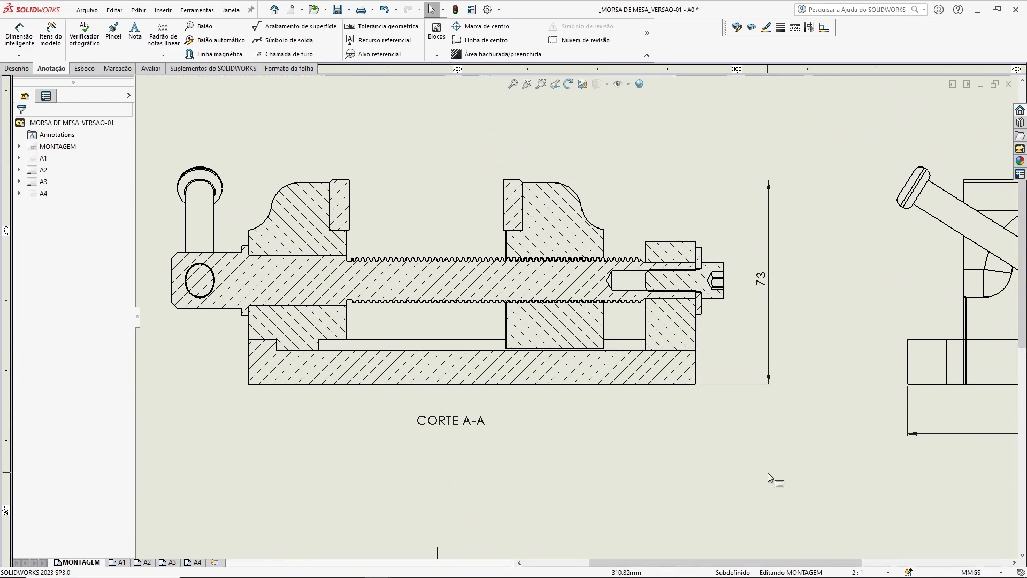
{"action": "left_click", "coordinate": [23, 39]}
{"action": "key", "text": "Escape"}
{"action": "left_click", "coordinate": [19, 36]}
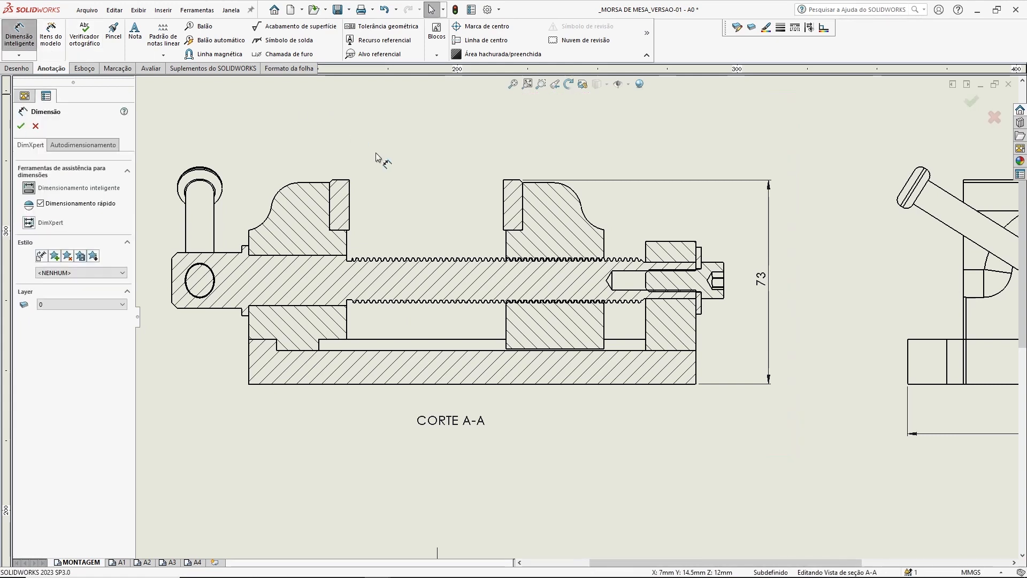
{"action": "left_click", "coordinate": [350, 205]}
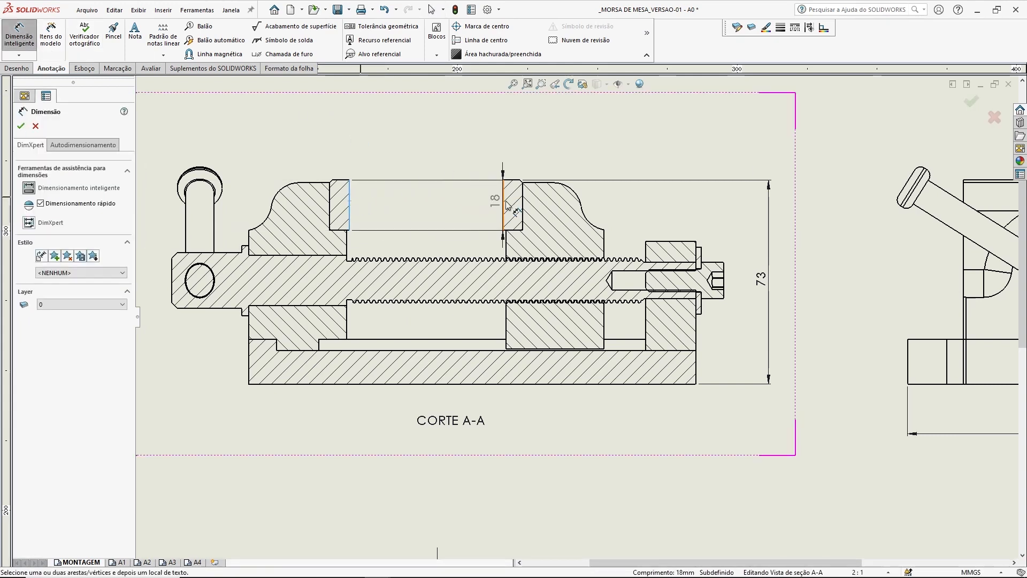
{"action": "left_click", "coordinate": [503, 203]}
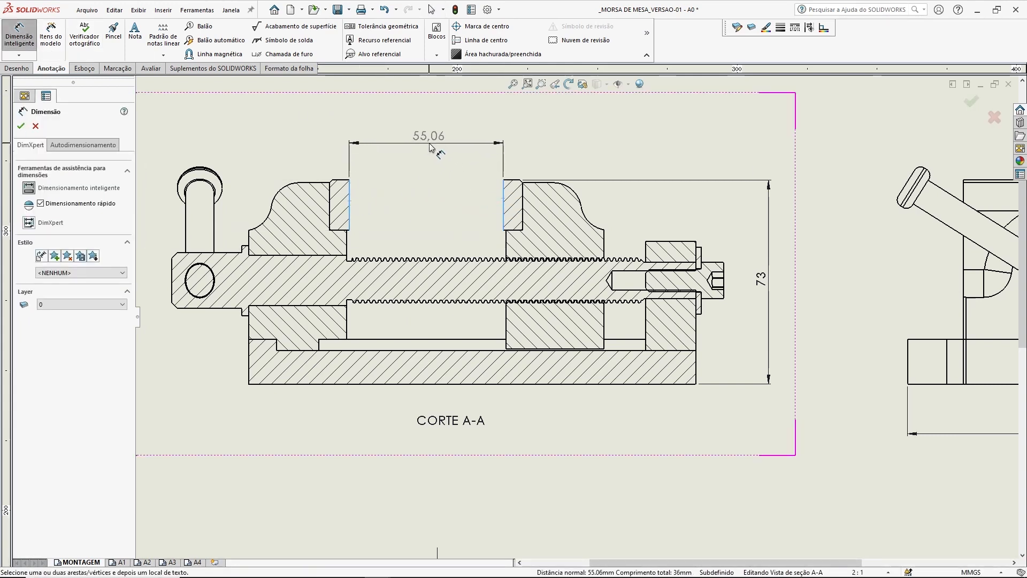
{"action": "left_click", "coordinate": [428, 150]}
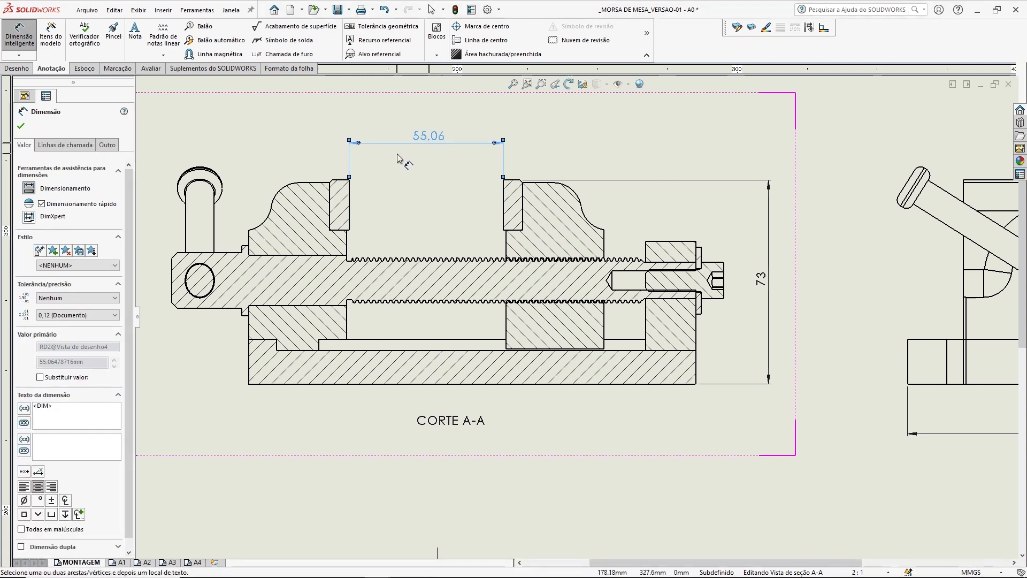
{"action": "left_click", "coordinate": [23, 127]}
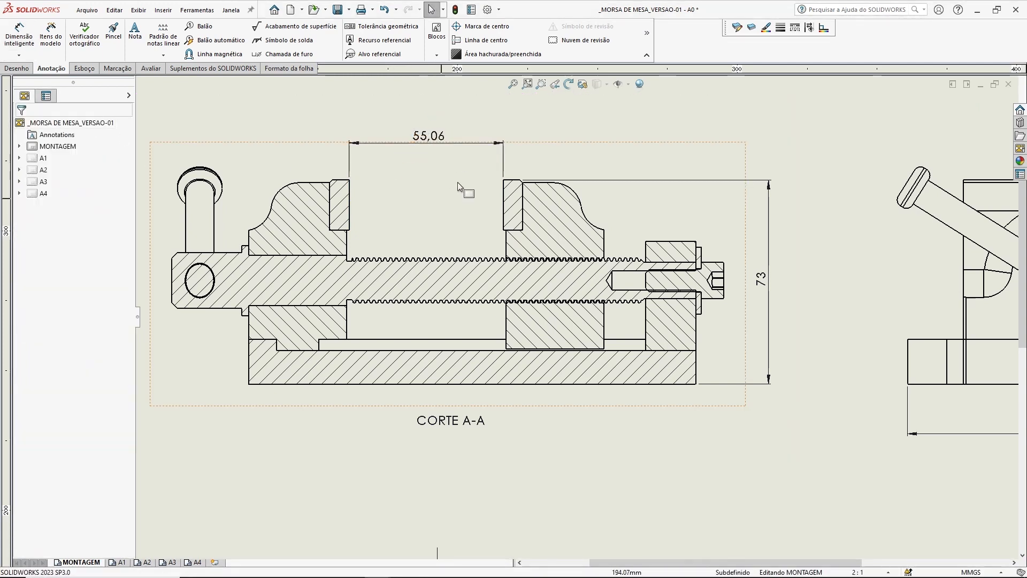
Examine the jaws and bearing block in section view A-A, and switch to the vise assembly model to view it in 3D.
{"action": "scroll", "coordinate": [599, 332], "scroll_direction": "down", "scroll_amount": 3}
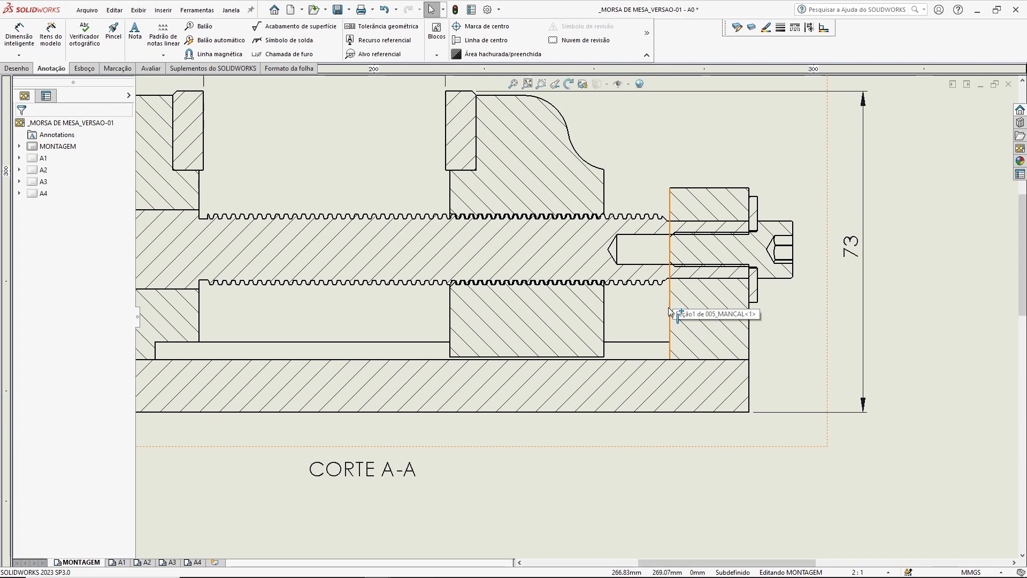
{"action": "scroll", "coordinate": [669, 307], "scroll_direction": "up", "scroll_amount": 4}
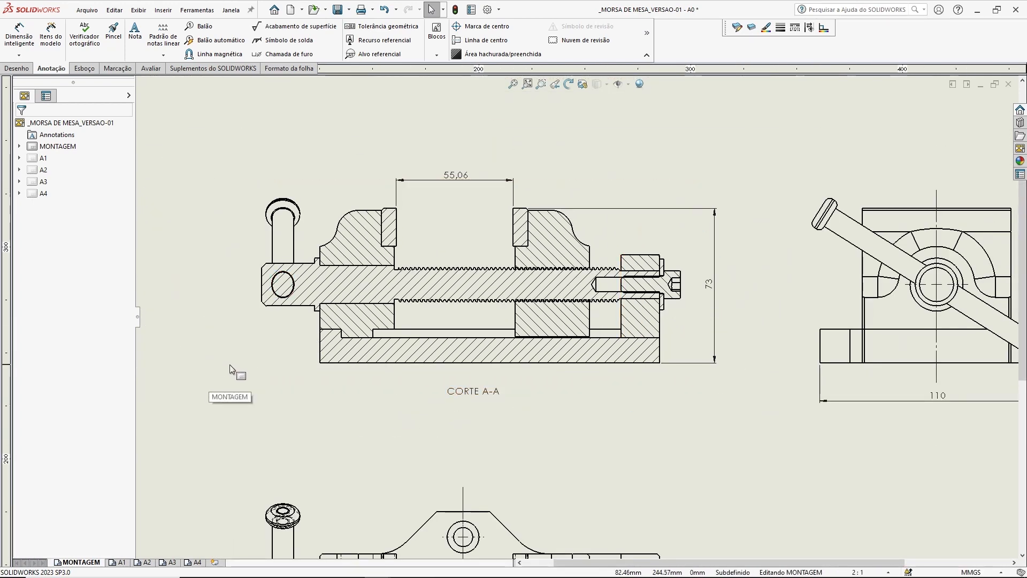
{"action": "key", "text": "ctrl+Tab"}
{"action": "middle_click_drag", "start_coordinate": [688, 440], "coordinate": [655, 414]}
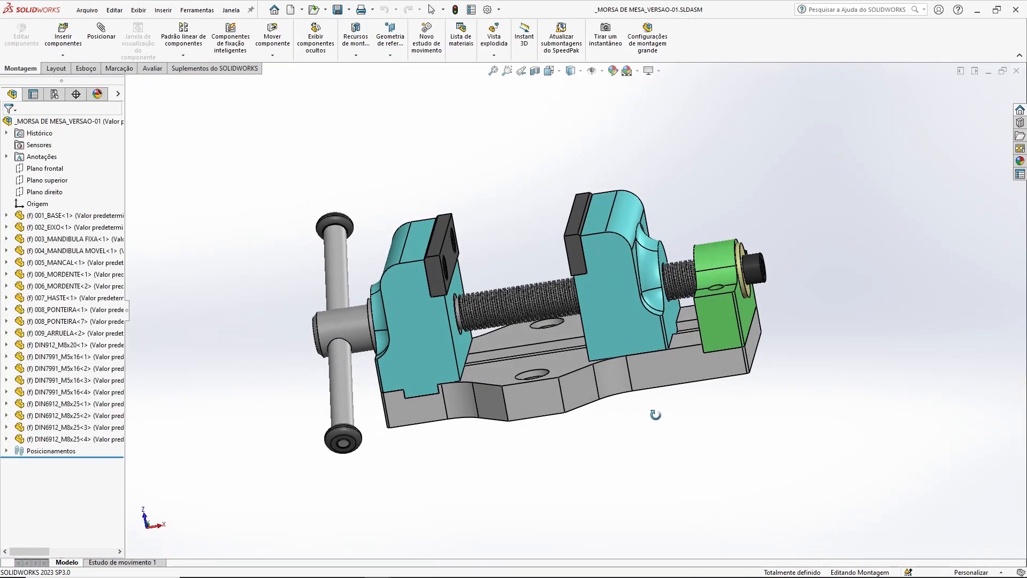
Measure the gap between the movable jaw's rear face and the bearing block's facing face in the vise assembly model.
{"action": "scroll", "coordinate": [655, 415], "scroll_direction": "down", "scroll_amount": 3}
{"action": "scroll", "coordinate": [633, 396], "scroll_direction": "down", "scroll_amount": 2}
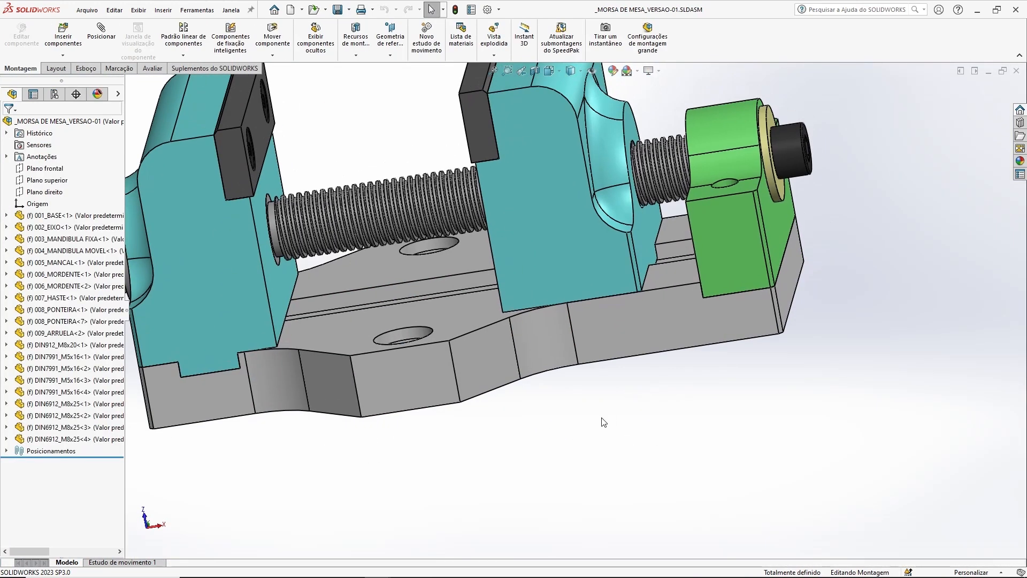
{"action": "left_click", "coordinate": [454, 11]}
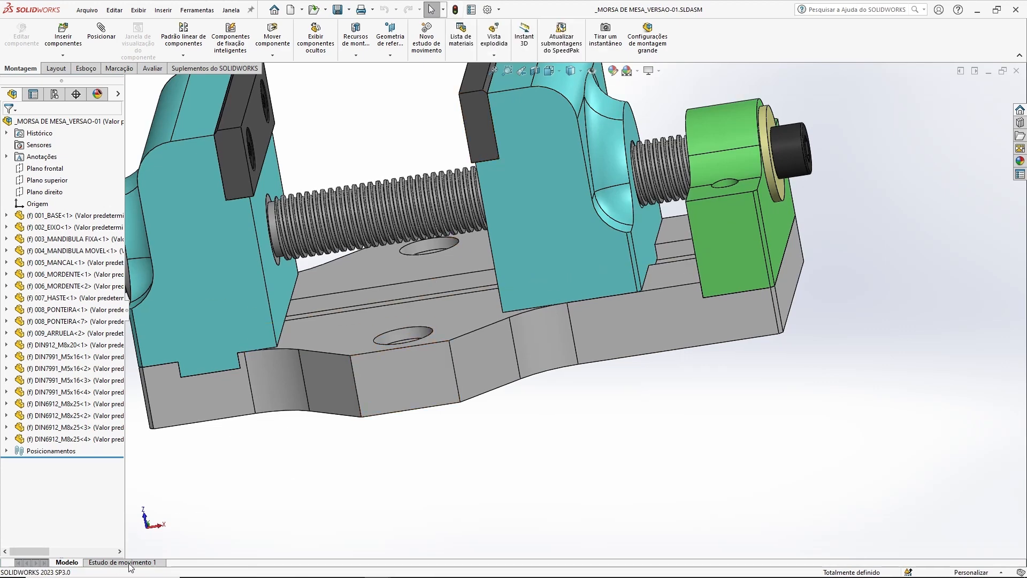
{"action": "left_click", "coordinate": [645, 234]}
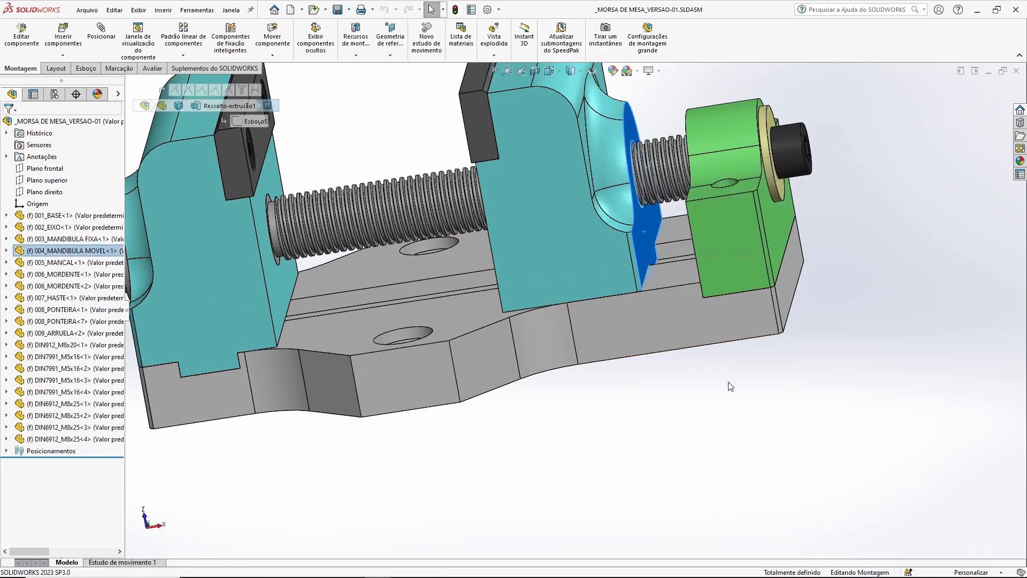
{"action": "middle_click_drag", "start_coordinate": [729, 385], "coordinate": [761, 376]}
{"action": "left_click", "coordinate": [685, 213], "text": "ctrl"}
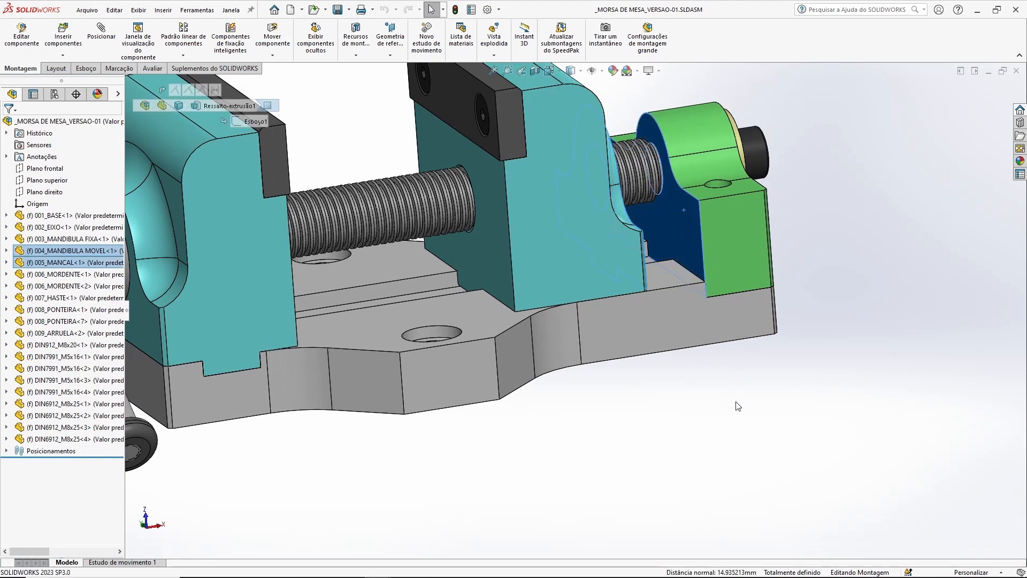
{"action": "mouse_move", "coordinate": [722, 412]}
{"action": "middle_mouse_down"}
{"action": "mouse_move", "coordinate": [725, 401]}
{"action": "mouse_move", "coordinate": [743, 412]}
{"action": "middle_mouse_up"}
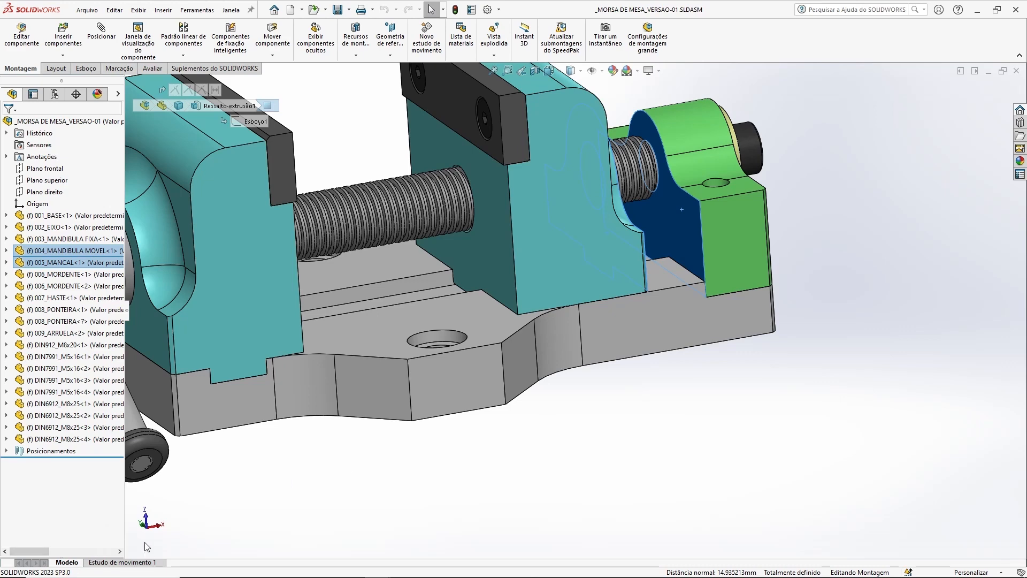
{"action": "left_click", "coordinate": [664, 418]}
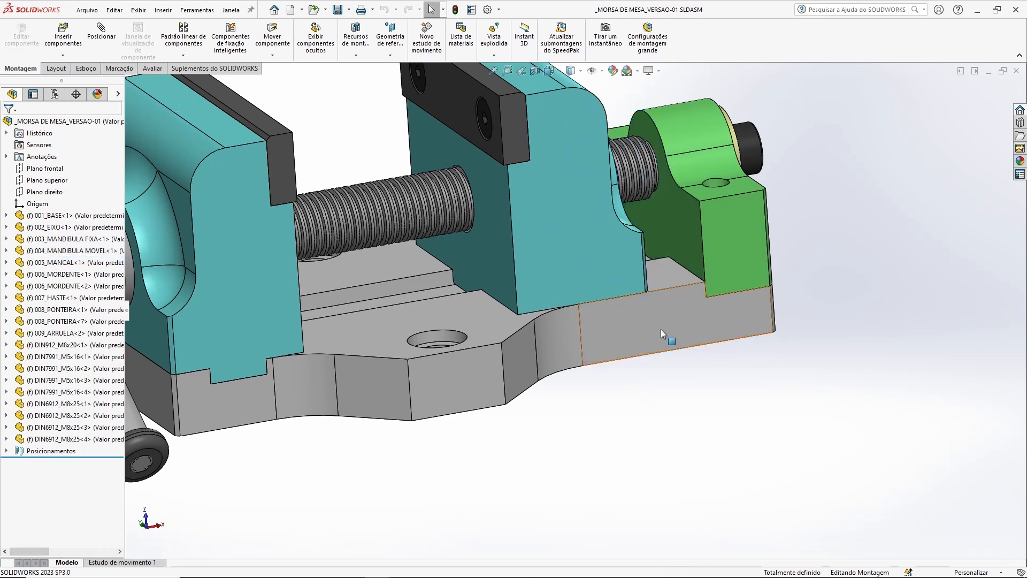
Check the jaw opening dimension in section view A-A on the MONTAGEM sheet and return to the vise assembly model.
{"action": "key", "text": "f"}
{"action": "middle_click_drag", "start_coordinate": [717, 262], "coordinate": [745, 268]}
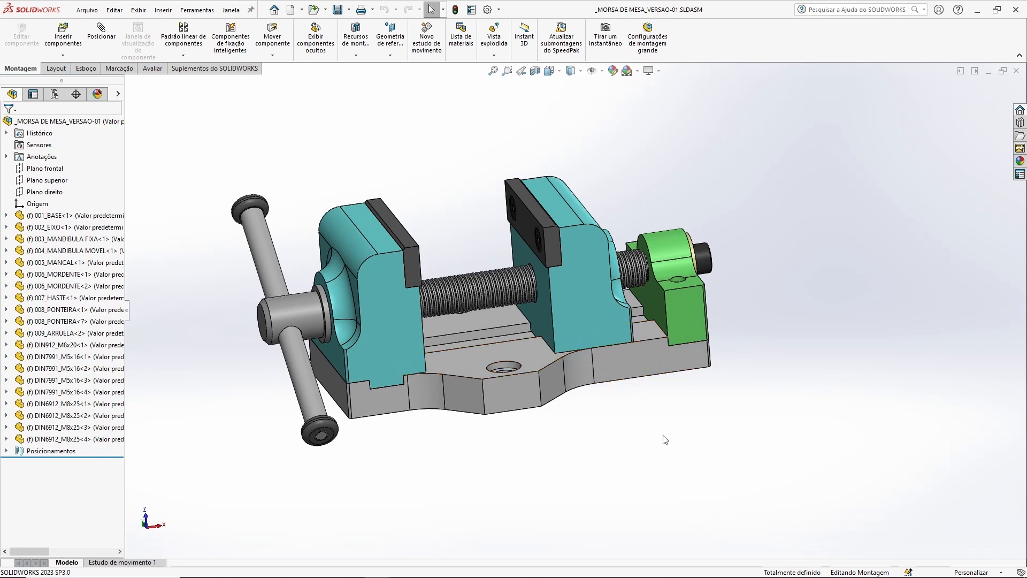
{"action": "key", "text": "ctrl+Tab"}
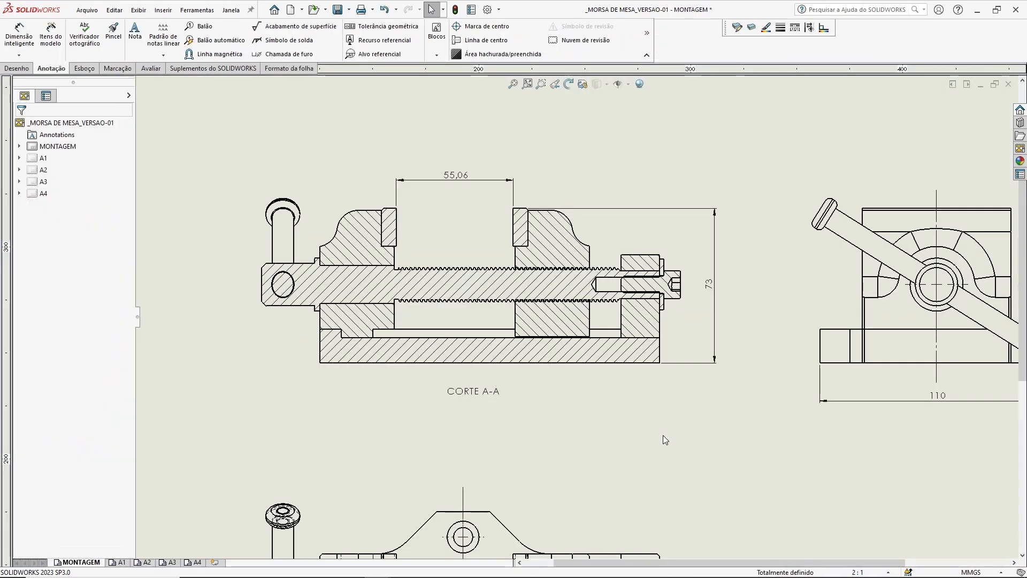
{"action": "scroll", "coordinate": [447, 220], "scroll_direction": "down", "scroll_amount": 2}
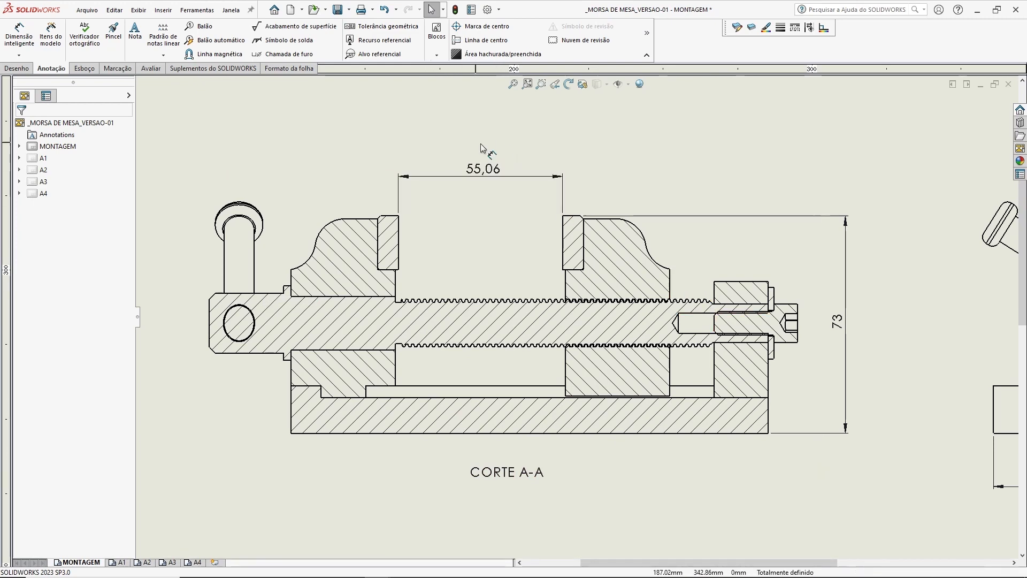
{"action": "key", "text": "ctrl+Tab"}
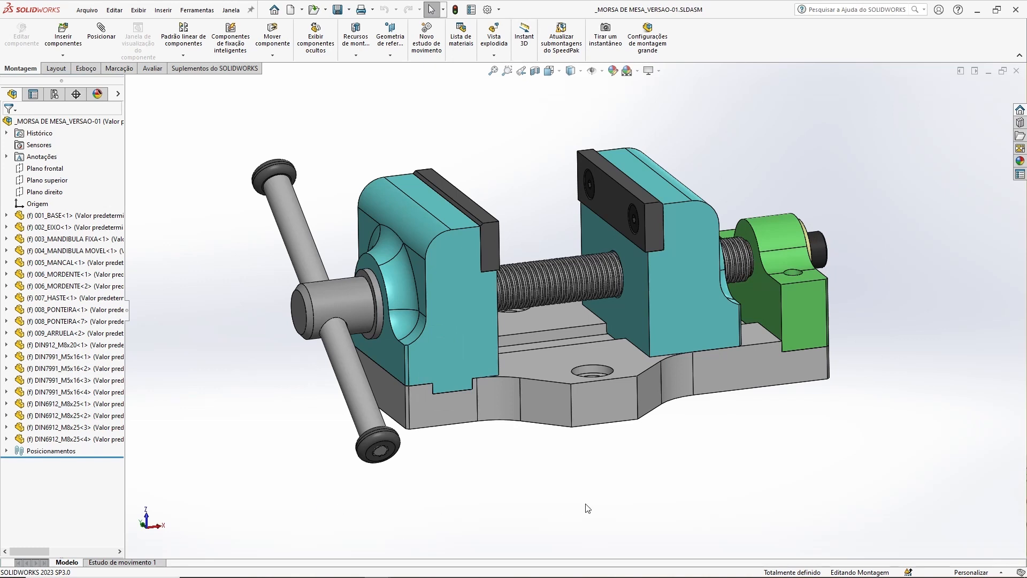
Float the movable jaw with its jaw plate and two M5x16 screws, plus the spindle, handle rod, both end caps, washer and M8x20 screw.
{"action": "left_click", "coordinate": [695, 309]}
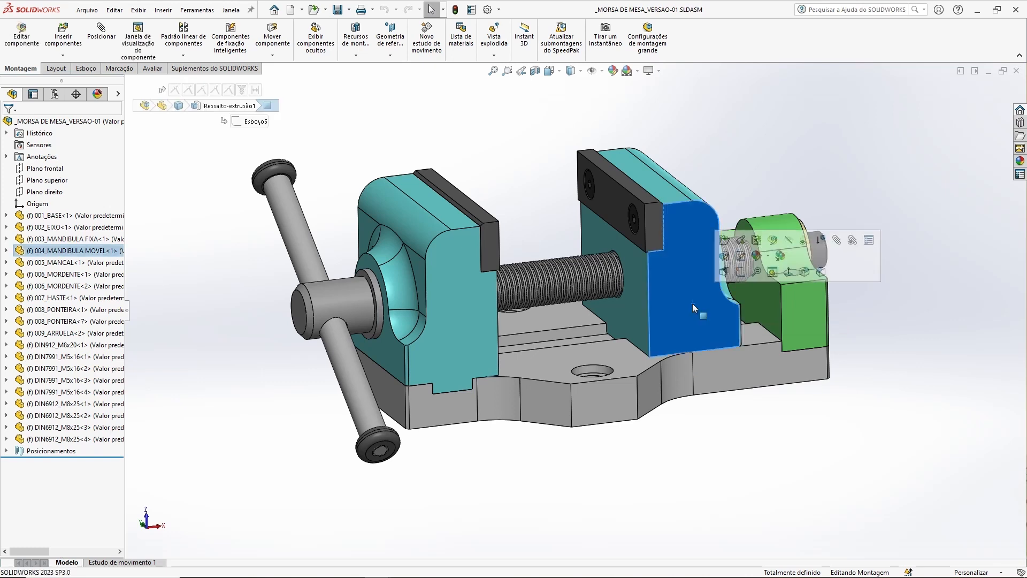
{"action": "left_click", "coordinate": [89, 251]}
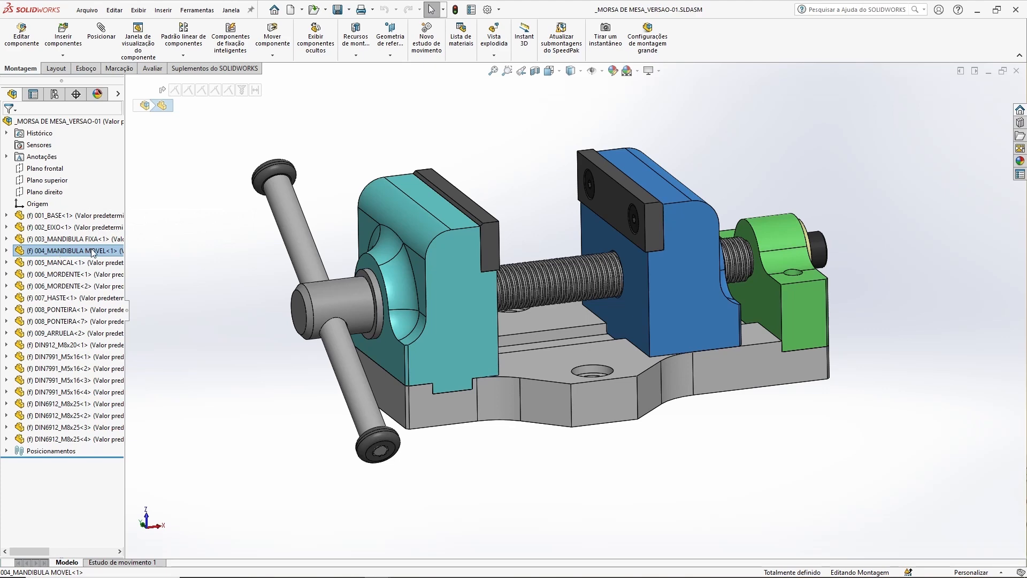
{"action": "middle_click_drag", "start_coordinate": [422, 343], "coordinate": [703, 469]}
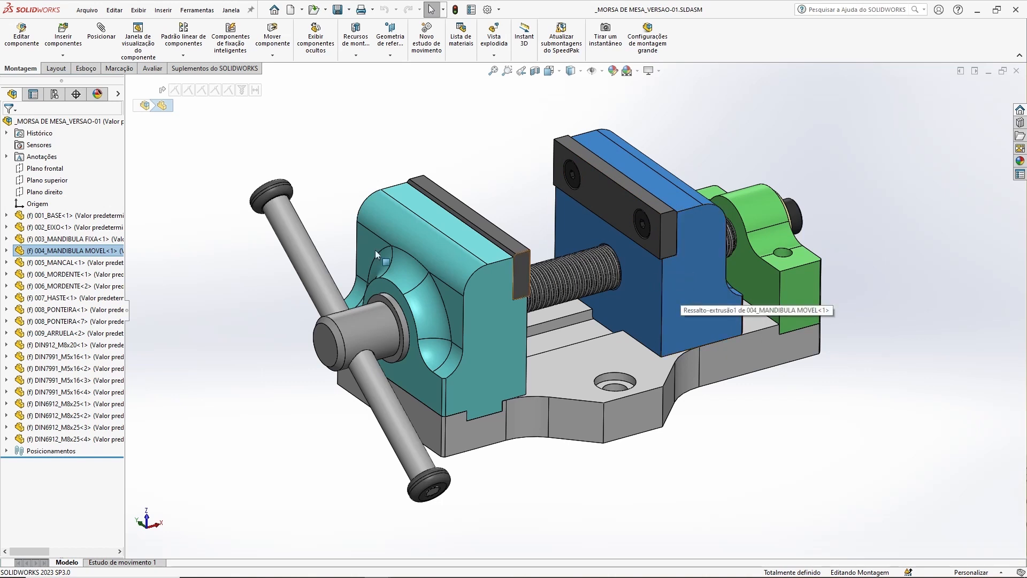
{"action": "left_click", "coordinate": [80, 275], "text": "ctrl"}
{"action": "middle_click_drag", "start_coordinate": [537, 252], "coordinate": [599, 197]}
{"action": "scroll", "coordinate": [599, 197], "scroll_direction": "down", "scroll_amount": 5}
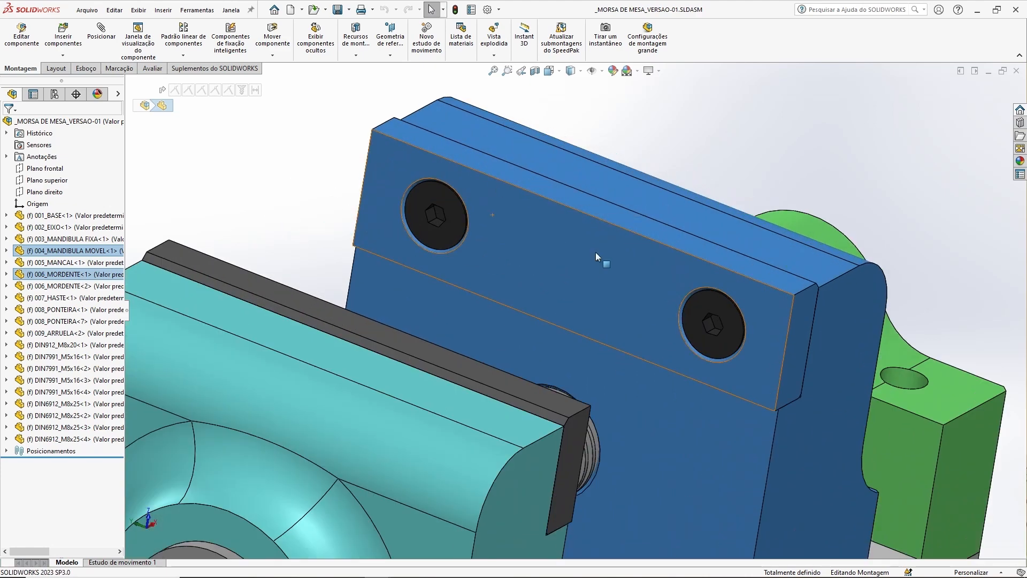
{"action": "left_click", "coordinate": [66, 392], "text": "ctrl"}
{"action": "left_click", "coordinate": [67, 381], "text": "ctrl"}
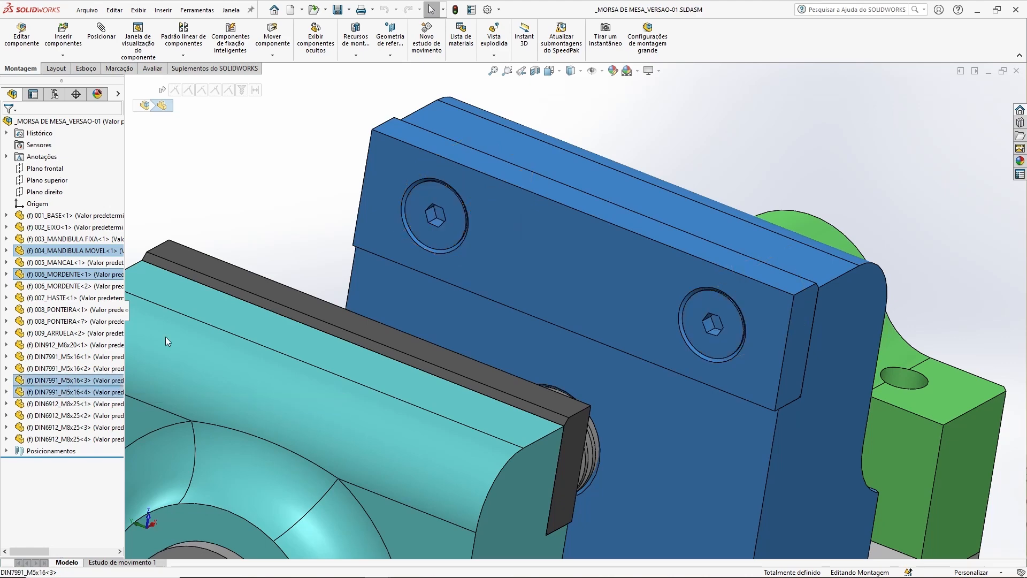
{"action": "scroll", "coordinate": [411, 316], "scroll_direction": "down", "scroll_amount": 5}
{"action": "middle_click_drag", "start_coordinate": [623, 344], "coordinate": [519, 319]}
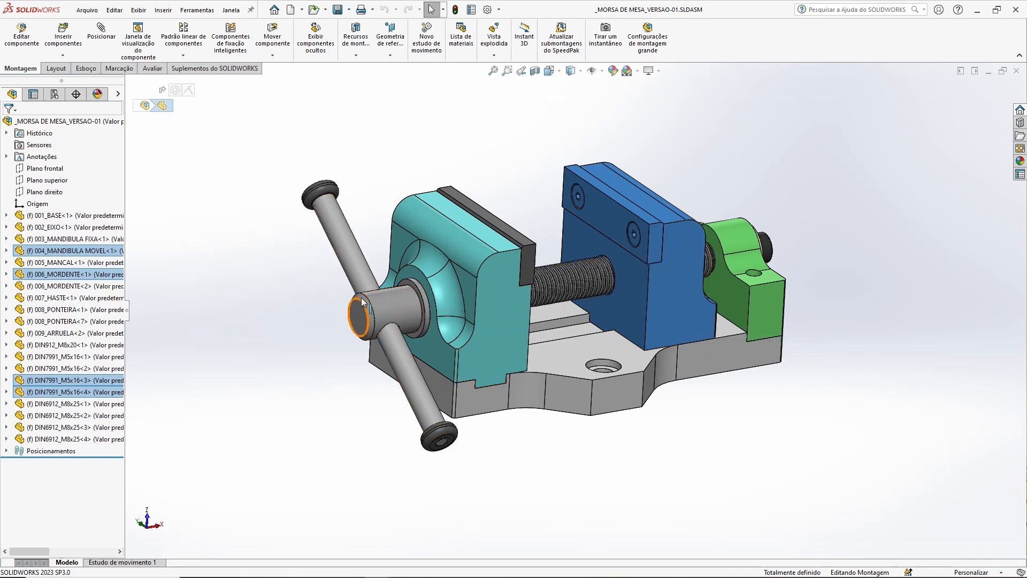
{"action": "left_click", "coordinate": [69, 228], "text": "ctrl"}
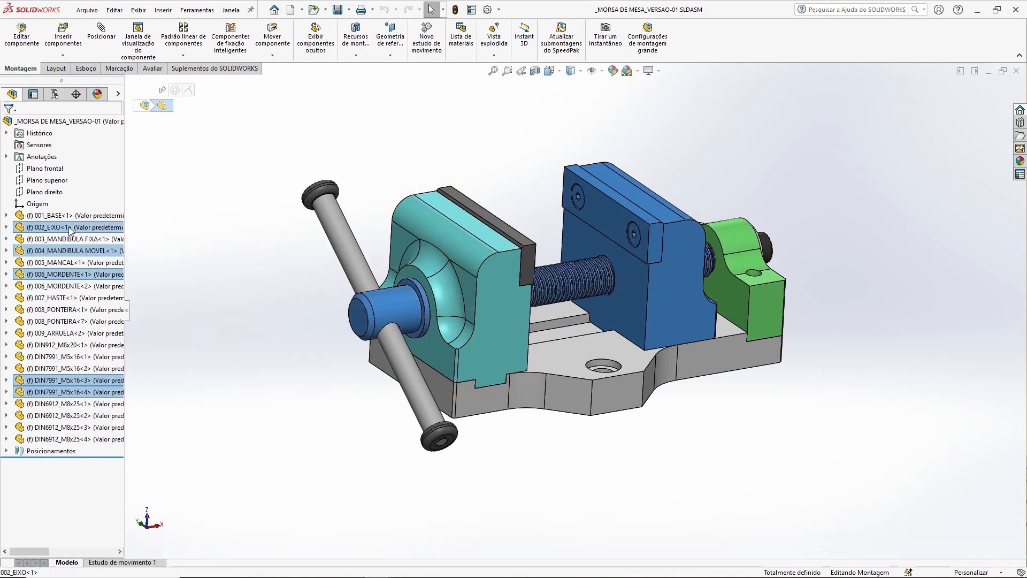
{"action": "left_click", "coordinate": [58, 298], "text": "ctrl"}
{"action": "left_click", "coordinate": [58, 309], "text": "ctrl"}
{"action": "left_click", "coordinate": [58, 321], "text": "ctrl"}
{"action": "middle_click_drag", "start_coordinate": [703, 466], "coordinate": [749, 375]}
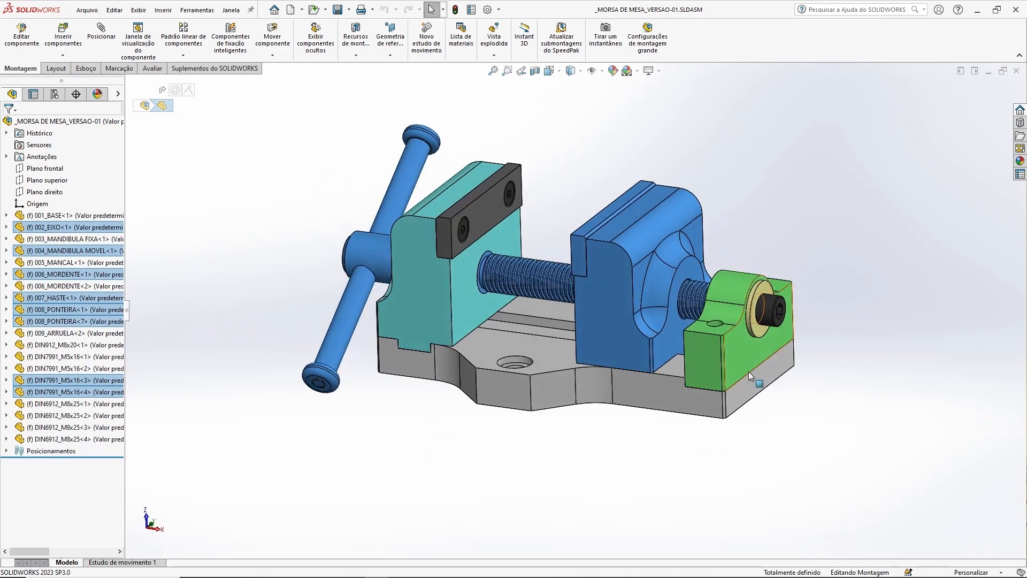
{"action": "left_click", "coordinate": [65, 333], "text": "ctrl"}
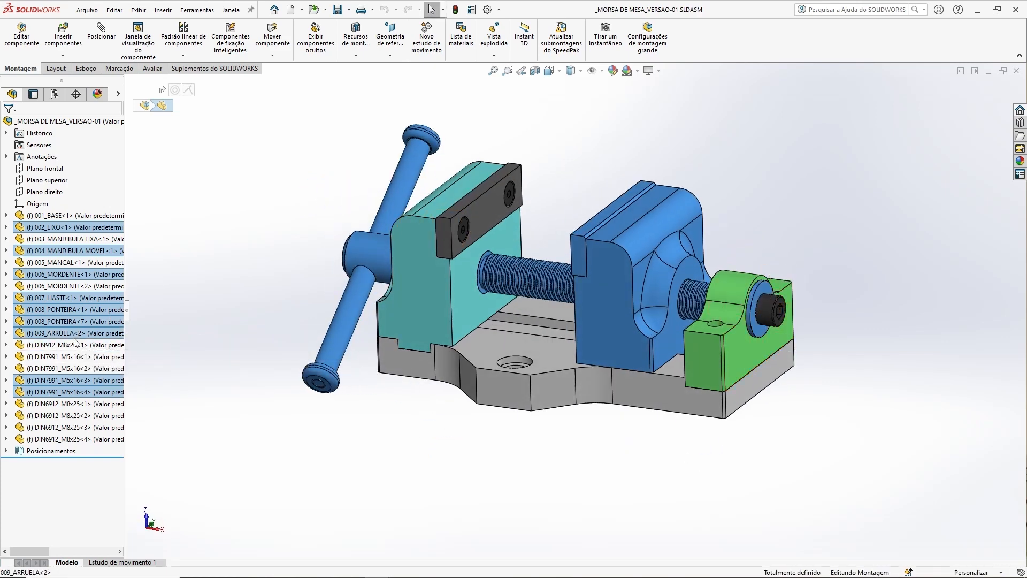
{"action": "left_click", "coordinate": [76, 347], "text": "ctrl"}
{"action": "middle_click_drag", "start_coordinate": [592, 433], "coordinate": [698, 476]}
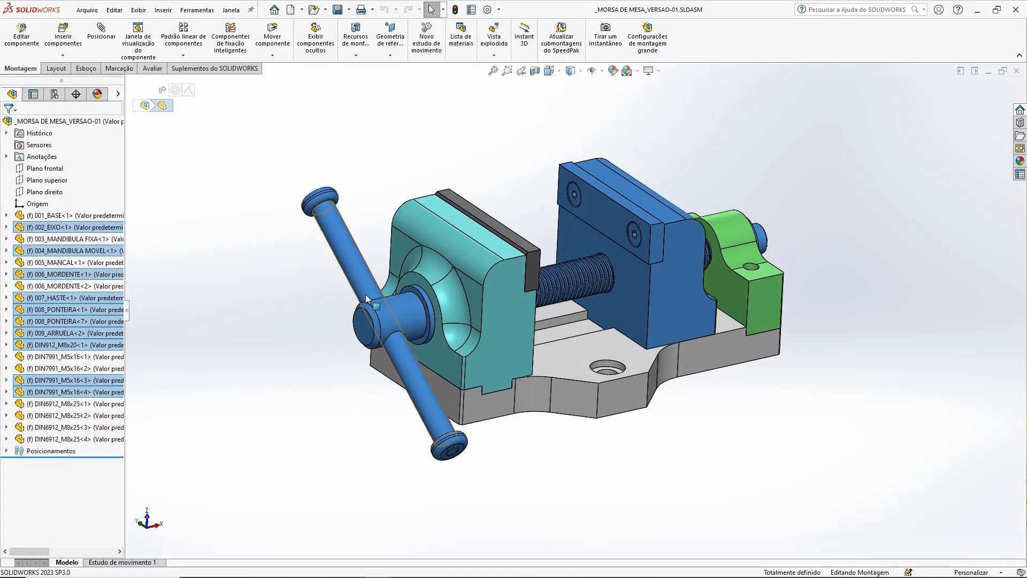
{"action": "right_click", "coordinate": [70, 311]}
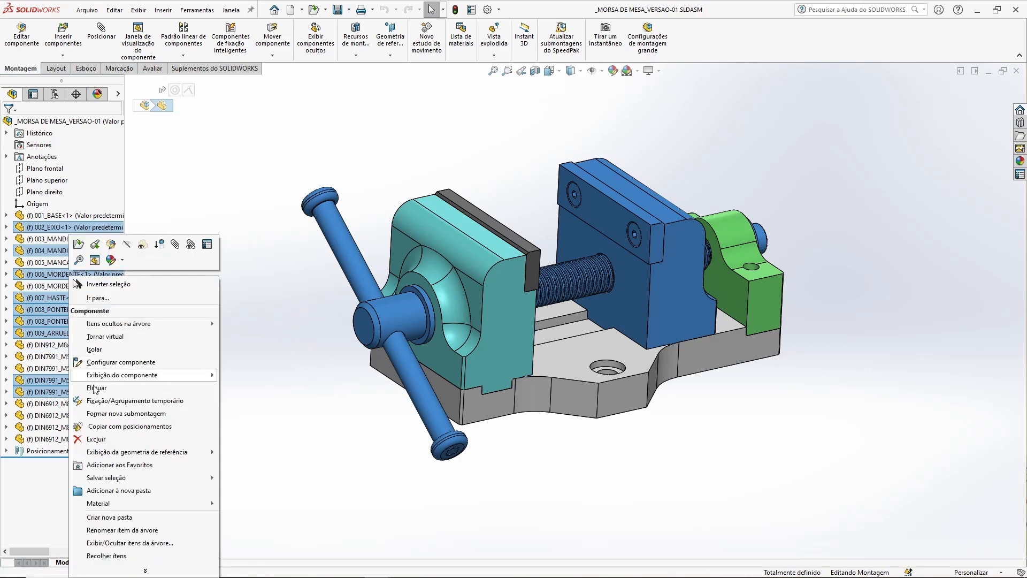
{"action": "left_click", "coordinate": [116, 389]}
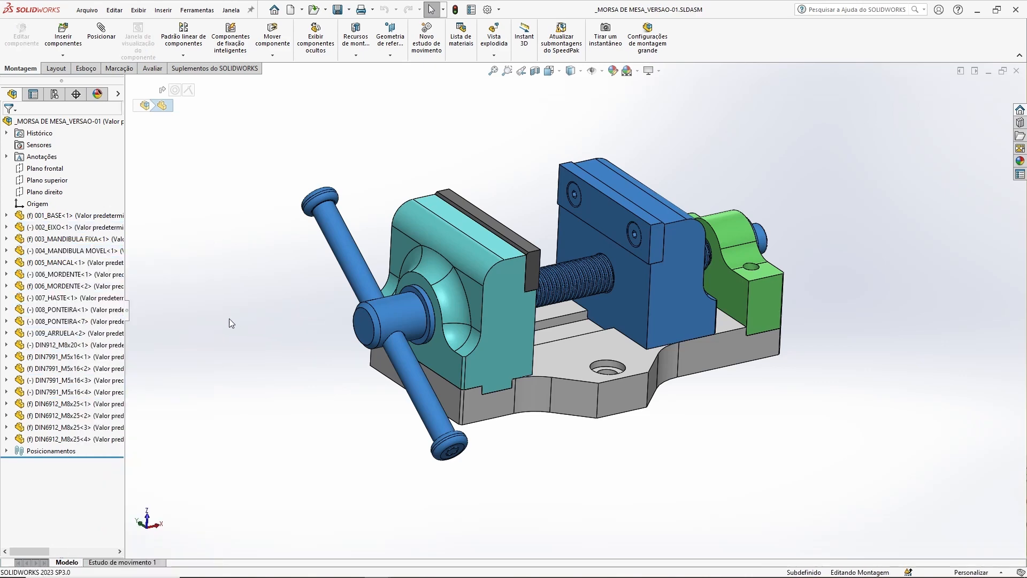
Slide the movable jaw along the spindle until it sits just short of the green bearing block.
{"action": "left_click", "coordinate": [235, 315]}
{"action": "middle_click_drag", "start_coordinate": [611, 426], "coordinate": [576, 426]}
{"action": "scroll", "coordinate": [576, 426], "scroll_direction": "down", "scroll_amount": 2}
{"action": "scroll", "coordinate": [679, 418], "scroll_direction": "down", "scroll_amount": 2}
{"action": "left_click_drag", "start_coordinate": [704, 323], "coordinate": [743, 316]}
{"action": "left_click", "coordinate": [908, 390]}
{"action": "scroll", "coordinate": [770, 315], "scroll_direction": "down", "scroll_amount": 5}
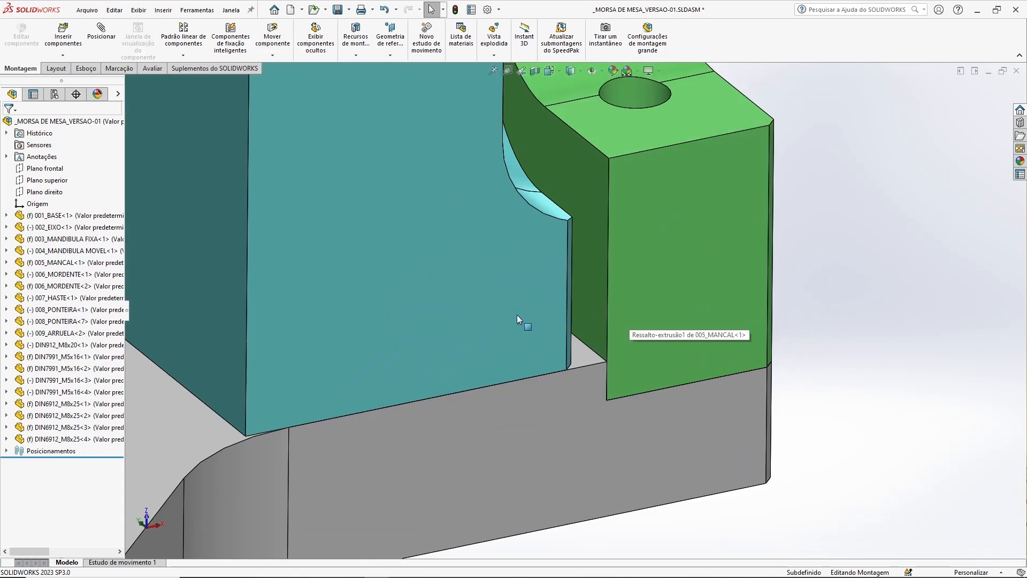
{"action": "left_click_drag", "start_coordinate": [517, 319], "coordinate": [535, 312]}
{"action": "left_click", "coordinate": [858, 299]}
Mate the movable jaw's rear face coincident with the bearing block's facing face.
{"action": "left_click", "coordinate": [594, 178]}
{"action": "middle_click_drag", "start_coordinate": [600, 281], "coordinate": [570, 258]}
{"action": "left_click", "coordinate": [570, 258], "text": "ctrl"}
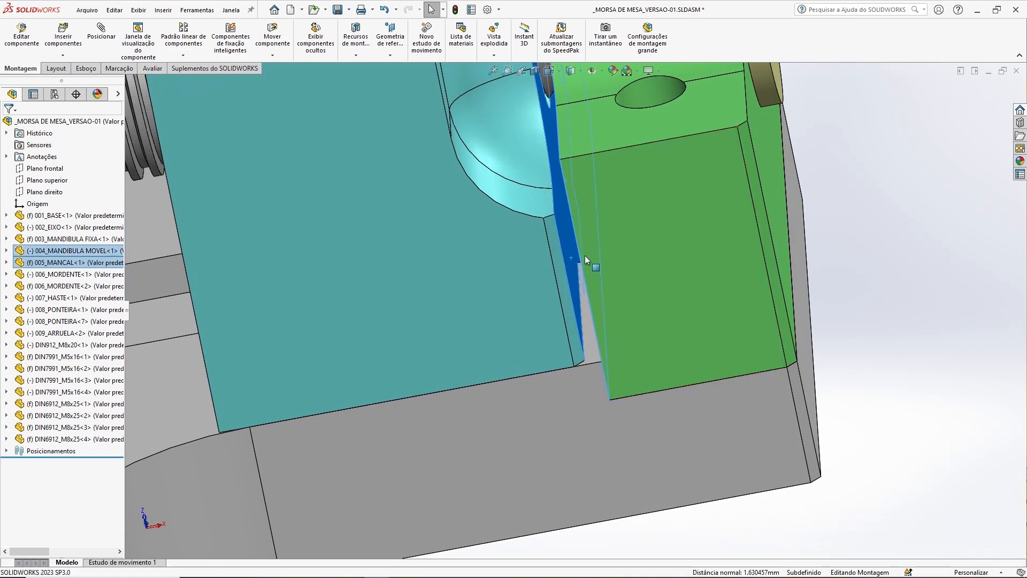
{"action": "left_click", "coordinate": [599, 248]}
{"action": "left_click", "coordinate": [604, 251]}
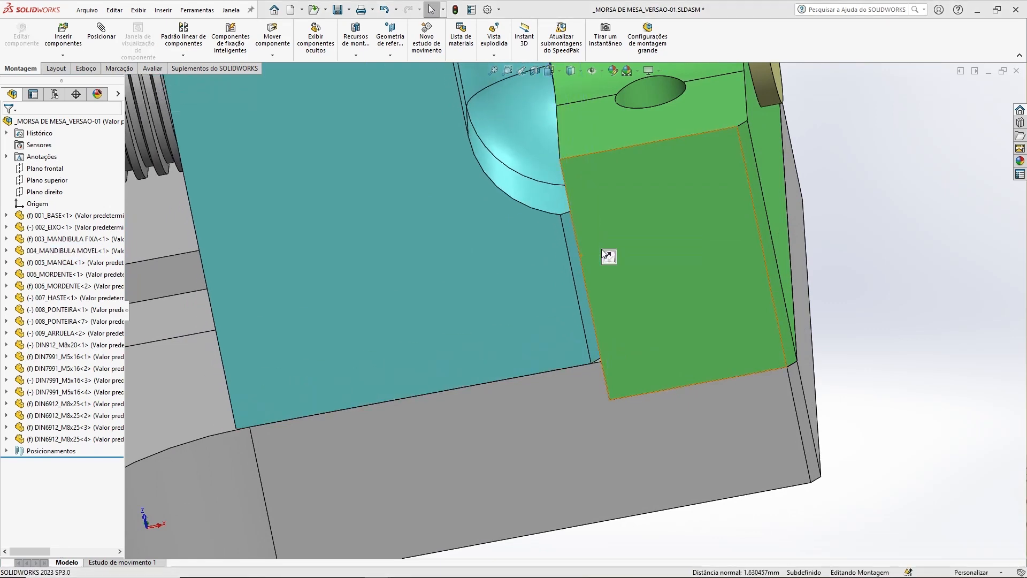
{"action": "left_click", "coordinate": [849, 253]}
{"action": "scroll", "coordinate": [548, 257], "scroll_direction": "up", "scroll_amount": 5}
{"action": "middle_click_drag", "start_coordinate": [548, 256], "coordinate": [574, 268]}
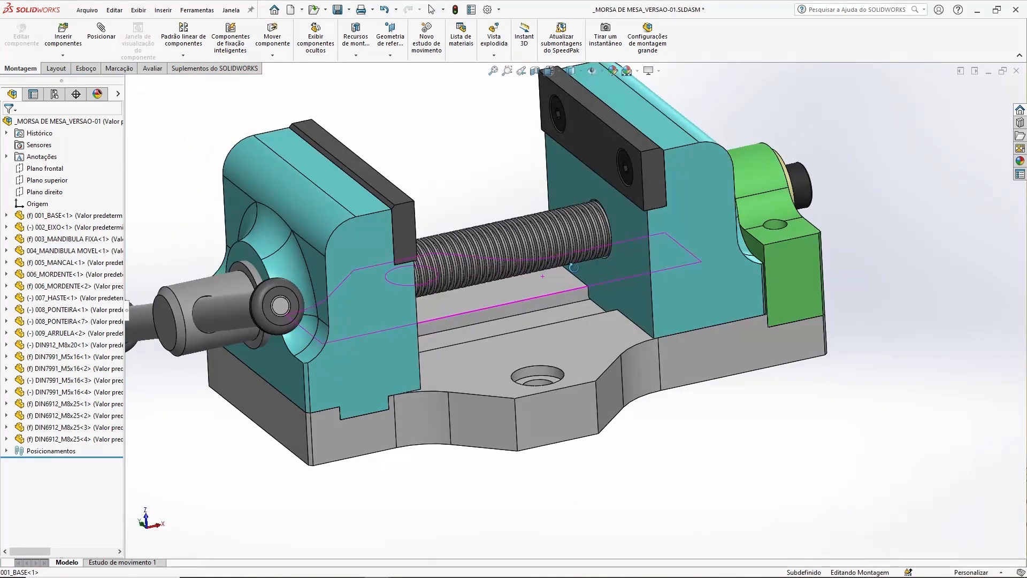
{"action": "scroll", "coordinate": [574, 268], "scroll_direction": "up", "scroll_amount": 2}
{"action": "middle_click_drag", "start_coordinate": [566, 232], "coordinate": [598, 246], "text": "ctrl"}
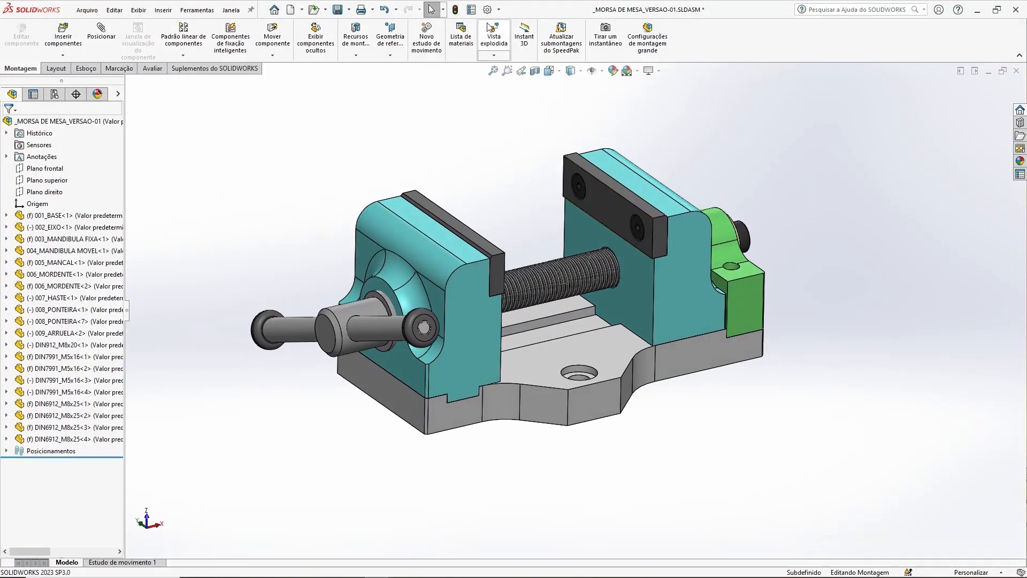
Reposition the spindle and constrain it so its collar seats against the fixed jaw's boss.
{"action": "middle_click_drag", "start_coordinate": [502, 215], "coordinate": [479, 230]}
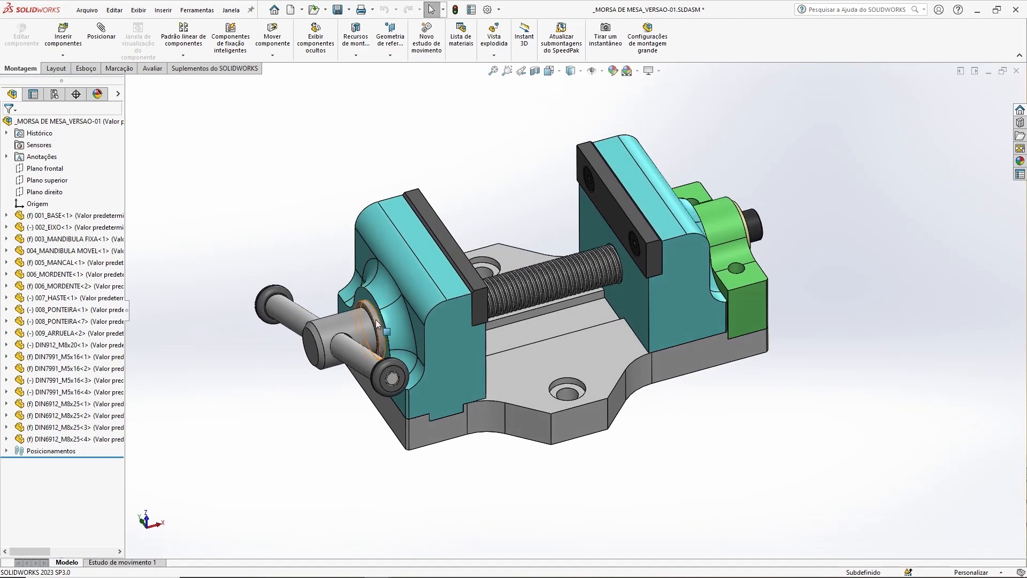
{"action": "scroll", "coordinate": [387, 304], "scroll_direction": "down", "scroll_amount": 5}
{"action": "scroll", "coordinate": [455, 289], "scroll_direction": "down", "scroll_amount": 3}
{"action": "left_click_drag", "start_coordinate": [447, 299], "coordinate": [425, 310]}
{"action": "key", "text": "Escape"}
{"action": "scroll", "coordinate": [382, 311], "scroll_direction": "up", "scroll_amount": 6}
{"action": "left_click", "coordinate": [396, 277]}
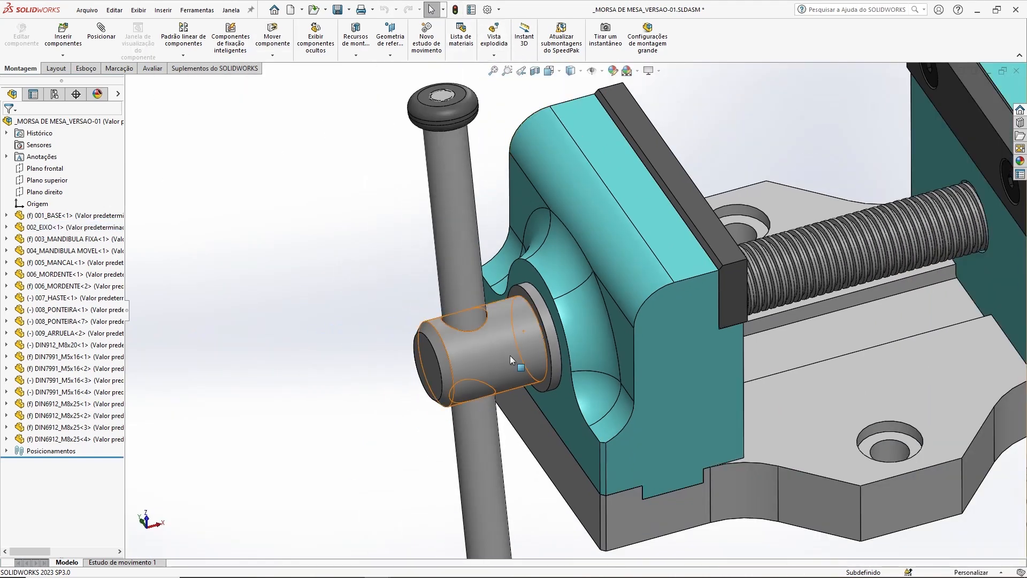
Test whether the spindle still moves, inspect the opened vise from several angles, and switch back to the MONTAGEM drawing.
{"action": "left_click_drag", "start_coordinate": [512, 368], "coordinate": [505, 315]}
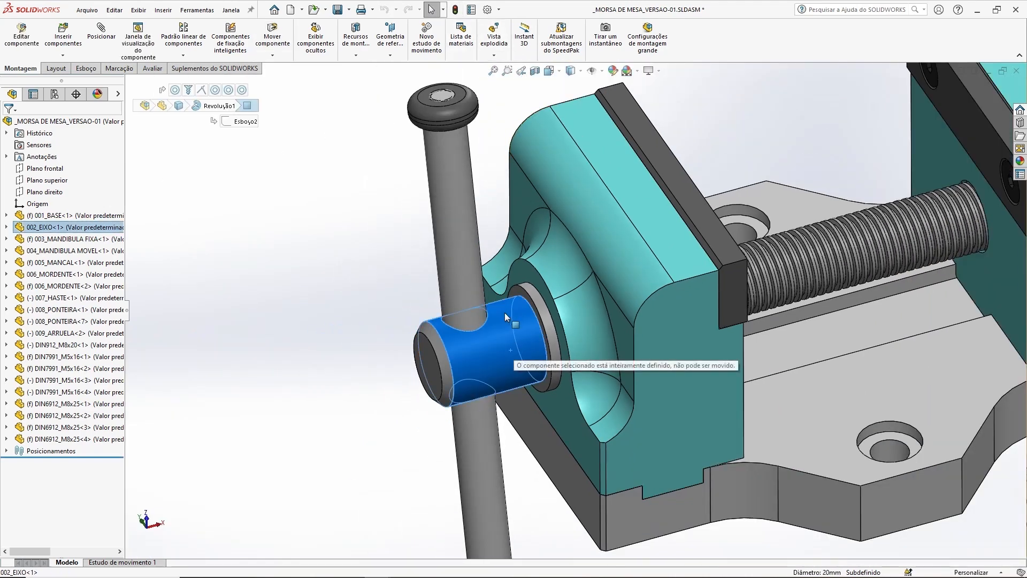
{"action": "left_click", "coordinate": [373, 297]}
{"action": "scroll", "coordinate": [548, 294], "scroll_direction": "down", "scroll_amount": 5}
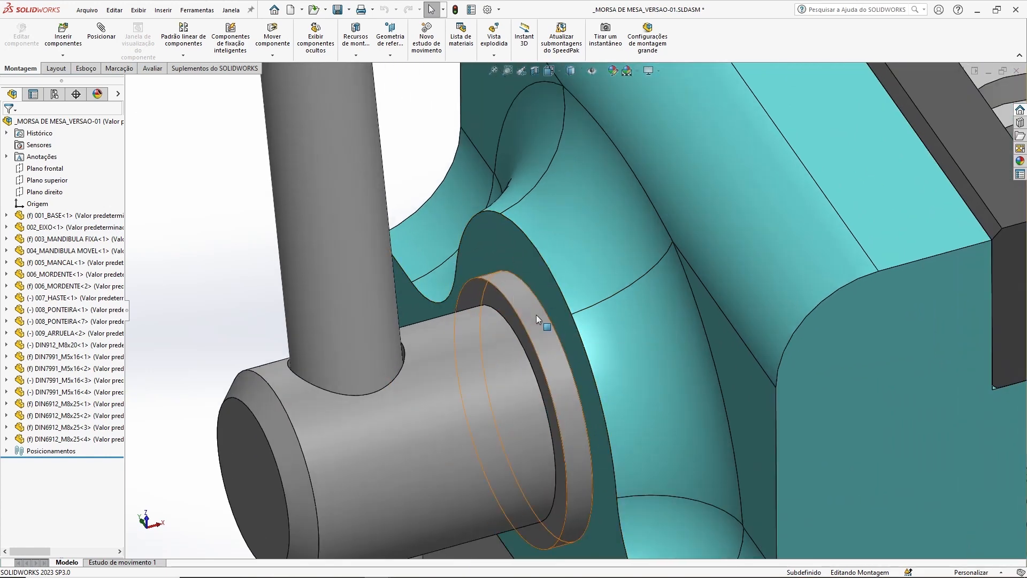
{"action": "scroll", "coordinate": [489, 341], "scroll_direction": "up", "scroll_amount": 6}
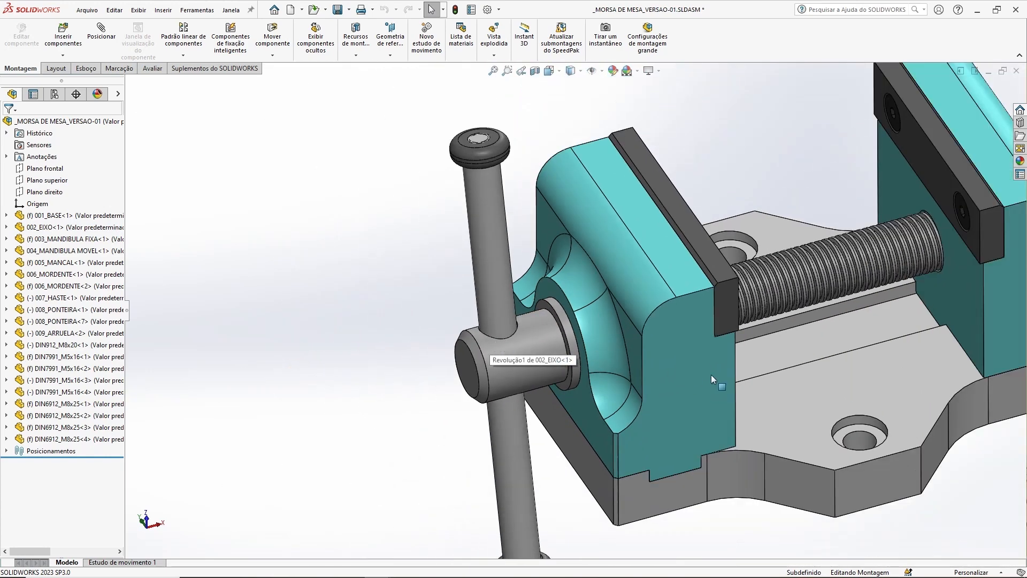
{"action": "scroll", "coordinate": [588, 373], "scroll_direction": "down", "scroll_amount": 2}
{"action": "middle_click_drag", "start_coordinate": [581, 379], "coordinate": [674, 298]}
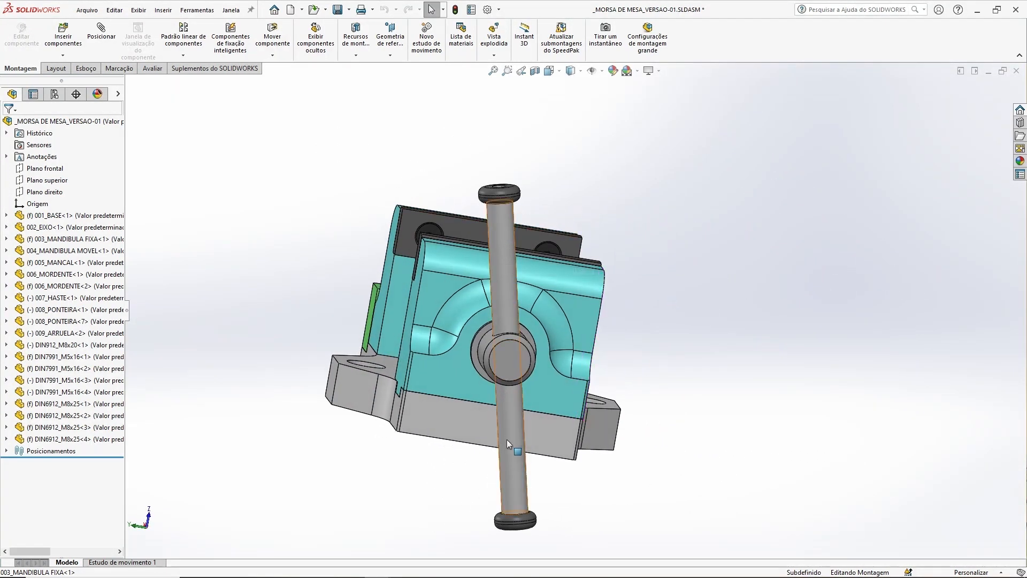
{"action": "middle_click_drag", "start_coordinate": [710, 305], "coordinate": [564, 292]}
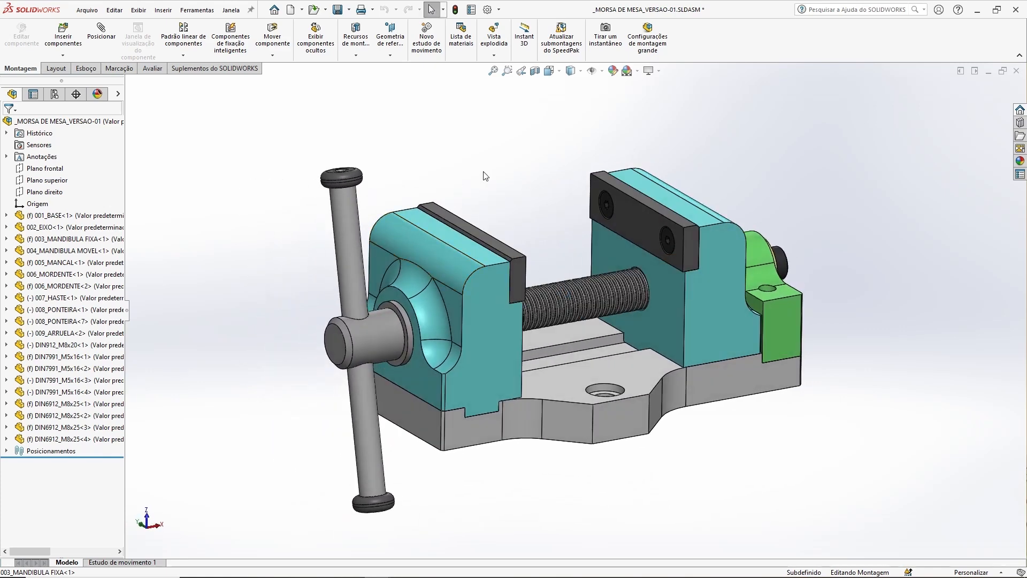
{"action": "middle_click_drag", "start_coordinate": [485, 167], "coordinate": [483, 169]}
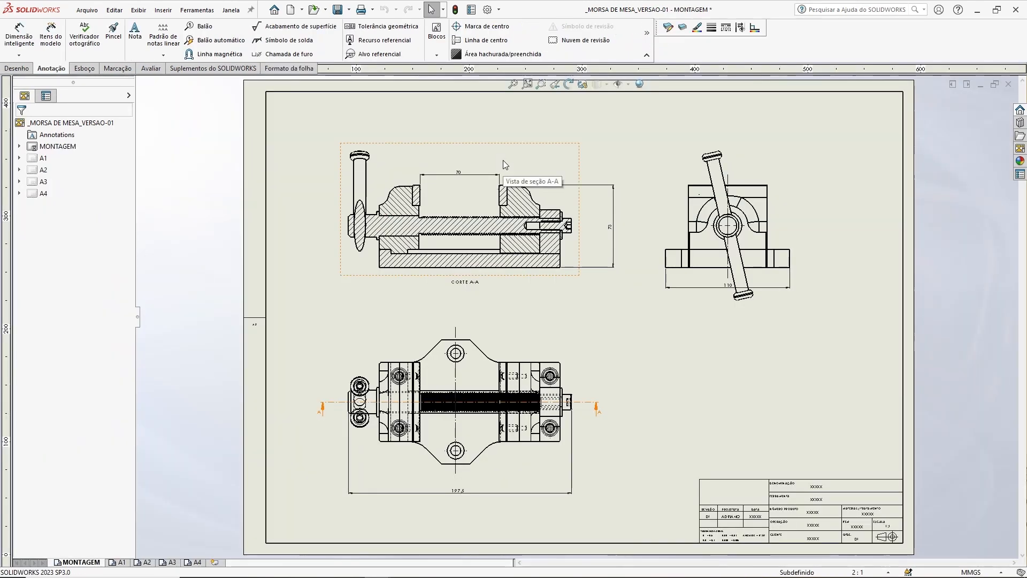
Examine the jaw opening, spindle thread and handle in section view A-A, plus the neighbouring views of the MONTAGEM drawing.
{"action": "scroll", "coordinate": [466, 185], "scroll_direction": "down", "scroll_amount": 4}
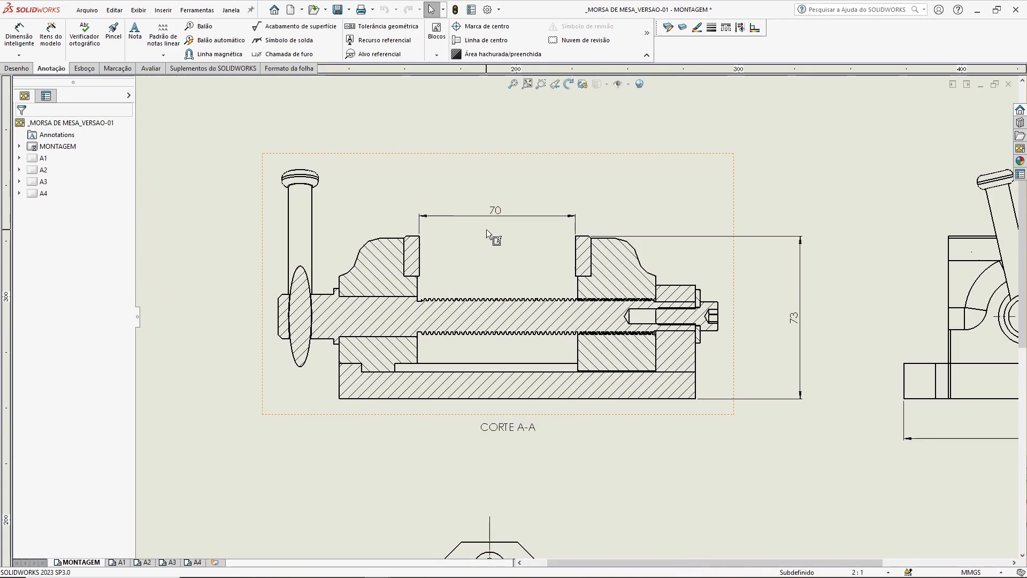
{"action": "scroll", "coordinate": [486, 229], "scroll_direction": "down", "scroll_amount": 1}
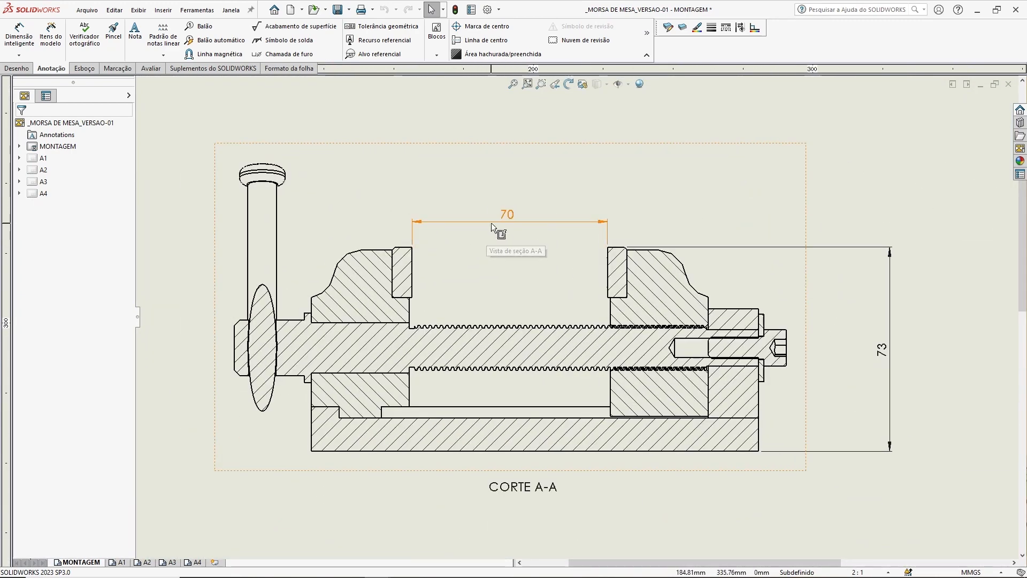
{"action": "scroll", "coordinate": [711, 413], "scroll_direction": "down", "scroll_amount": 4}
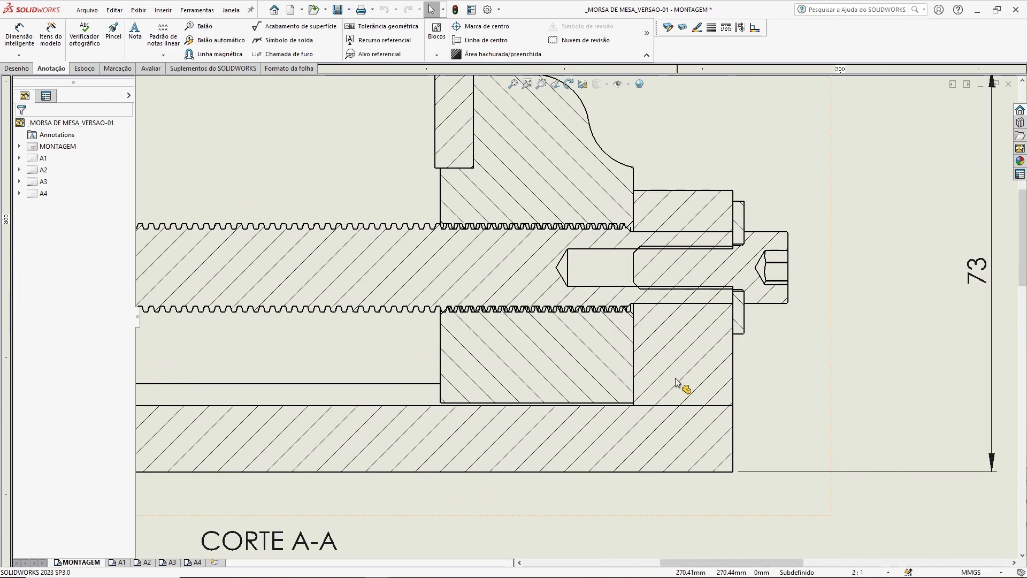
{"action": "scroll", "coordinate": [561, 351], "scroll_direction": "down", "scroll_amount": 2}
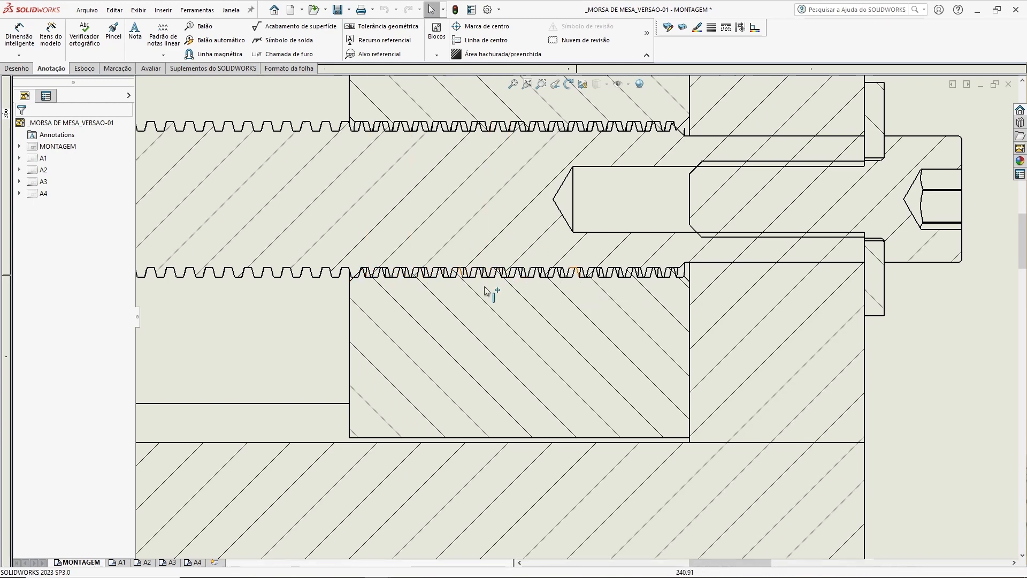
{"action": "scroll", "coordinate": [481, 267], "scroll_direction": "up", "scroll_amount": 6}
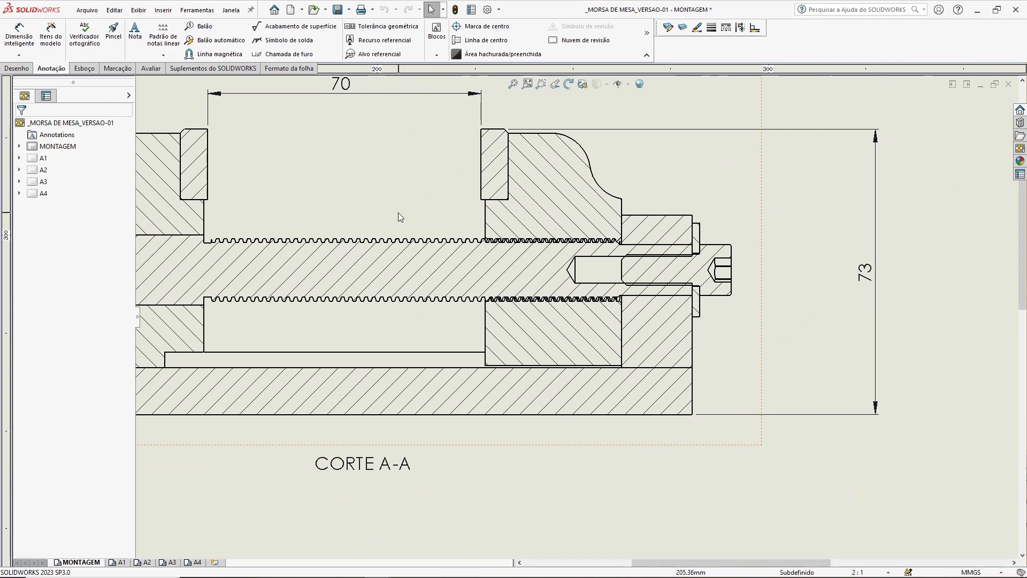
{"action": "scroll", "coordinate": [410, 194], "scroll_direction": "up", "scroll_amount": 1}
{"action": "middle_click_drag", "start_coordinate": [401, 200], "coordinate": [584, 224]}
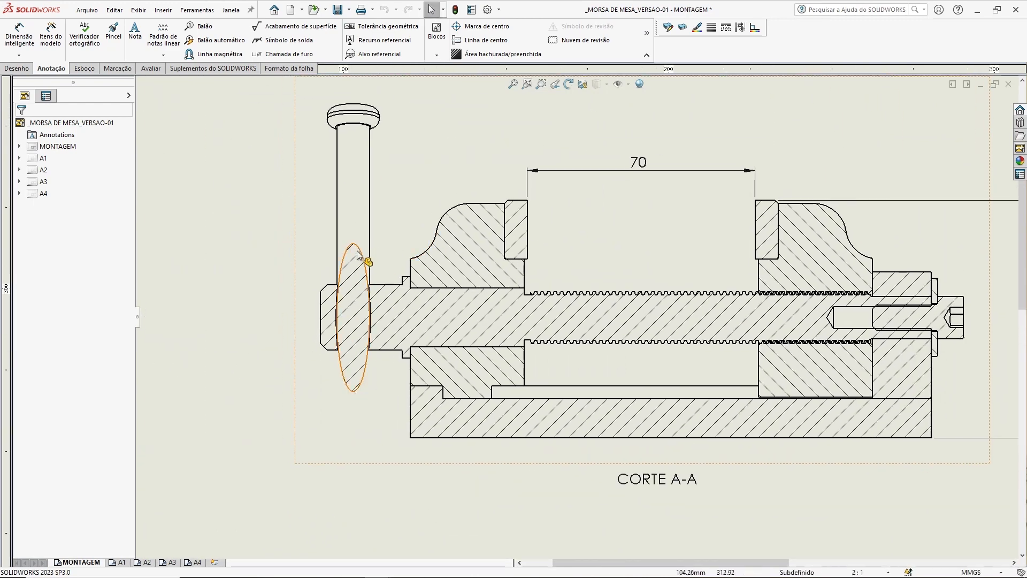
{"action": "scroll", "coordinate": [358, 141], "scroll_direction": "up", "scroll_amount": 4}
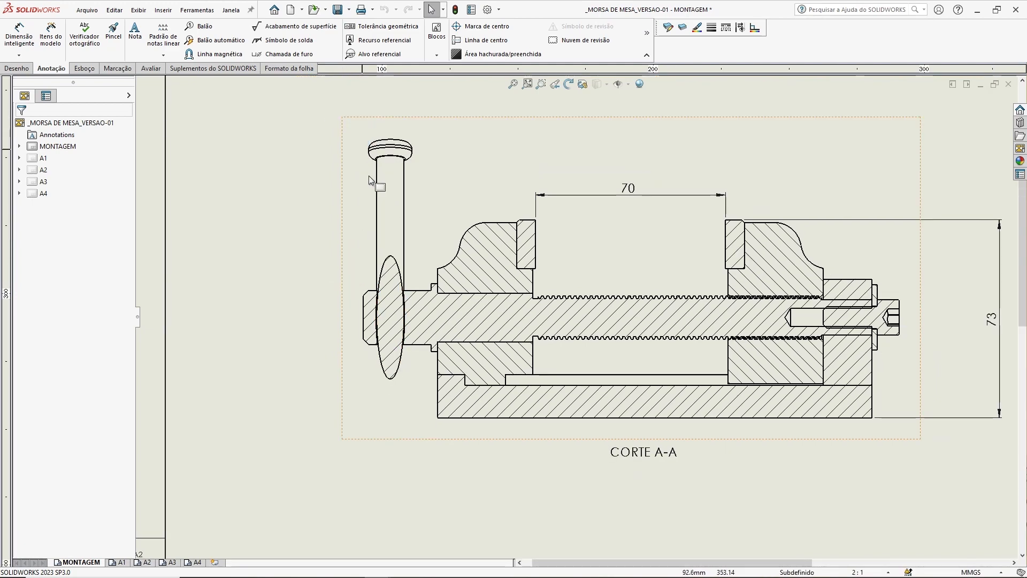
{"action": "mouse_move", "coordinate": [576, 369]}
{"action": "middle_mouse_down"}
{"action": "mouse_move", "coordinate": [492, 319]}
{"action": "mouse_move", "coordinate": [369, 283]}
{"action": "middle_mouse_up"}
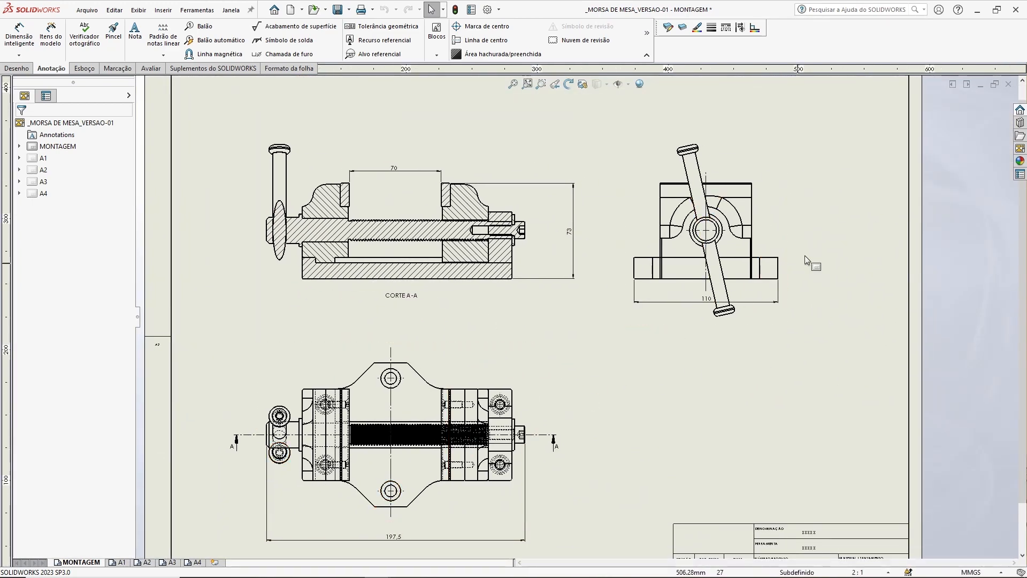
Switch to the vise assembly and test whether the handle and spindle can still be turned.
{"action": "key", "text": "ctrl+Tab"}
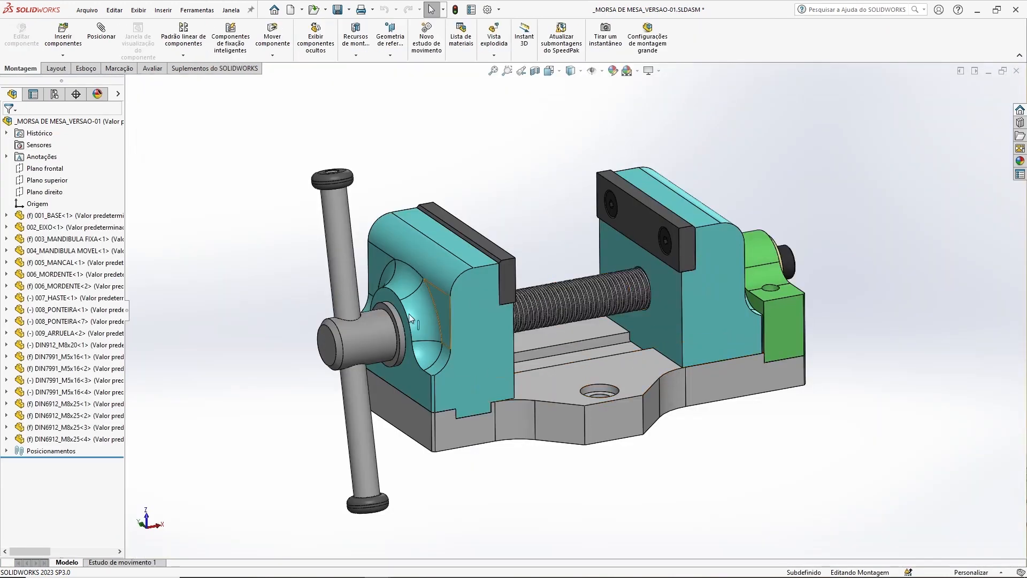
{"action": "middle_click_drag", "start_coordinate": [567, 310], "coordinate": [544, 271]}
{"action": "left_click", "coordinate": [399, 187]}
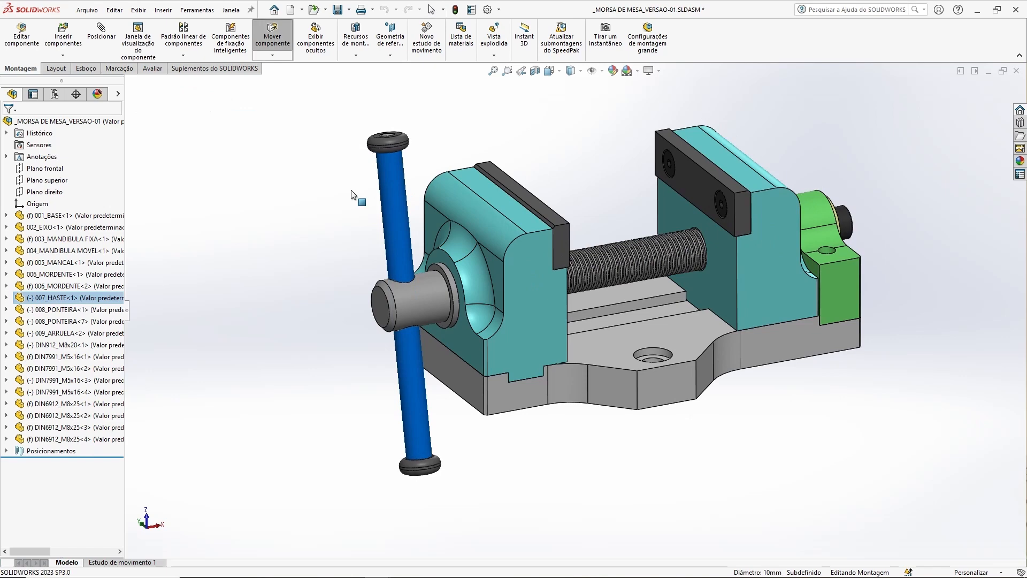
{"action": "left_click_drag", "start_coordinate": [344, 193], "coordinate": [352, 182]}
{"action": "left_click", "coordinate": [319, 245]}
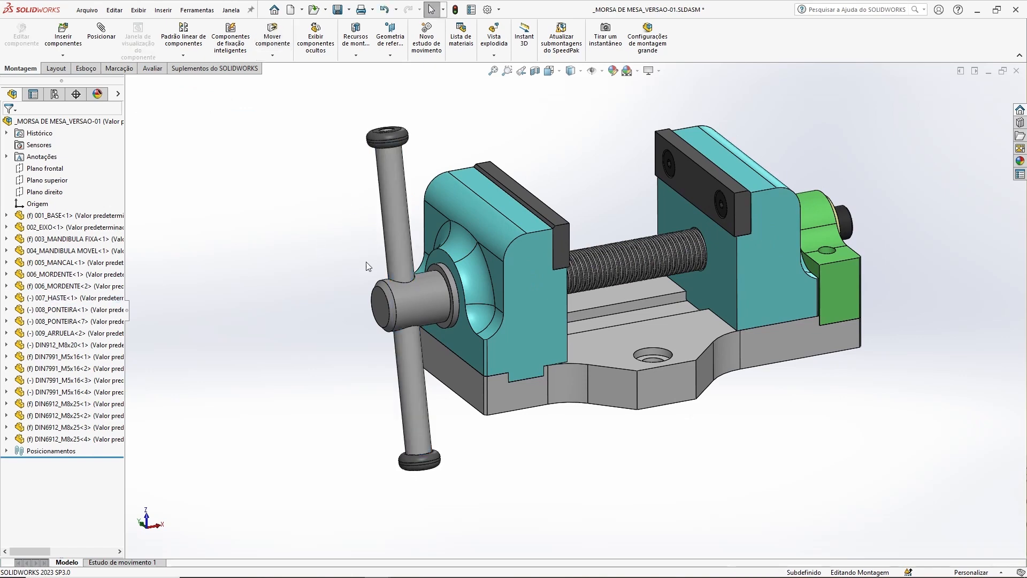
{"action": "left_click", "coordinate": [430, 298]}
{"action": "left_click", "coordinate": [325, 256]}
{"action": "middle_click_drag", "start_coordinate": [615, 330], "coordinate": [567, 201]}
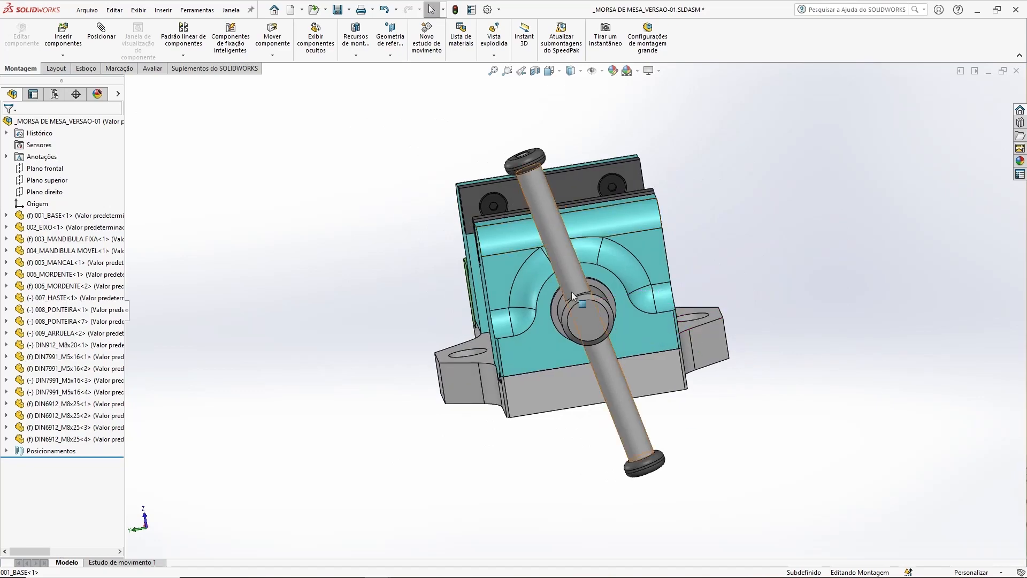
{"action": "middle_click_drag", "start_coordinate": [658, 308], "coordinate": [595, 261]}
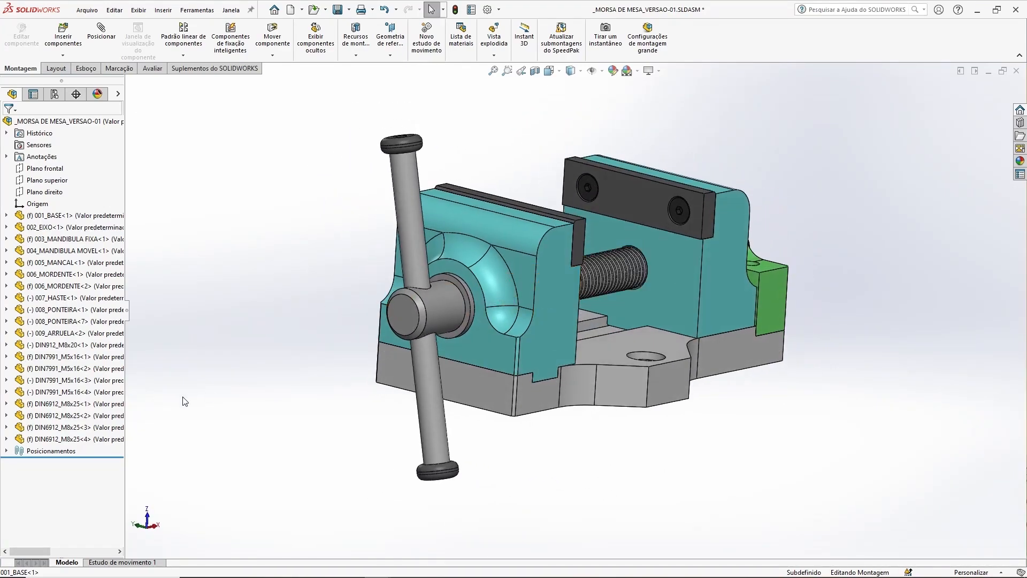
Suppress the Parafuso1 screw mate between the spindle and the movable jaw.
{"action": "left_click", "coordinate": [7, 451]}
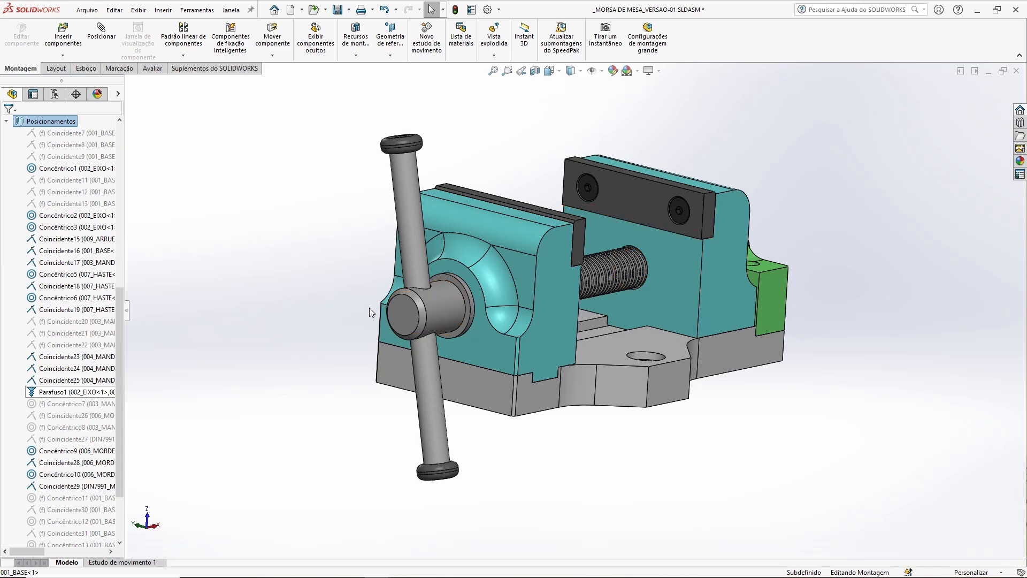
{"action": "middle_click_drag", "start_coordinate": [676, 459], "coordinate": [614, 437]}
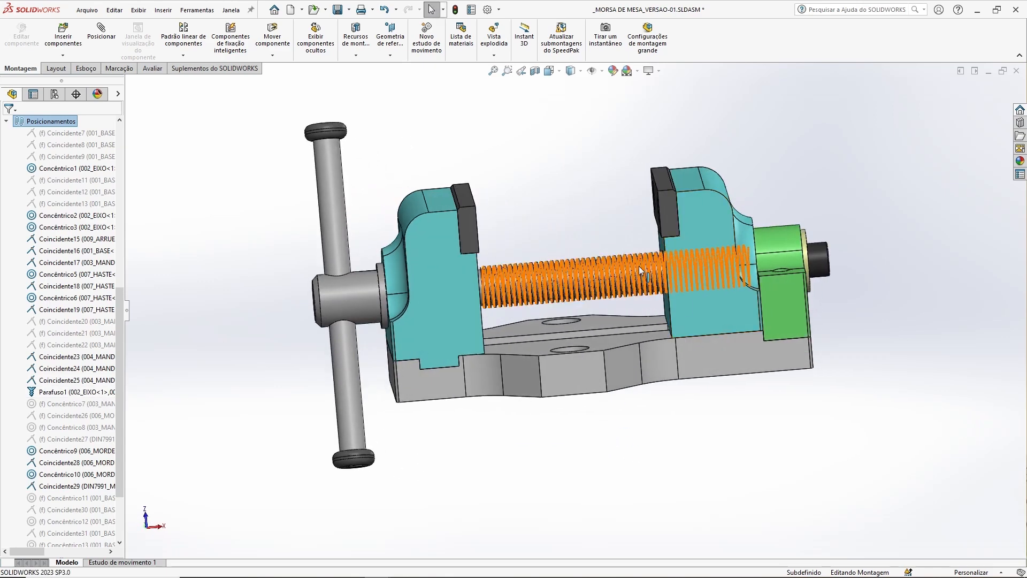
{"action": "middle_click_drag", "start_coordinate": [573, 482], "coordinate": [615, 460]}
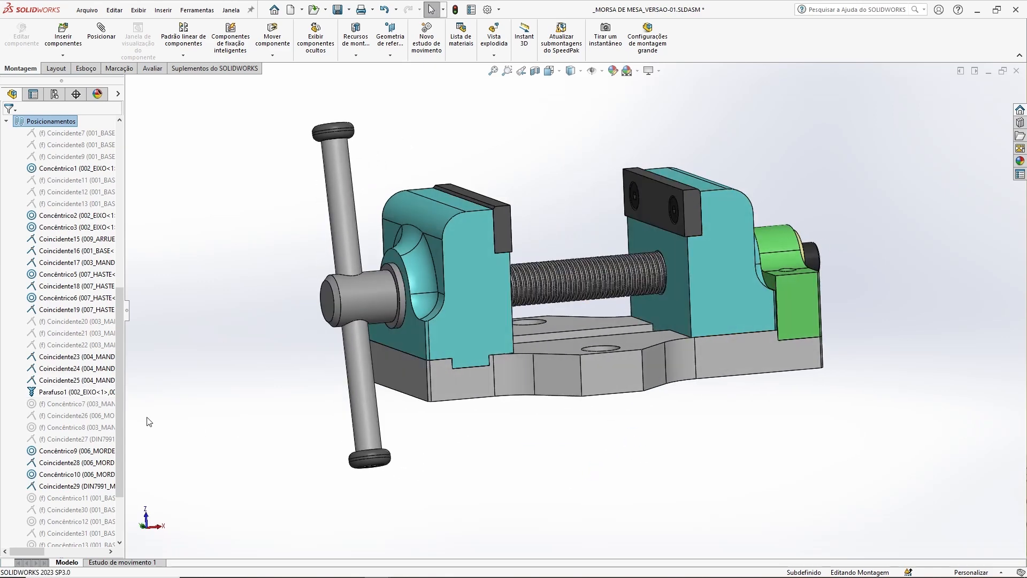
{"action": "left_click", "coordinate": [77, 392]}
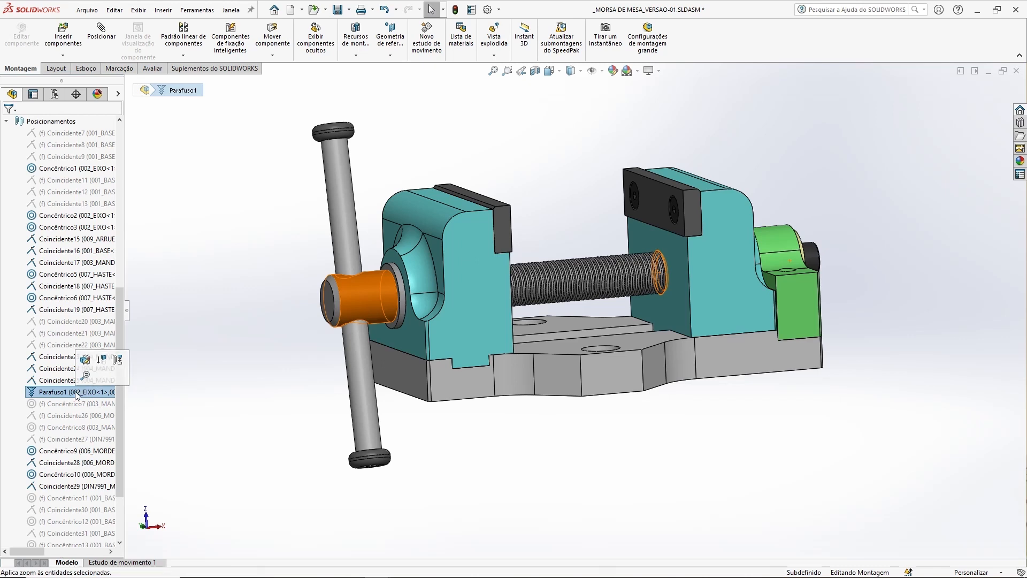
{"action": "left_click", "coordinate": [102, 360]}
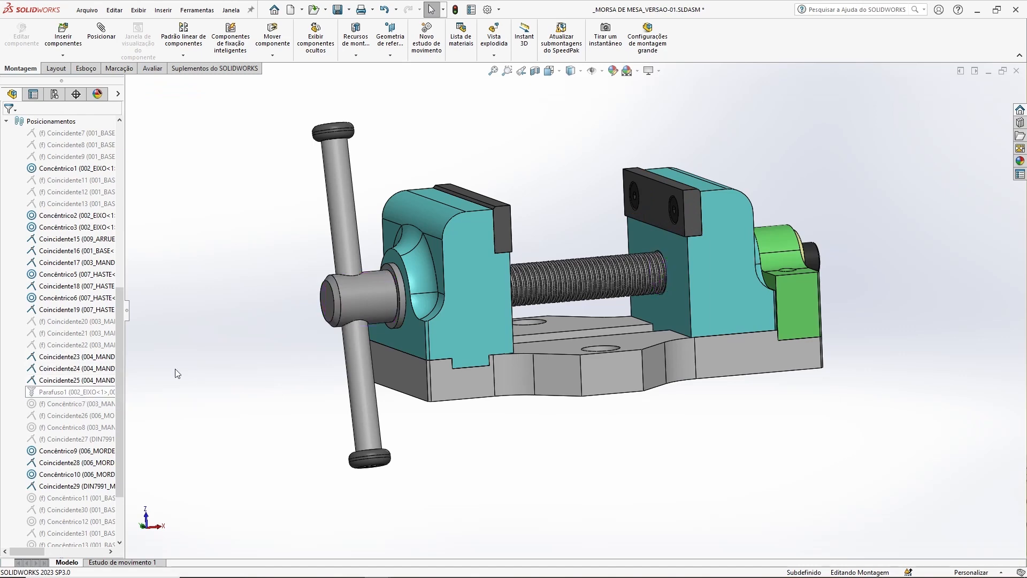
Rotate the spindle with its handle until the handle bar lies roughly horizontal in front of the fixed jaw.
{"action": "middle_click_drag", "start_coordinate": [652, 398], "coordinate": [671, 422]}
{"action": "left_click_drag", "start_coordinate": [413, 317], "coordinate": [413, 276]}
{"action": "left_click", "coordinate": [279, 203]}
{"action": "middle_click_drag", "start_coordinate": [494, 375], "coordinate": [620, 190]}
{"action": "scroll", "coordinate": [585, 295], "scroll_direction": "down", "scroll_amount": 5}
{"action": "left_click", "coordinate": [635, 207]}
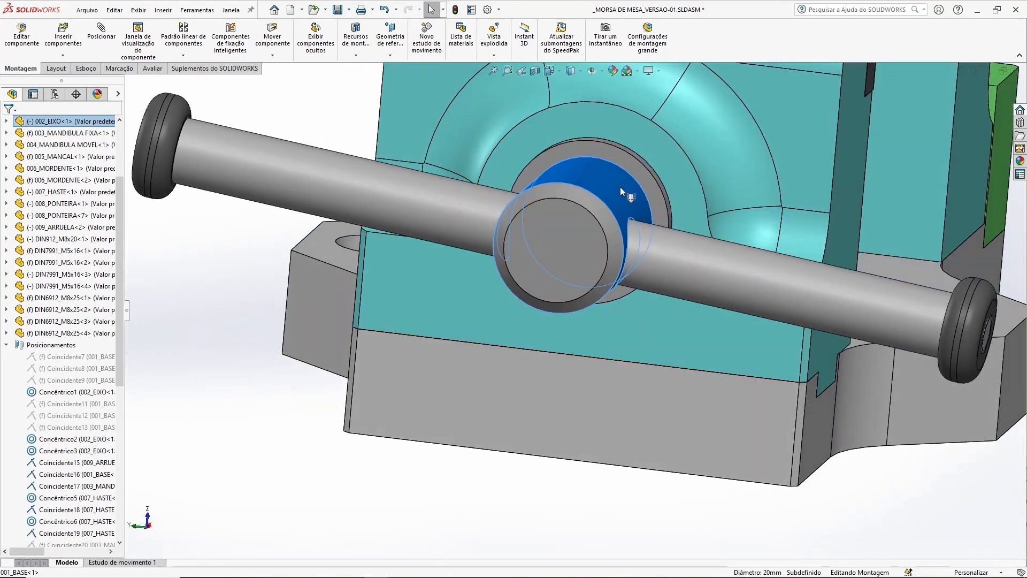
{"action": "left_click", "coordinate": [618, 184]}
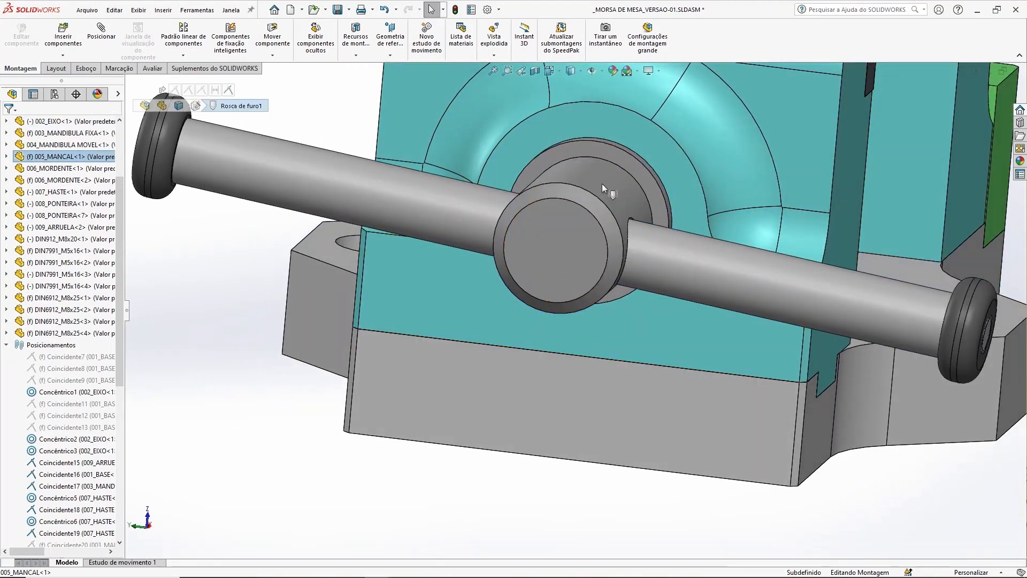
{"action": "left_click", "coordinate": [590, 198]}
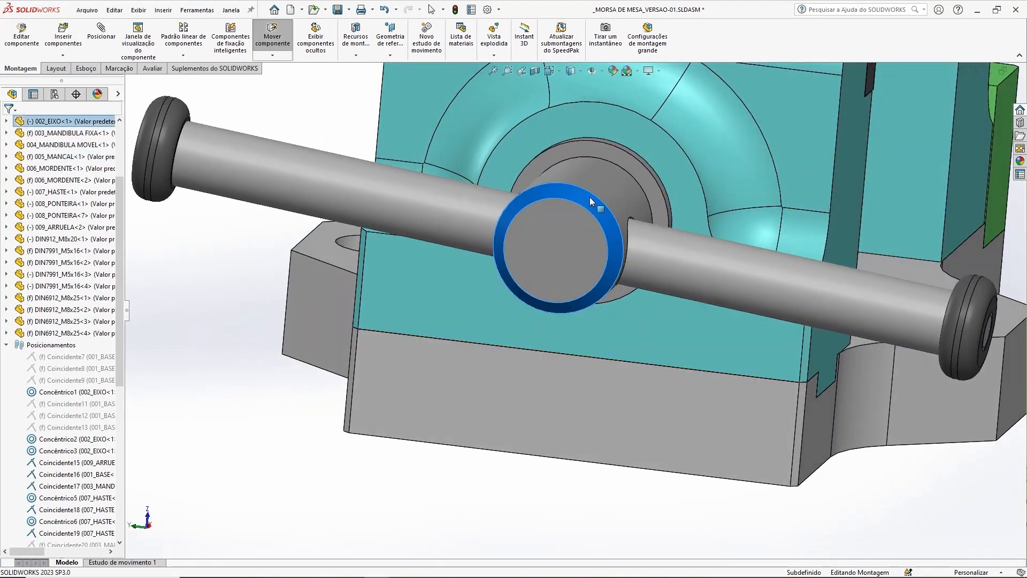
{"action": "left_click", "coordinate": [289, 96]}
Unsuppress the Parafuso1 screw mate between the spindle and the movable jaw.
{"action": "scroll", "coordinate": [53, 438], "scroll_direction": "down", "scroll_amount": 2}
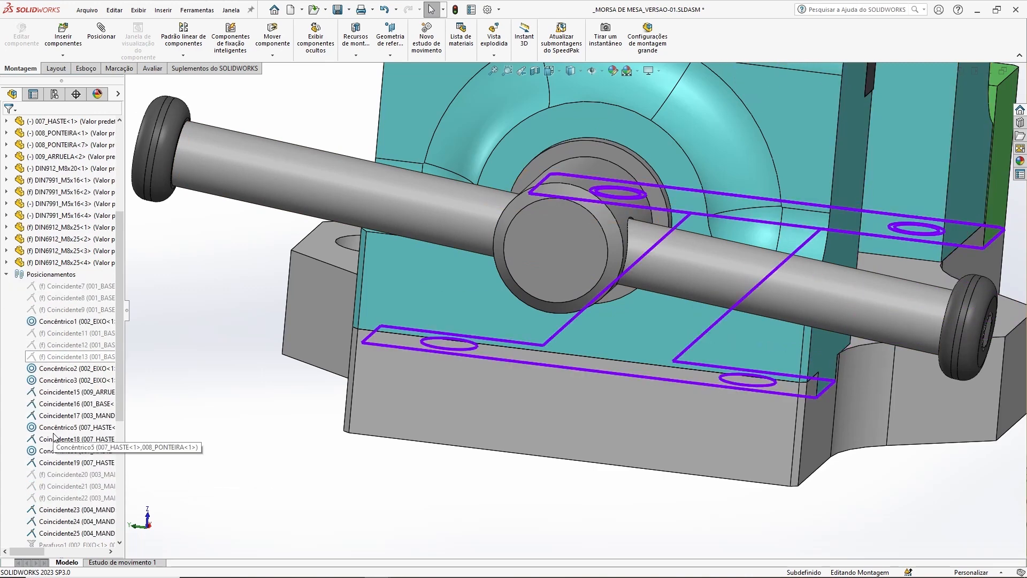
{"action": "scroll", "coordinate": [53, 437], "scroll_direction": "down", "scroll_amount": 2}
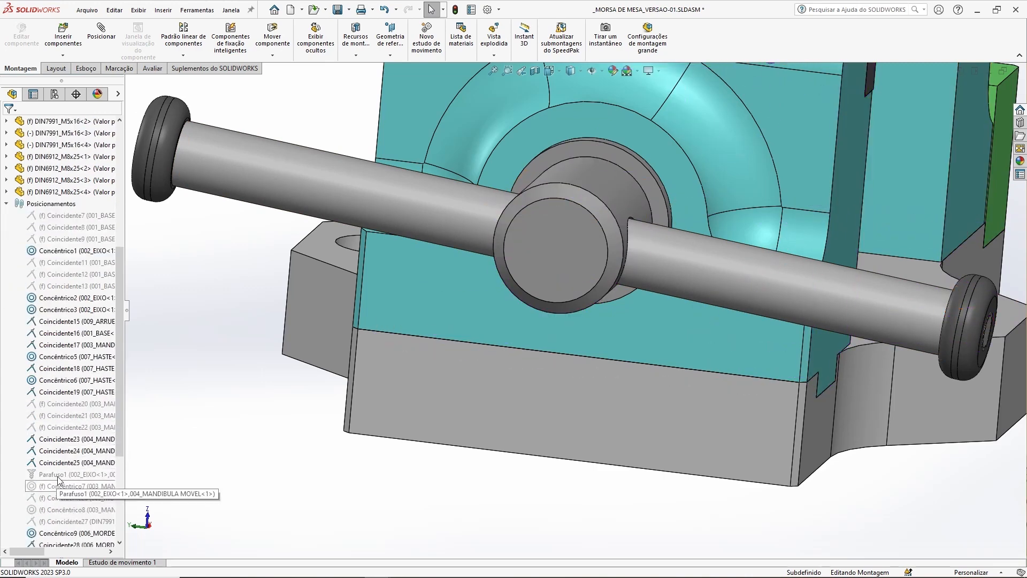
{"action": "left_click", "coordinate": [59, 477]}
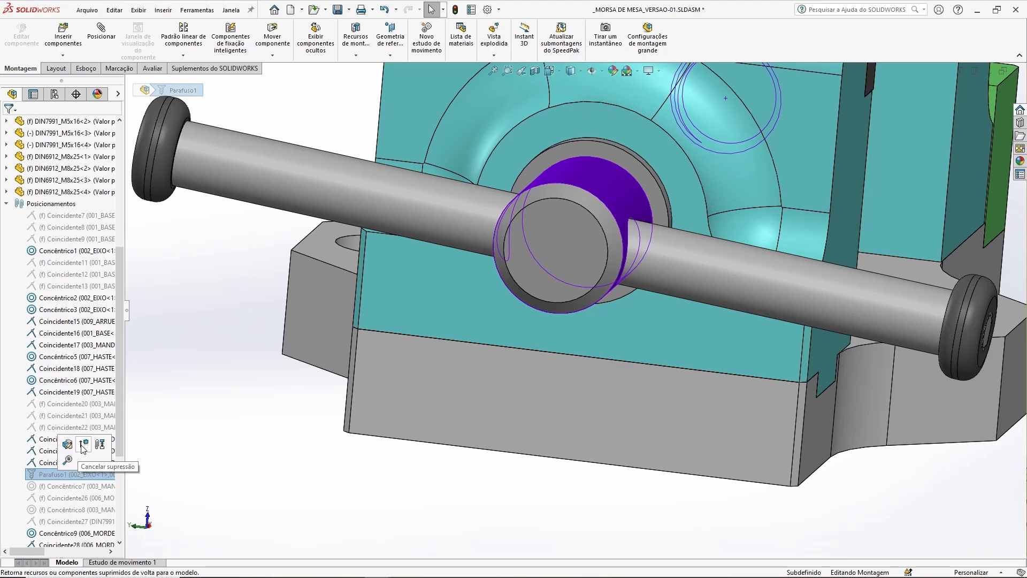
{"action": "left_click", "coordinate": [83, 448]}
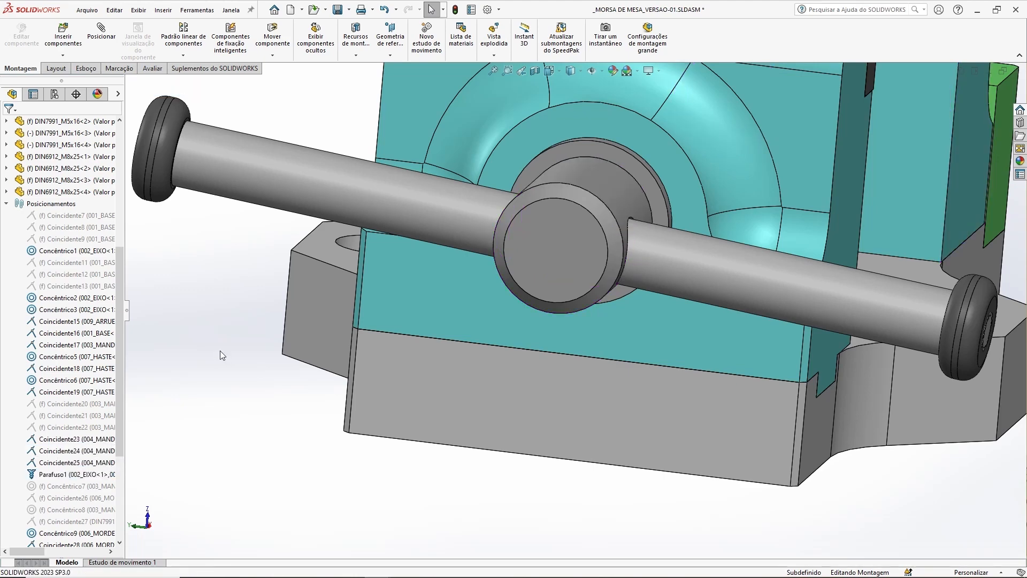
{"action": "scroll", "coordinate": [515, 279], "scroll_direction": "up", "scroll_amount": 3}
{"action": "middle_click_drag", "start_coordinate": [608, 276], "coordinate": [514, 349], "text": "ctrl"}
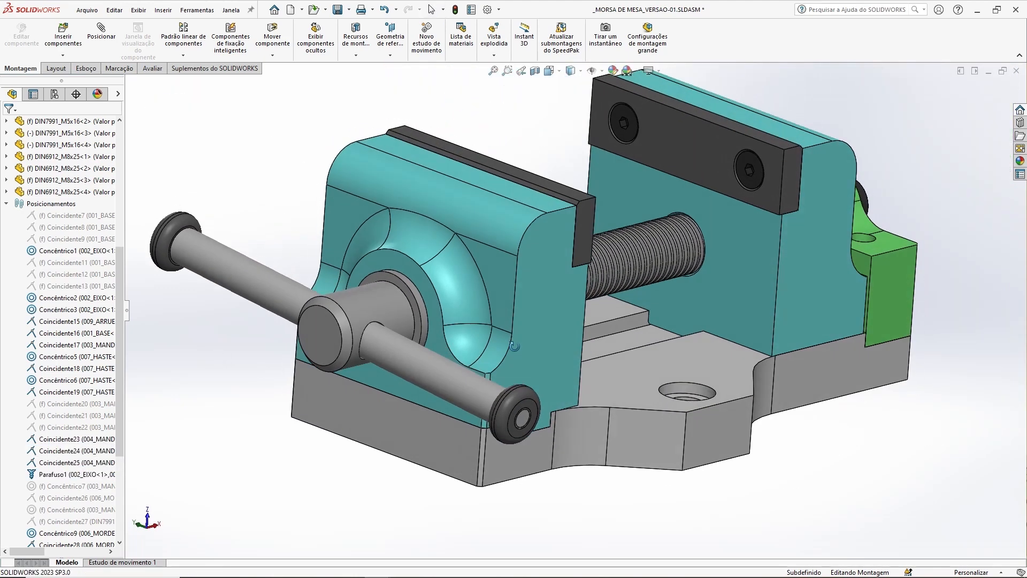
{"action": "scroll", "coordinate": [515, 348], "scroll_direction": "up", "scroll_amount": 2}
Rebuild the vise assembly, collapse its mates list, and update the MONTAGEM drawing with the handle's new position.
{"action": "left_click", "coordinate": [456, 11]}
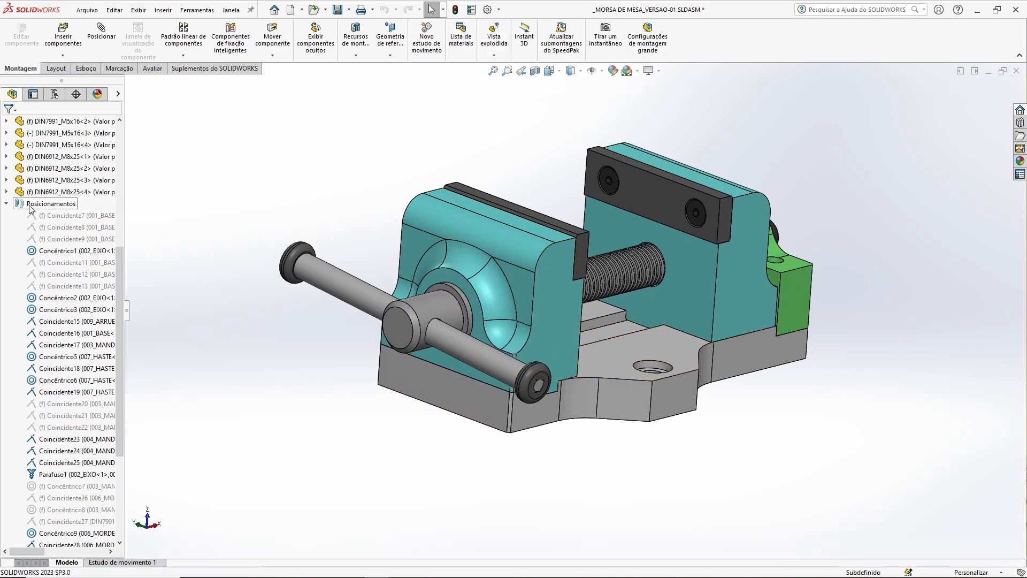
{"action": "left_click", "coordinate": [6, 204]}
{"action": "middle_click_drag", "start_coordinate": [609, 333], "coordinate": [554, 355]}
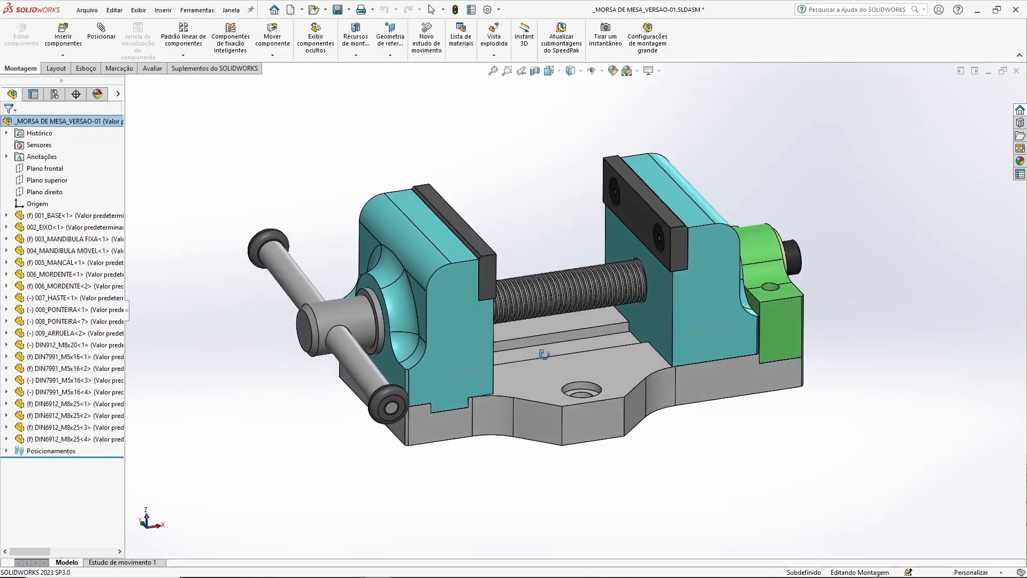
{"action": "scroll", "coordinate": [522, 160], "scroll_direction": "down", "scroll_amount": 3}
{"action": "middle_click_drag", "start_coordinate": [527, 148], "coordinate": [527, 144]}
{"action": "left_click", "coordinate": [456, 10]}
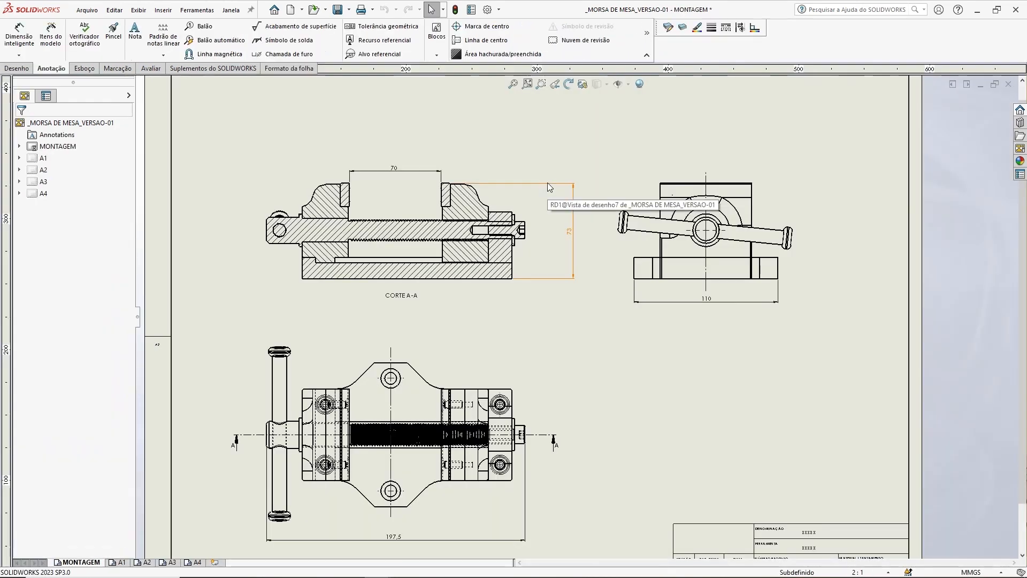
Examine the handle in the drawing's top and side views, and switch back to the vise assembly.
{"action": "scroll", "coordinate": [325, 248], "scroll_direction": "up", "scroll_amount": 2}
{"action": "mouse_move", "coordinate": [588, 374]}
{"action": "middle_mouse_down"}
{"action": "mouse_move", "coordinate": [626, 240]}
{"action": "mouse_move", "coordinate": [649, 215]}
{"action": "middle_mouse_up"}
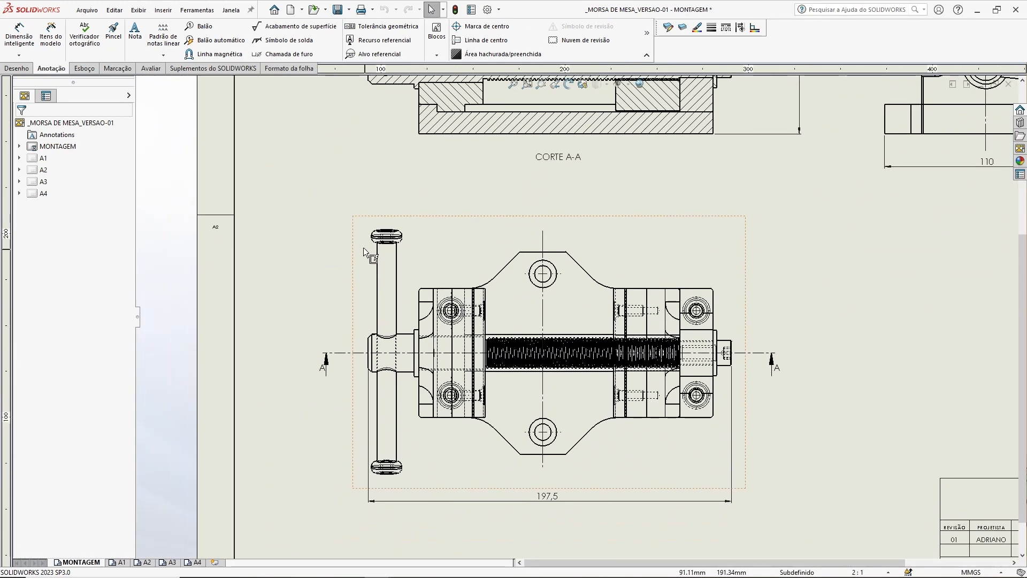
{"action": "middle_click_drag", "start_coordinate": [854, 267], "coordinate": [681, 366]}
{"action": "middle_click_drag", "start_coordinate": [870, 106], "coordinate": [658, 223]}
{"action": "scroll", "coordinate": [660, 228], "scroll_direction": "up", "scroll_amount": 2}
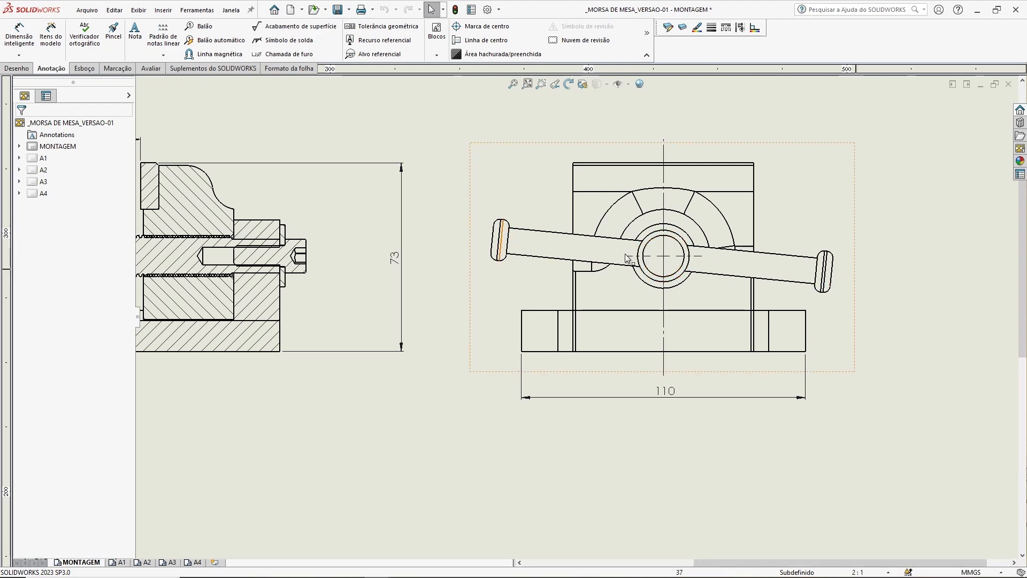
{"action": "scroll", "coordinate": [486, 426], "scroll_direction": "down", "scroll_amount": 4}
{"action": "middle_click_drag", "start_coordinate": [522, 383], "coordinate": [559, 328]}
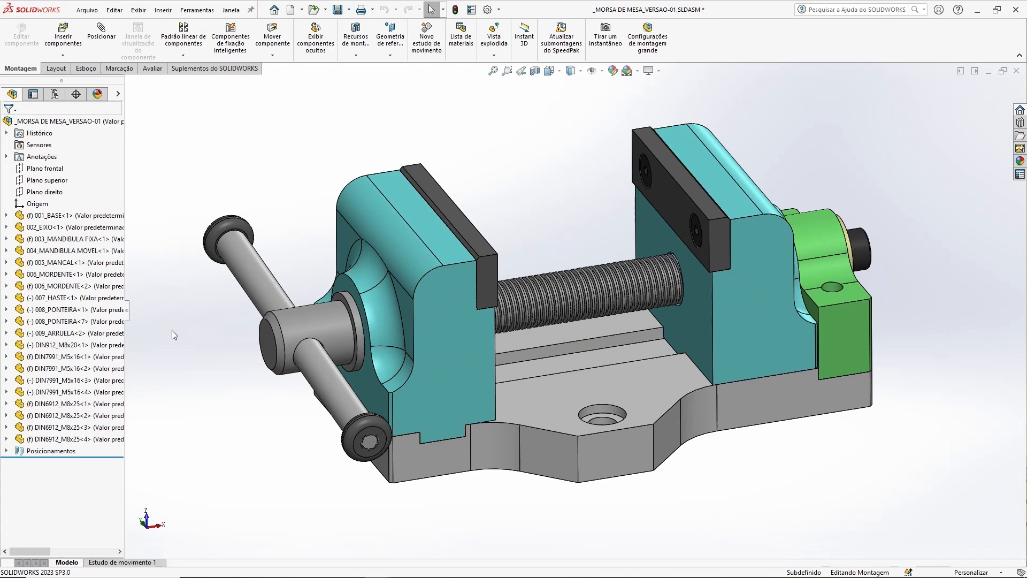
Fix all components of the vise assembly in place, from 001_BASE through the last DIN6912_M8x25 screw.
{"action": "left_click", "coordinate": [59, 216]}
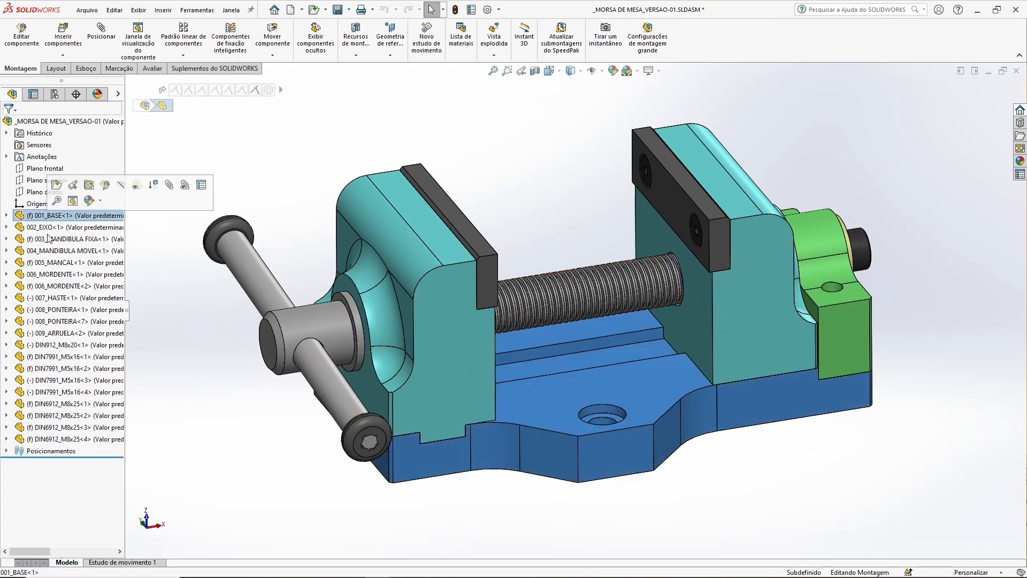
{"action": "left_click", "coordinate": [54, 442], "text": "shift"}
{"action": "right_click", "coordinate": [47, 363]}
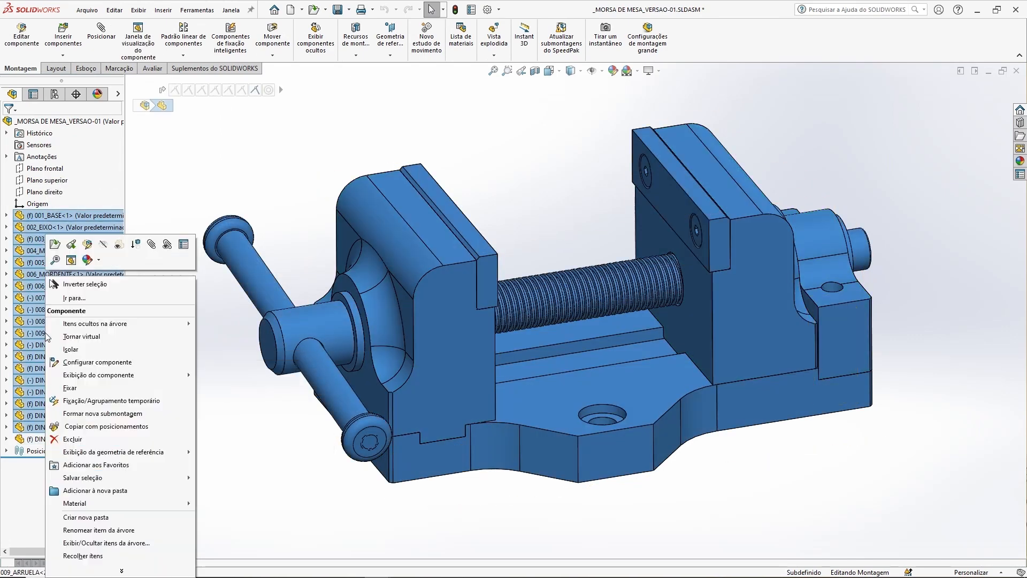
{"action": "left_click", "coordinate": [71, 387]}
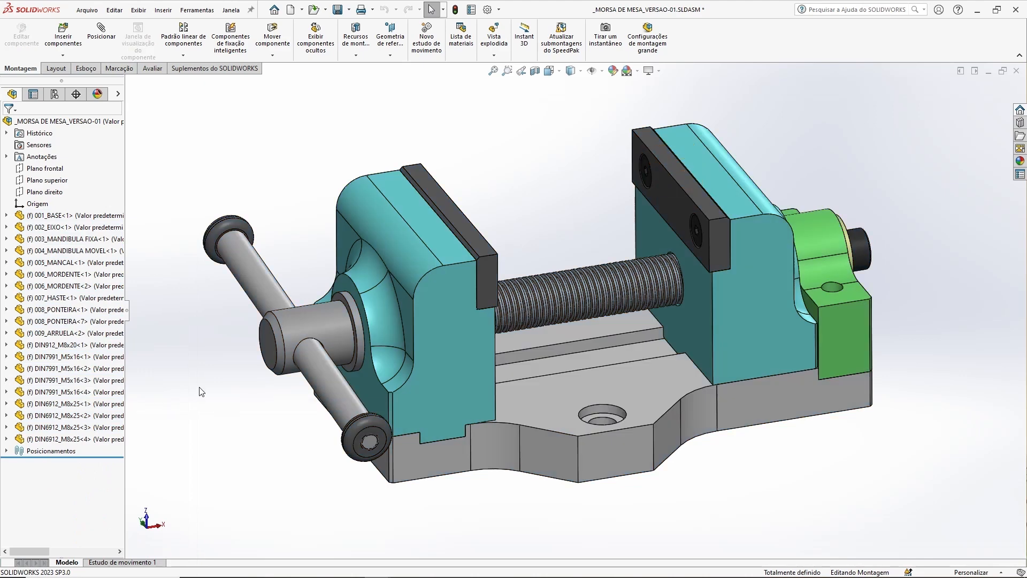
Save the vise assembly and rotate the unfixed spindle slightly to adjust the handle's angle.
{"action": "left_click", "coordinate": [338, 9]}
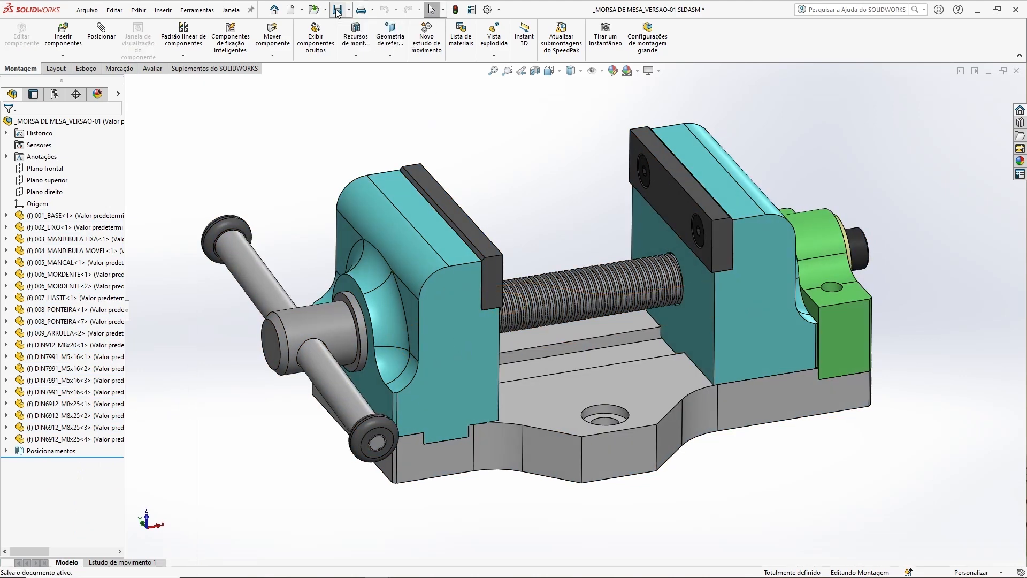
{"action": "left_click", "coordinate": [1017, 72]}
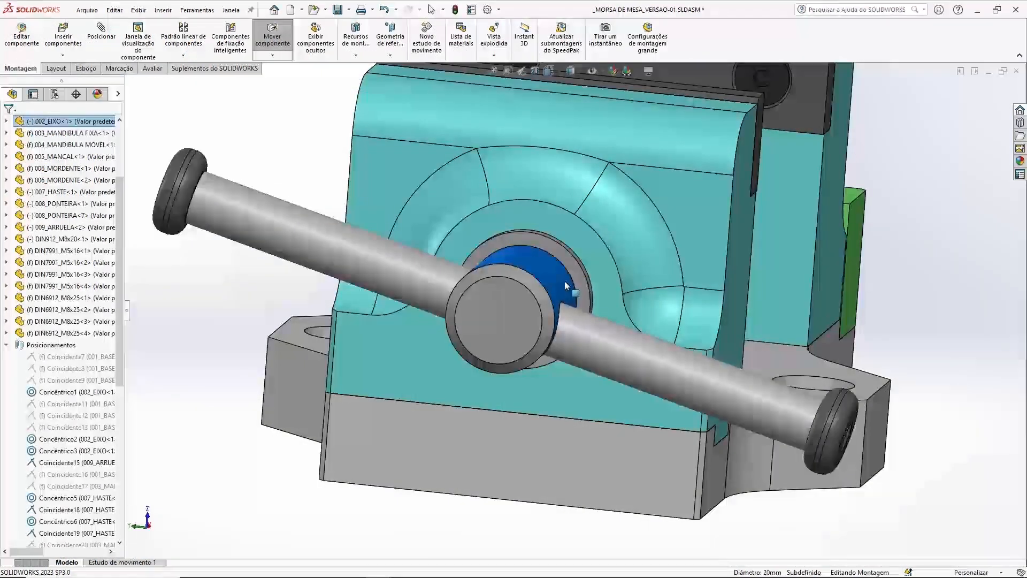
{"action": "left_click_drag", "start_coordinate": [563, 281], "coordinate": [562, 287]}
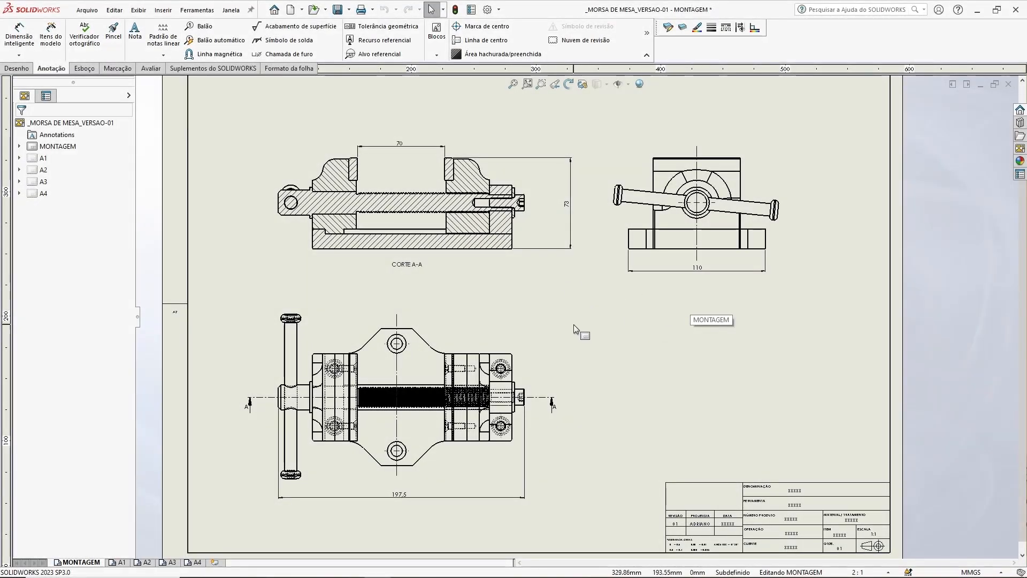
Save the drawing in the Morsa de mesa folder as DETALHAMENTO_MORSA DE MESA_VERSAO-01.SLDDRW.
{"action": "left_click", "coordinate": [95, 11]}
{"action": "left_click", "coordinate": [98, 99]}
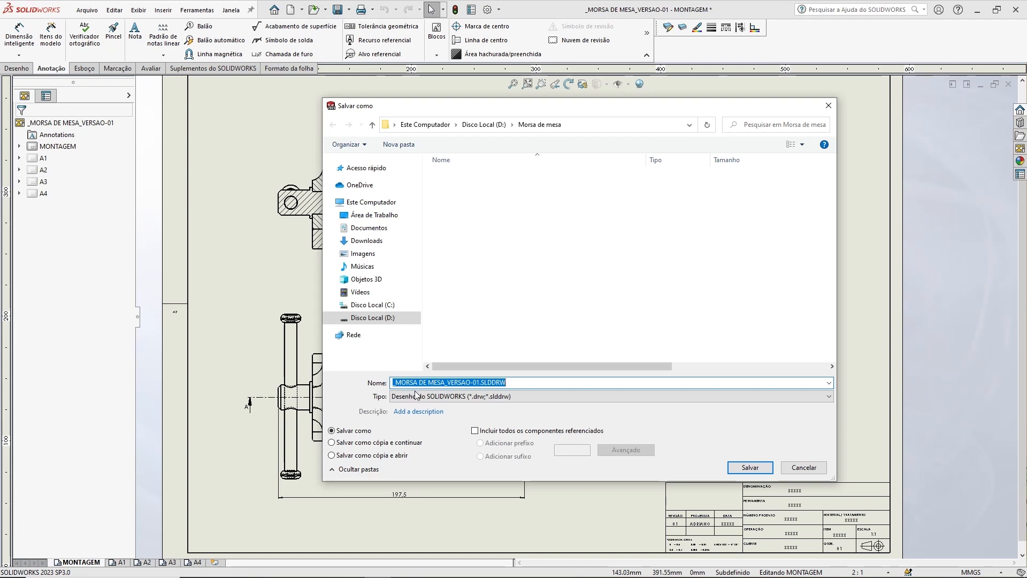
{"action": "left_click", "coordinate": [394, 382]}
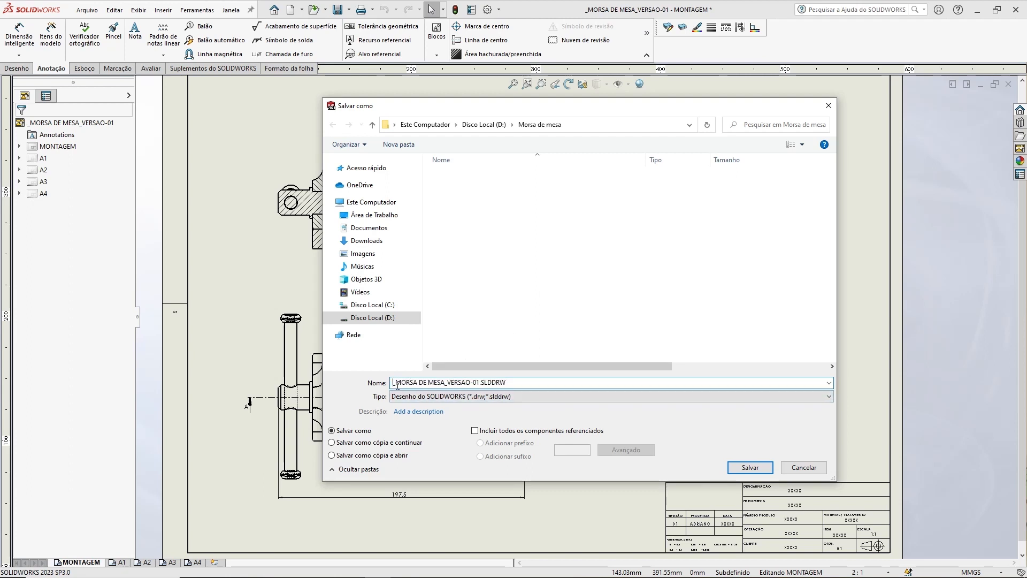
{"action": "type", "text": "DETA"}
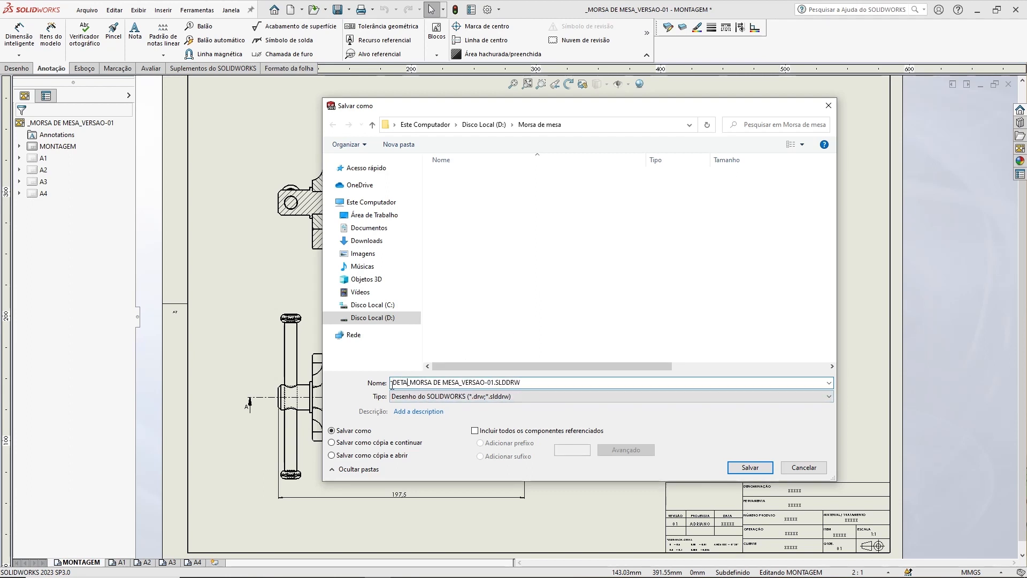
{"action": "type", "text": "LHAMENTO"}
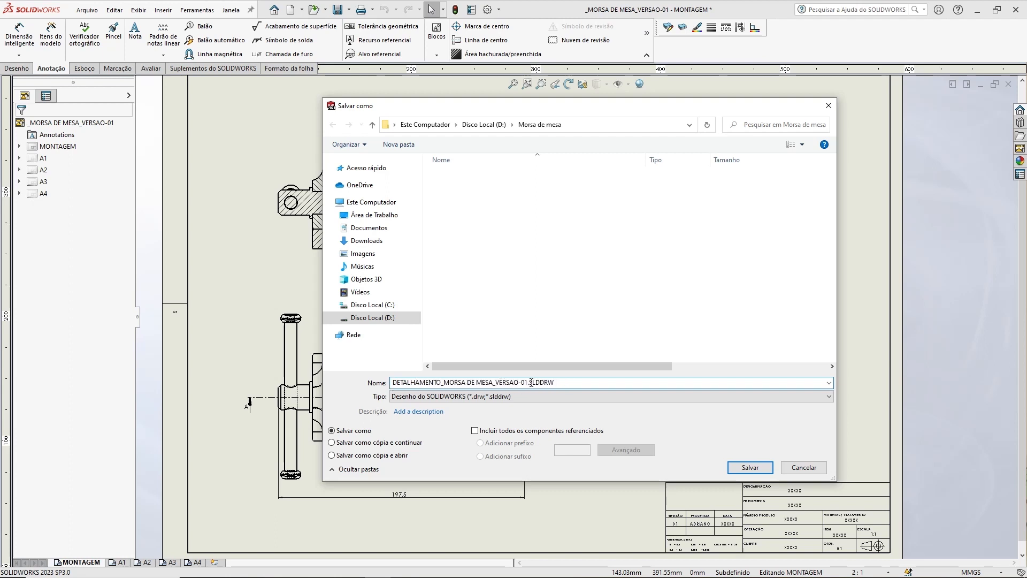
{"action": "left_click", "coordinate": [754, 468]}
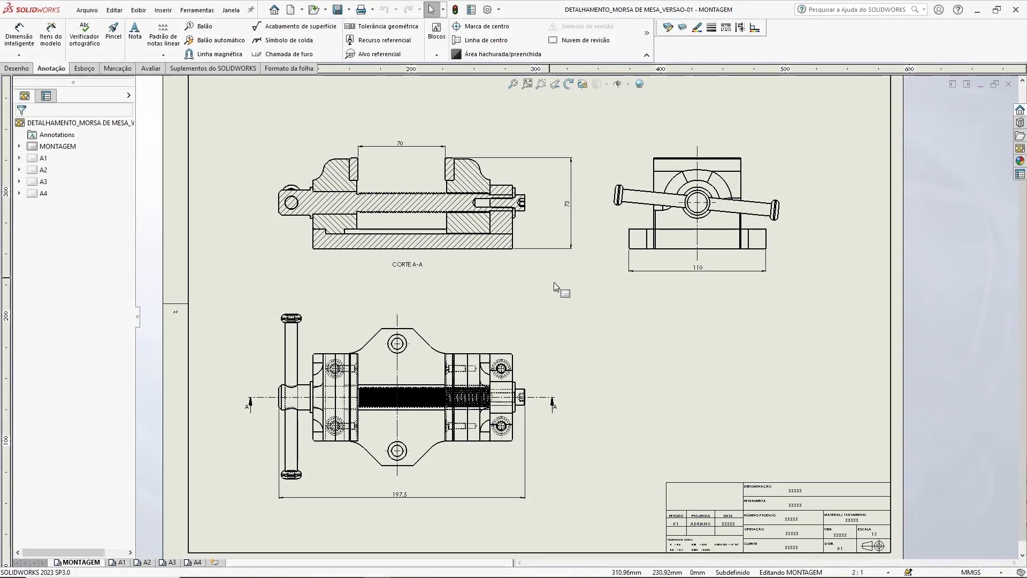
Set the display style of the vise's side view, showing the handle, to hidden lines visible.
{"action": "scroll", "coordinate": [554, 282], "scroll_direction": "down", "scroll_amount": 5}
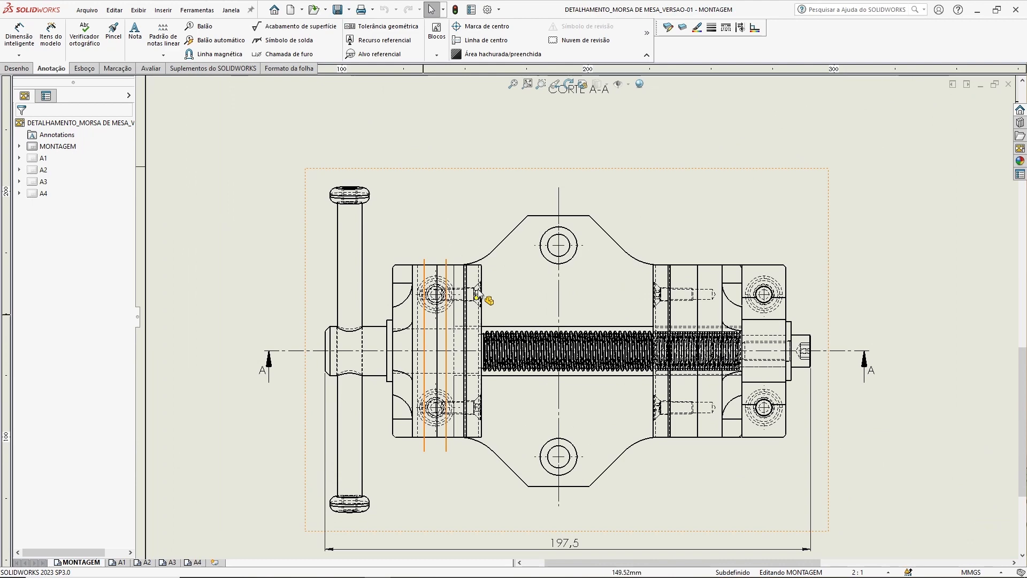
{"action": "scroll", "coordinate": [478, 294], "scroll_direction": "down", "scroll_amount": 1}
{"action": "middle_click_drag", "start_coordinate": [845, 164], "coordinate": [552, 375]}
{"action": "middle_click_drag", "start_coordinate": [873, 230], "coordinate": [645, 363]}
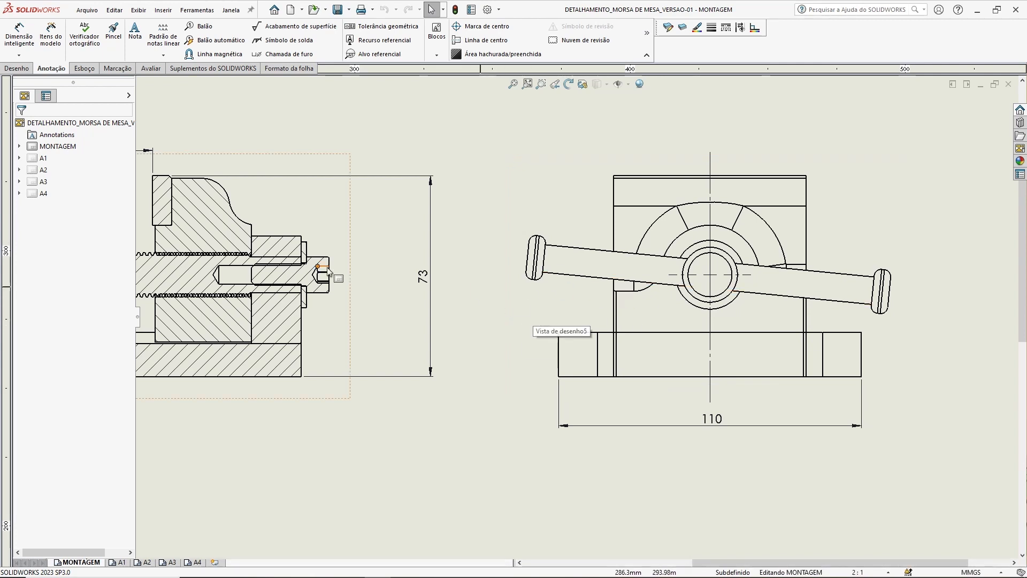
{"action": "middle_click_drag", "start_coordinate": [369, 308], "coordinate": [700, 307]}
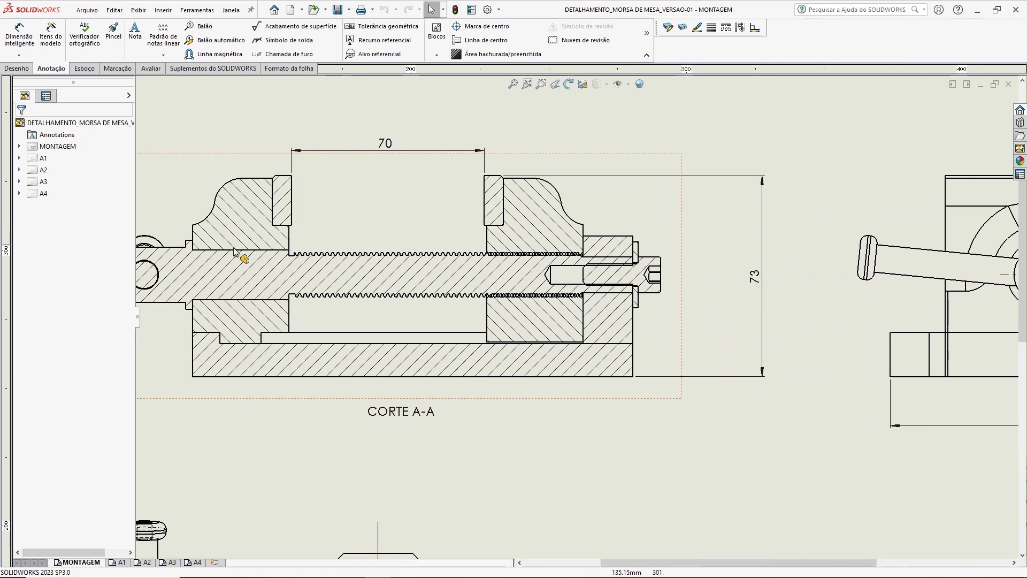
{"action": "middle_click_drag", "start_coordinate": [542, 423], "coordinate": [563, 429]}
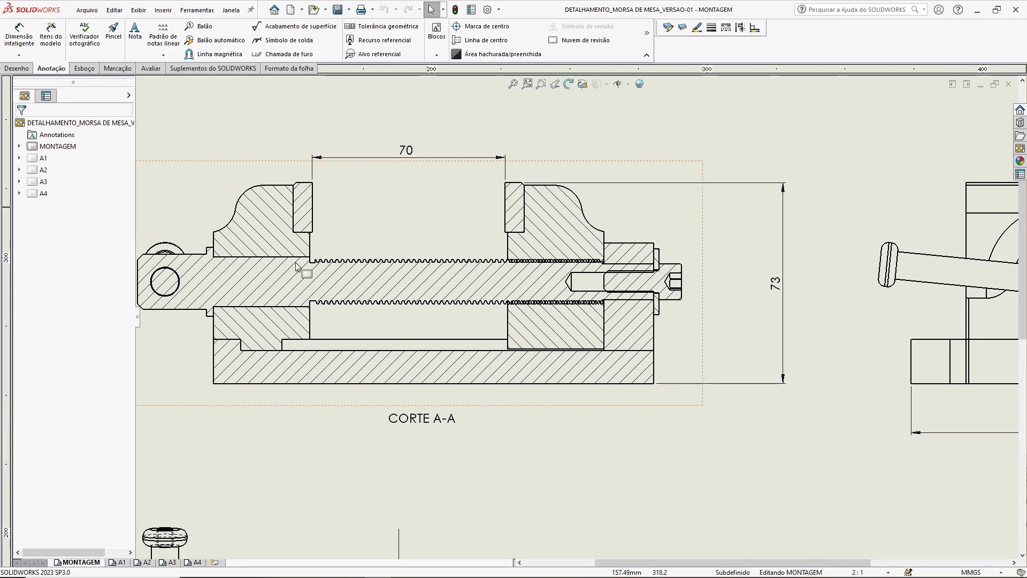
{"action": "middle_click_drag", "start_coordinate": [797, 441], "coordinate": [345, 453]}
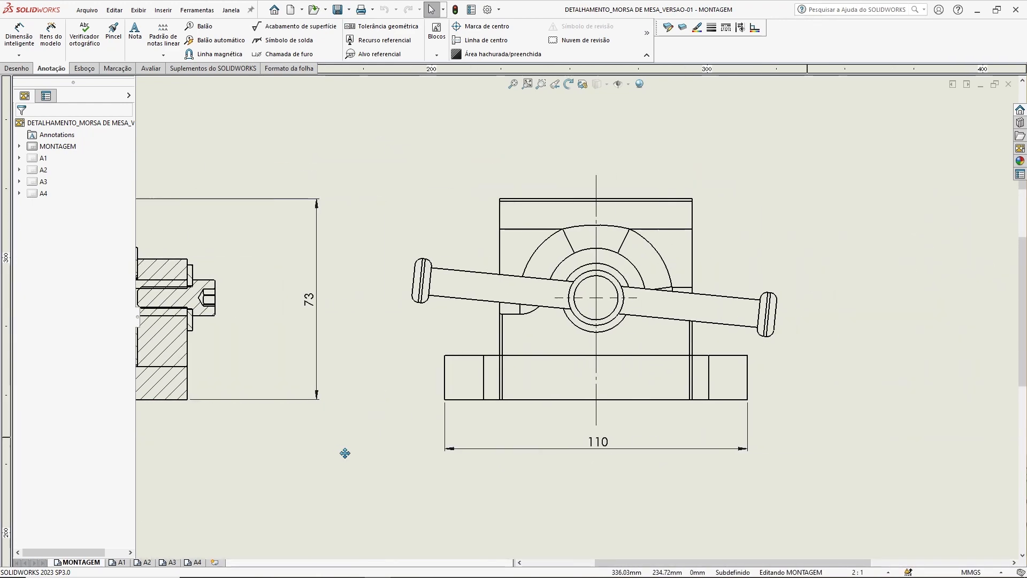
{"action": "left_click", "coordinate": [447, 223]}
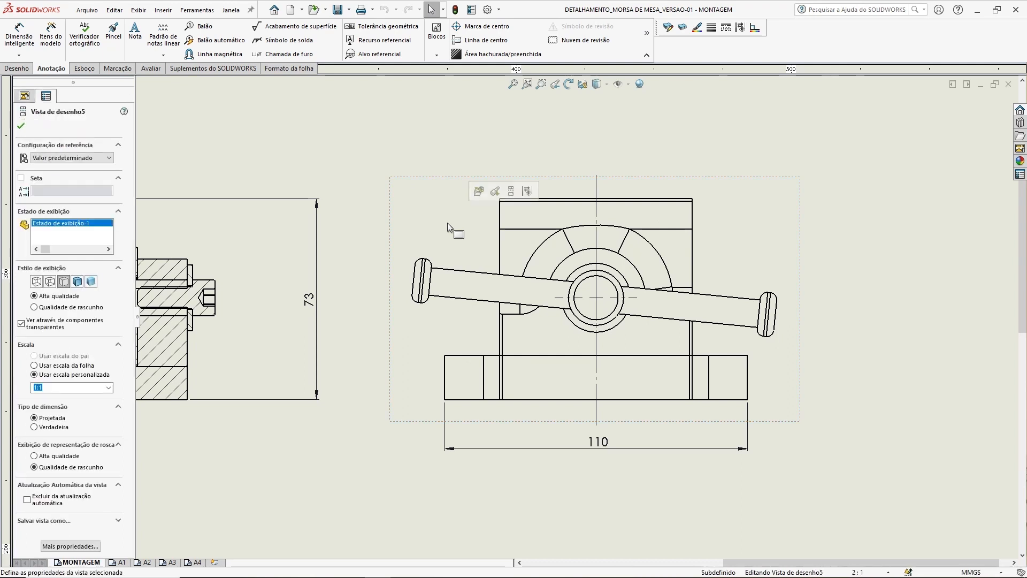
{"action": "left_click", "coordinate": [50, 282]}
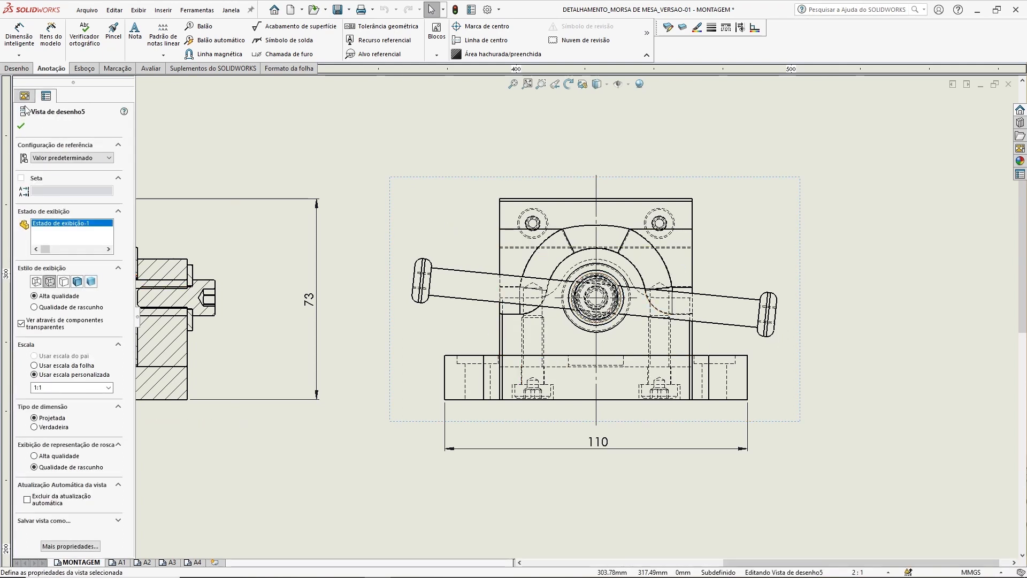
{"action": "left_click", "coordinate": [20, 127]}
Examine the hidden screws and bores in the vise's side view on the MONTAGEM sheet.
{"action": "scroll", "coordinate": [627, 274], "scroll_direction": "down", "scroll_amount": 1}
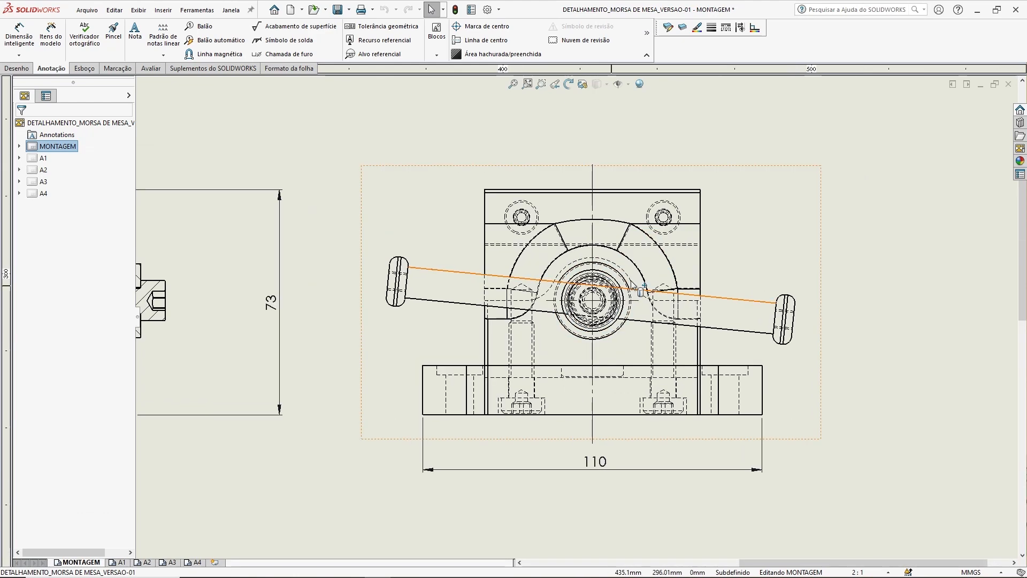
{"action": "scroll", "coordinate": [458, 286], "scroll_direction": "down", "scroll_amount": 2}
{"action": "left_click", "coordinate": [840, 287]}
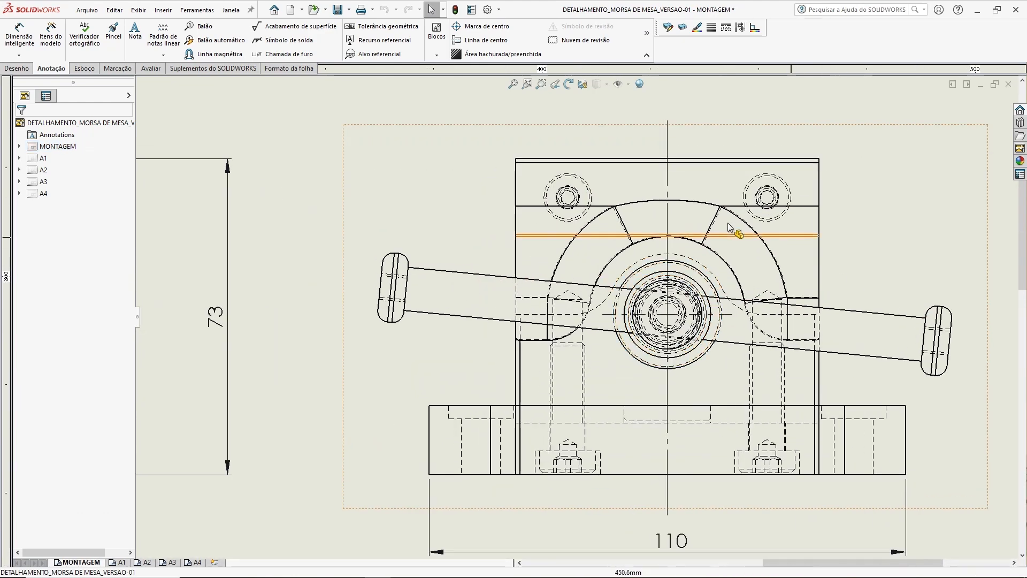
{"action": "scroll", "coordinate": [615, 348], "scroll_direction": "up", "scroll_amount": 4}
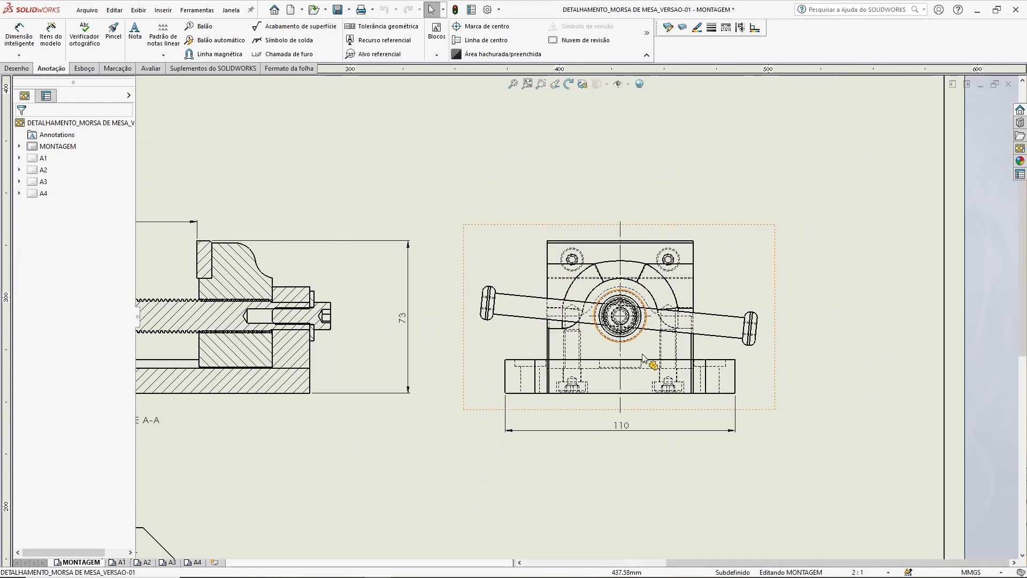
{"action": "scroll", "coordinate": [757, 482], "scroll_direction": "up", "scroll_amount": 2}
{"action": "mouse_move", "coordinate": [753, 480]}
{"action": "middle_mouse_down", "text": "ctrl"}
{"action": "mouse_move", "coordinate": [770, 372]}
{"action": "mouse_move", "coordinate": [783, 360]}
{"action": "middle_mouse_up", "text": "ctrl"}
{"action": "left_click", "coordinate": [714, 294]}
Add the note "ABERTURA TOTAL" above the jaw-opening dimension of section view A-A.
{"action": "scroll", "coordinate": [436, 156], "scroll_direction": "down", "scroll_amount": 2}
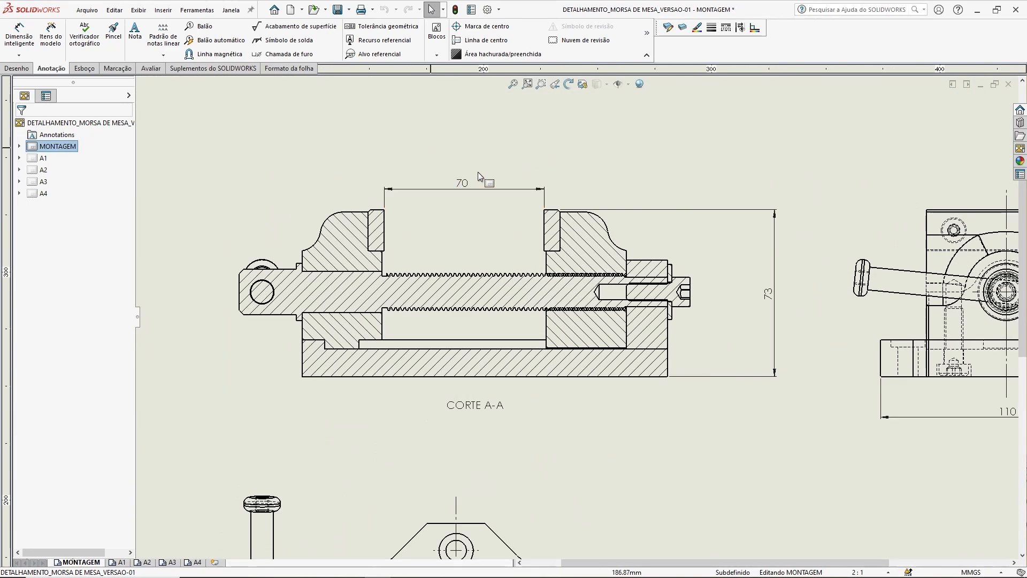
{"action": "scroll", "coordinate": [455, 153], "scroll_direction": "down", "scroll_amount": 2}
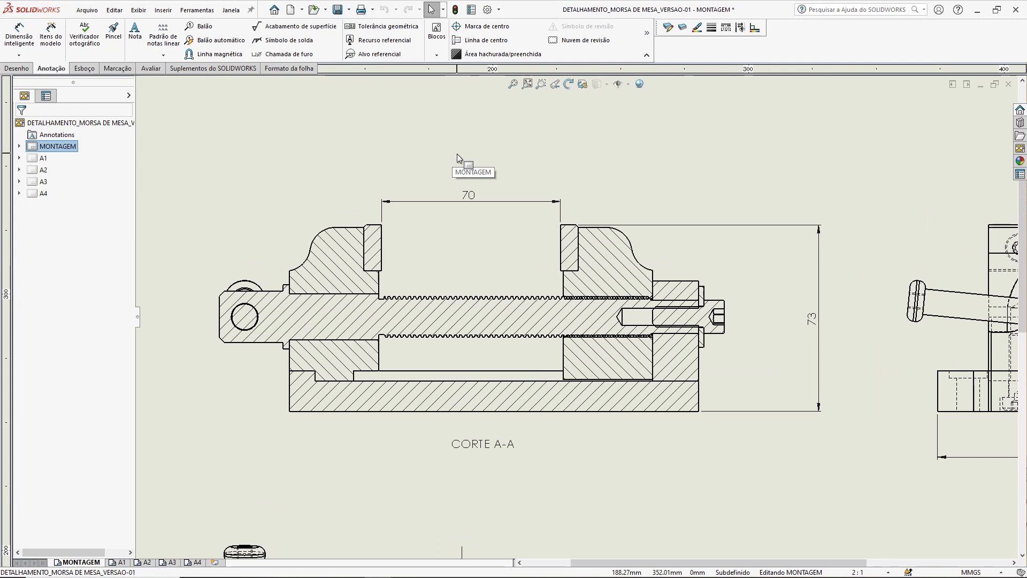
{"action": "middle_click_drag", "start_coordinate": [371, 134], "coordinate": [382, 157], "text": "ctrl"}
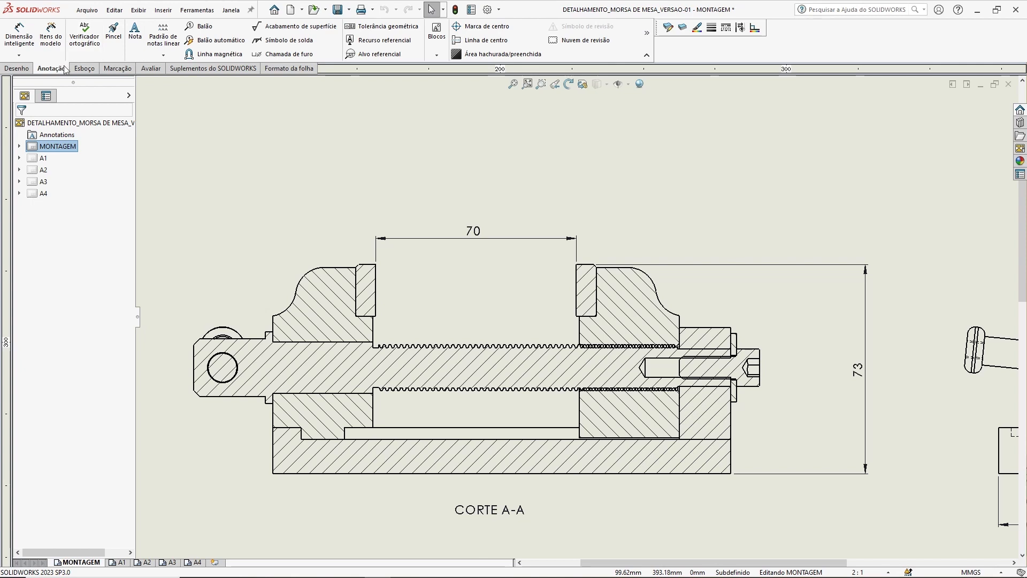
{"action": "left_click", "coordinate": [133, 36]}
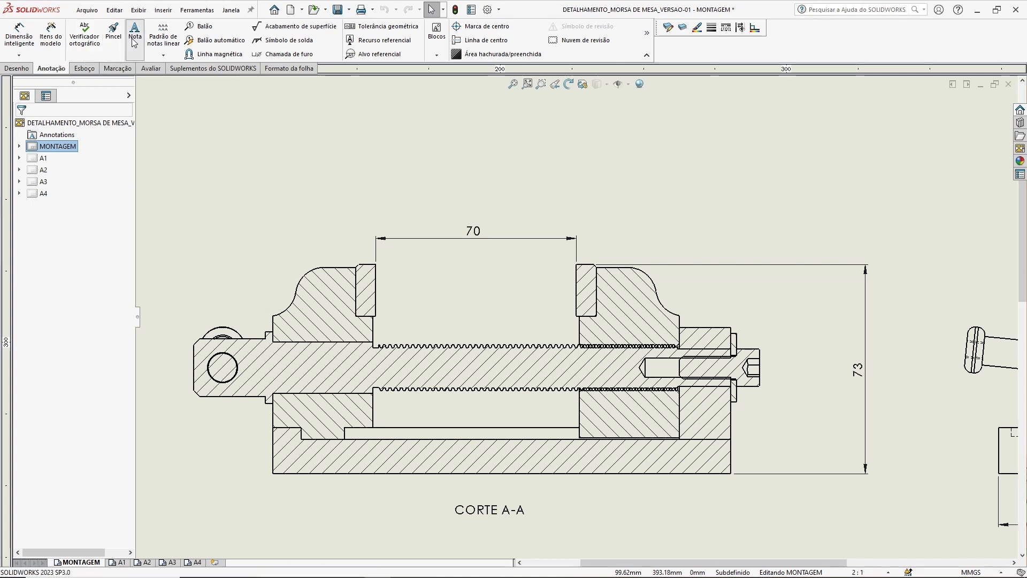
{"action": "left_click", "coordinate": [425, 180]}
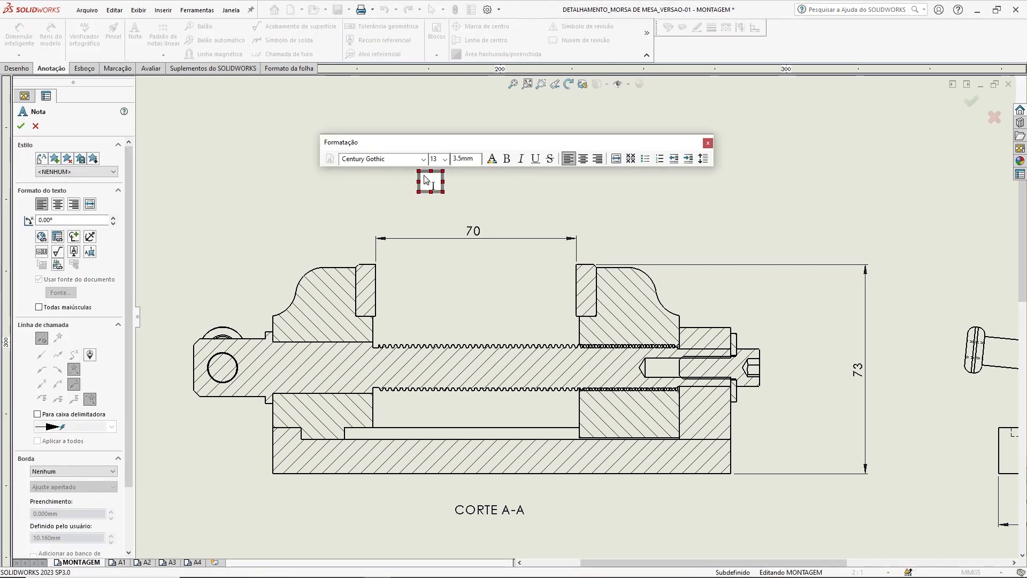
{"action": "type", "text": "ABER"}
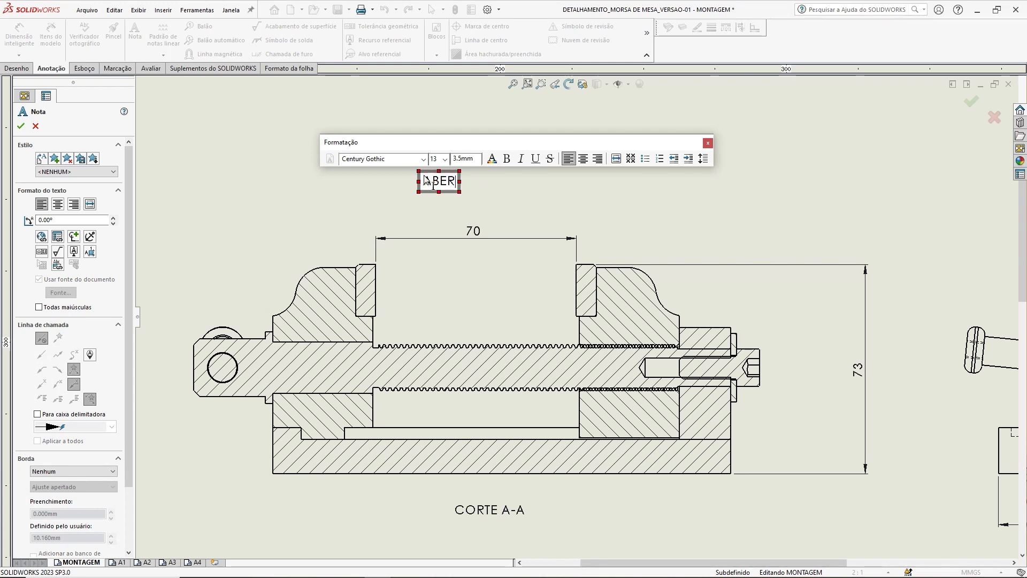
{"action": "type", "text": "TURA RTOTAL"}
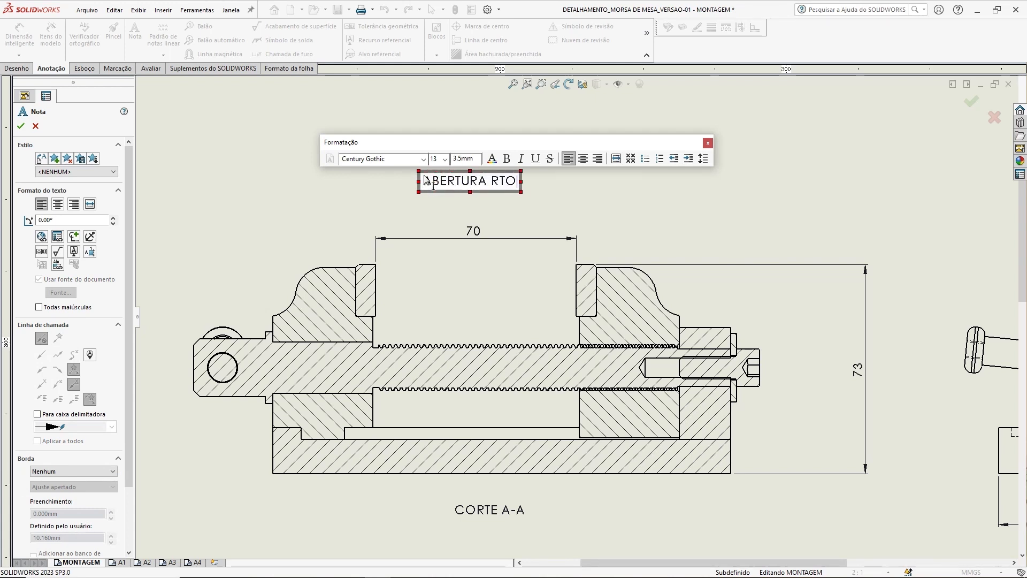
{"action": "left_click", "coordinate": [498, 181]}
{"action": "key", "text": "BackSpace"}
Set the text height of the ABERTURA TOTAL note to 2.5 mm and finish the note.
{"action": "left_click_drag", "start_coordinate": [430, 183], "coordinate": [535, 183]}
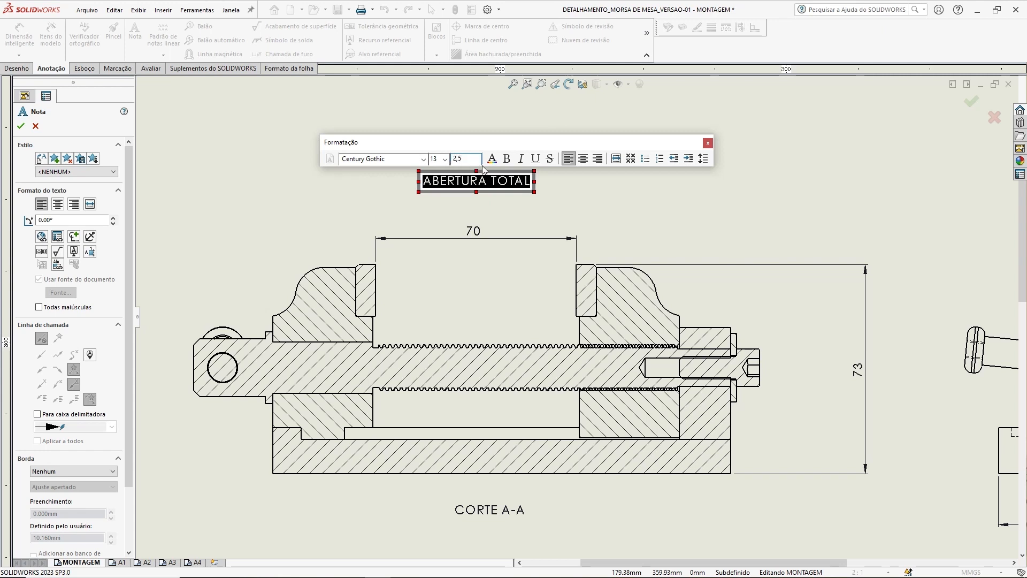
{"action": "key", "text": "Return"}
{"action": "left_click", "coordinate": [525, 194]}
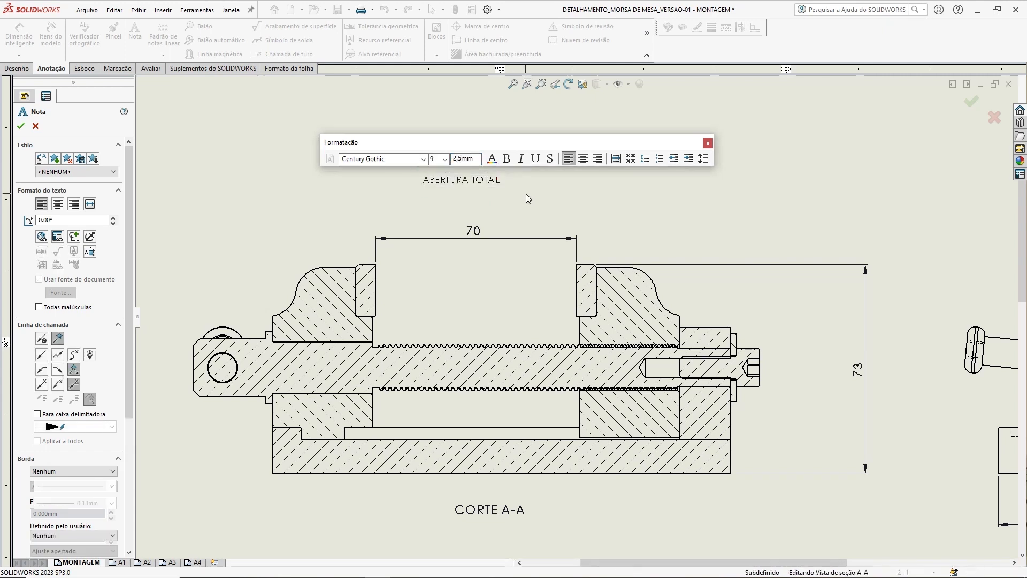
{"action": "key", "text": "Escape"}
Move the ABERTURA TOTAL note directly beneath the jaw-opening dimension line, centred below its value.
{"action": "scroll", "coordinate": [481, 210], "scroll_direction": "down", "scroll_amount": 2}
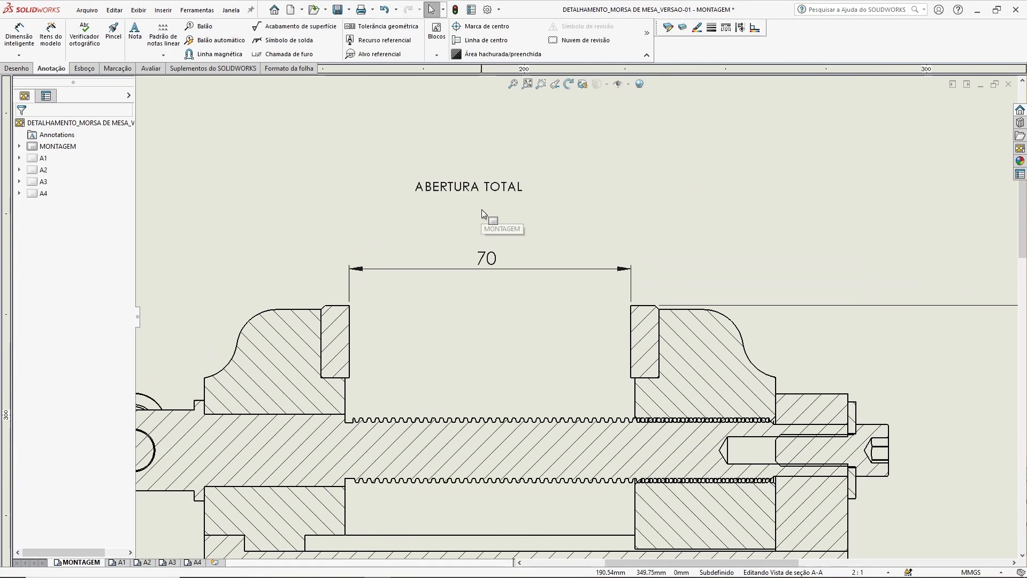
{"action": "left_click_drag", "start_coordinate": [487, 193], "coordinate": [502, 281]}
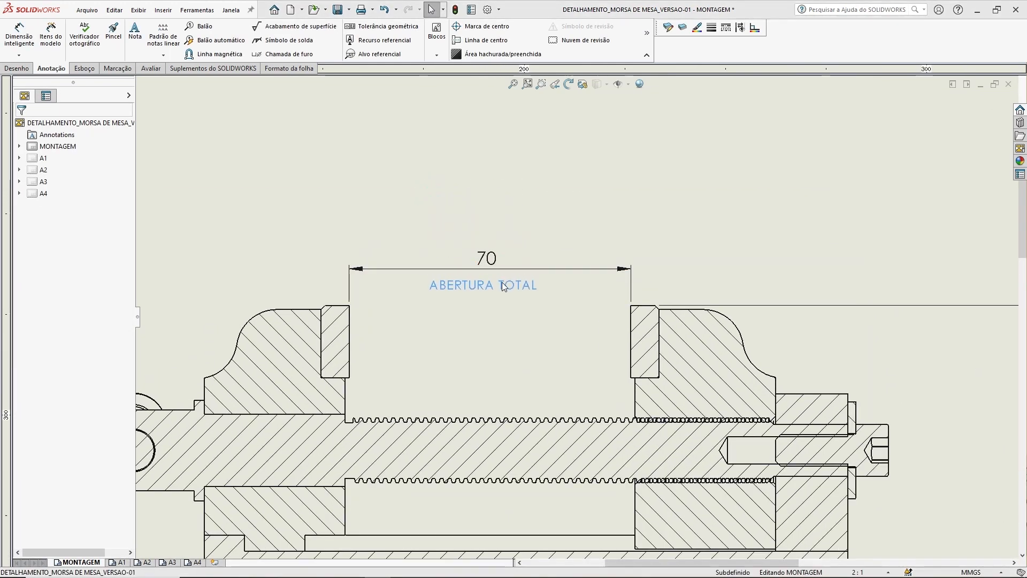
{"action": "left_click", "coordinate": [505, 248]}
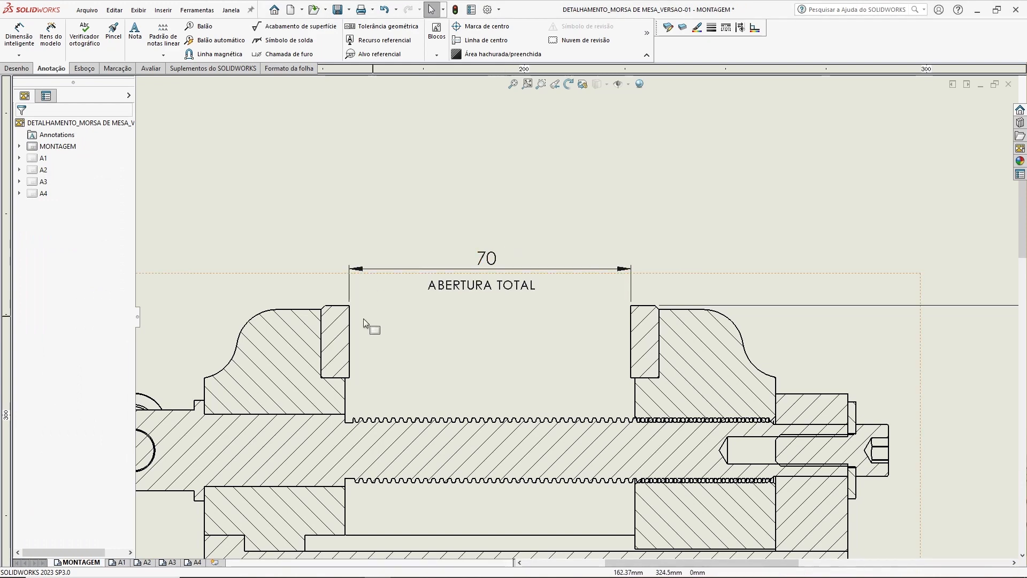
Add the note "PLANTA GERAL" beneath the vise's plan view, above the overall length dimension.
{"action": "scroll", "coordinate": [586, 374], "scroll_direction": "up", "scroll_amount": 3}
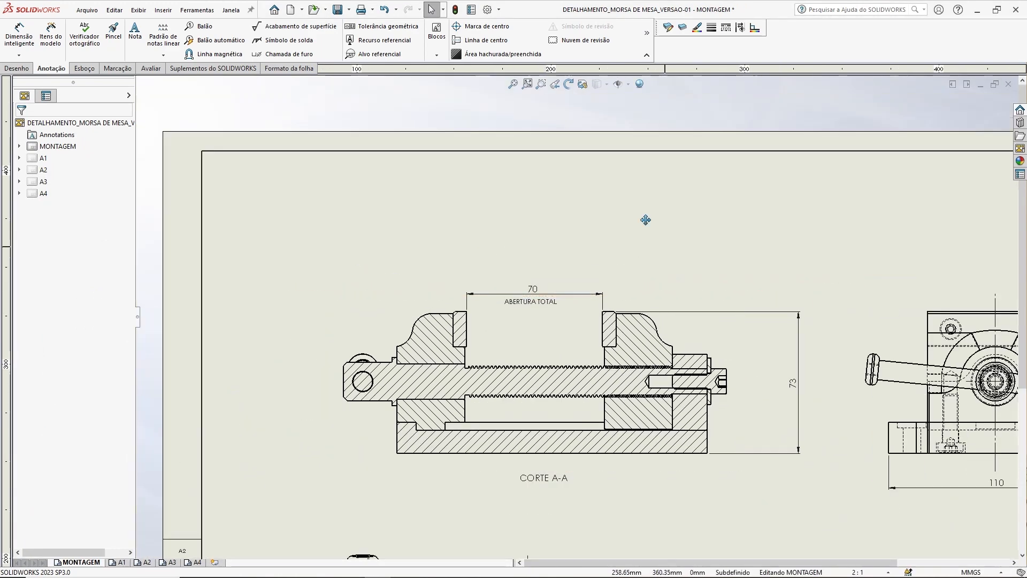
{"action": "scroll", "coordinate": [527, 207], "scroll_direction": "down", "scroll_amount": 2}
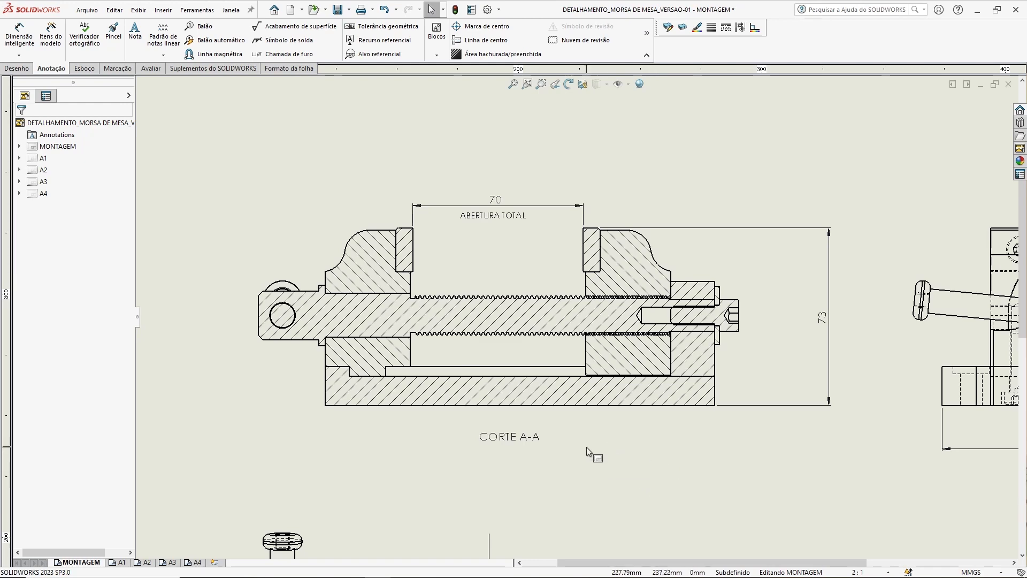
{"action": "middle_click_drag", "start_coordinate": [602, 481], "coordinate": [564, 242]}
{"action": "middle_click_drag", "start_coordinate": [554, 357], "coordinate": [569, 185]}
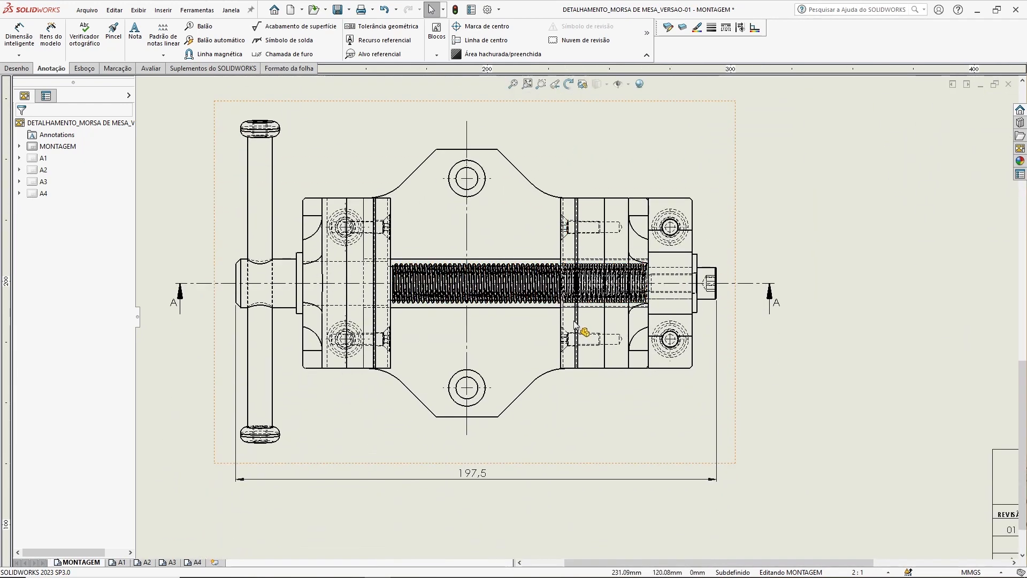
{"action": "middle_click_drag", "start_coordinate": [573, 320], "coordinate": [612, 296]}
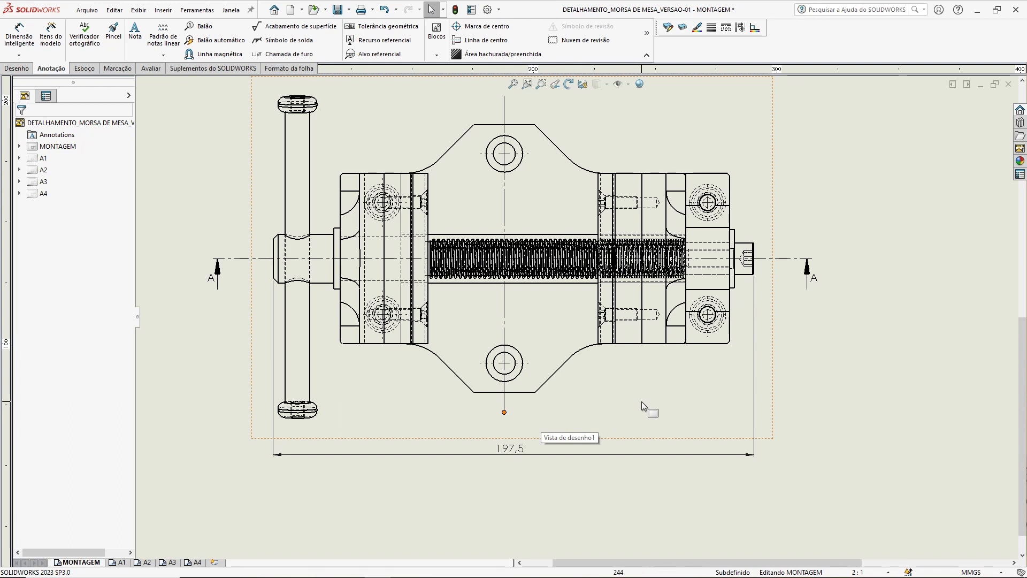
{"action": "middle_click_drag", "start_coordinate": [644, 387], "coordinate": [646, 394]}
{"action": "left_click", "coordinate": [134, 32]}
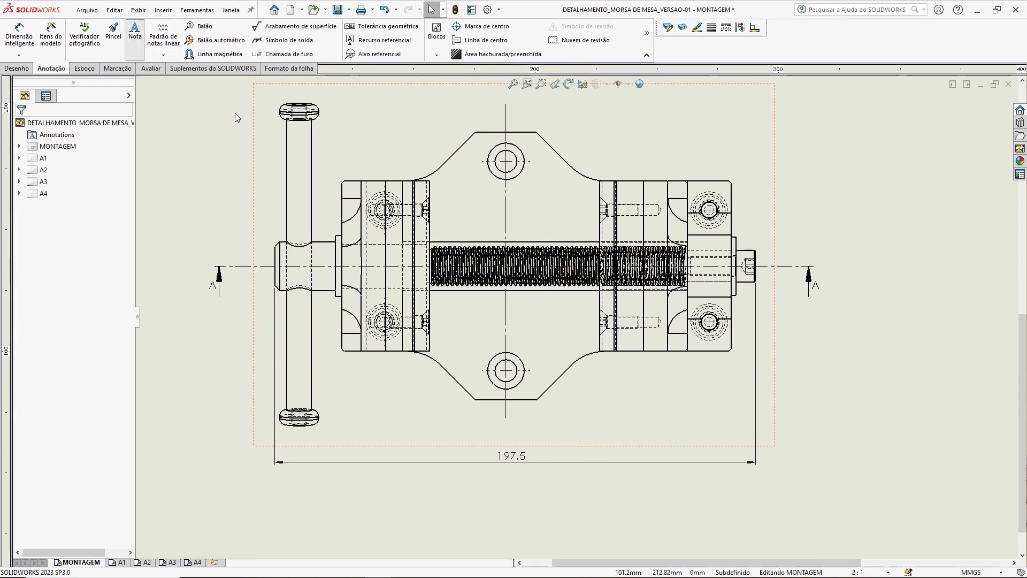
{"action": "left_click", "coordinate": [467, 433]}
{"action": "type", "text": "PLANTA GERAL"}
{"action": "left_click", "coordinate": [546, 512]}
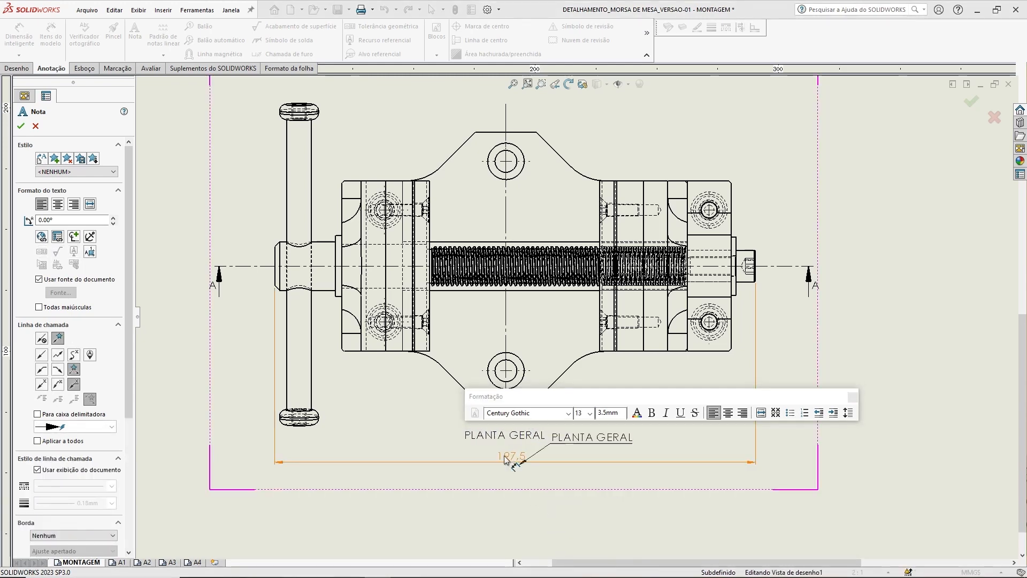
{"action": "key", "text": "Escape"}
Centre the PLANTA GERAL note between the plan view and its overall length dimension.
{"action": "scroll", "coordinate": [541, 466], "scroll_direction": "up", "scroll_amount": 3}
{"action": "left_click_drag", "start_coordinate": [545, 400], "coordinate": [545, 404]}
{"action": "left_click_drag", "start_coordinate": [526, 439], "coordinate": [525, 452]}
{"action": "left_click", "coordinate": [651, 486]}
{"action": "scroll", "coordinate": [645, 439], "scroll_direction": "down", "scroll_amount": 3}
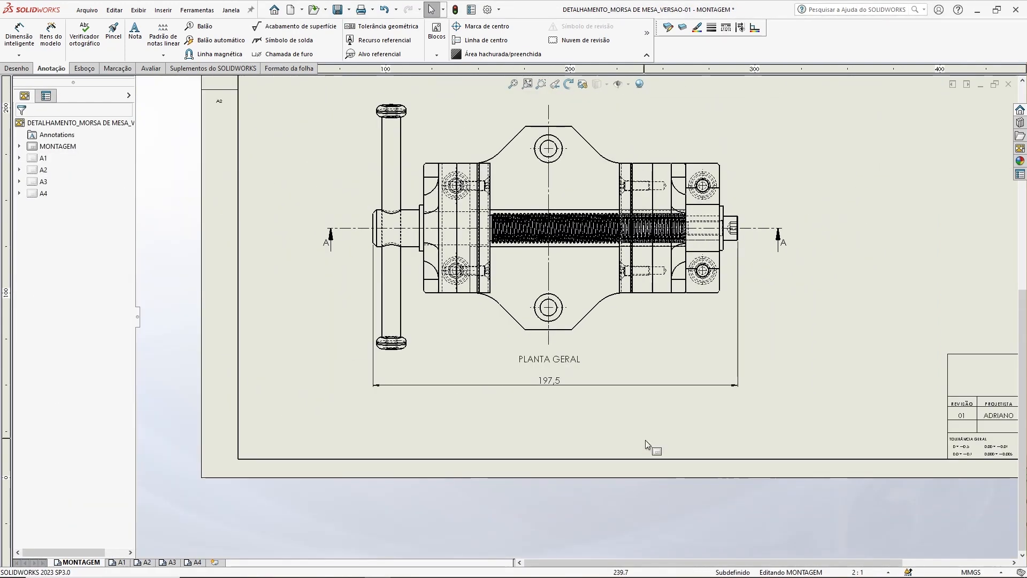
Examine the spindle's thread engagement, jaws and end screw in section view A-A, and the overall sheet layout.
{"action": "scroll", "coordinate": [645, 440], "scroll_direction": "down", "scroll_amount": 3}
{"action": "scroll", "coordinate": [583, 278], "scroll_direction": "up", "scroll_amount": 6}
{"action": "scroll", "coordinate": [581, 285], "scroll_direction": "up", "scroll_amount": 5}
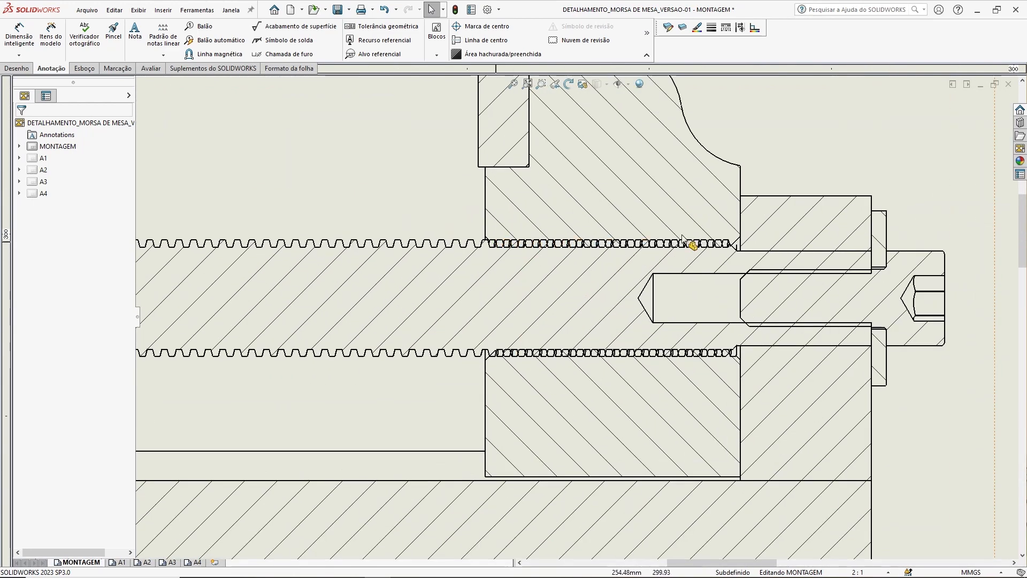
{"action": "scroll", "coordinate": [521, 215], "scroll_direction": "up", "scroll_amount": 2}
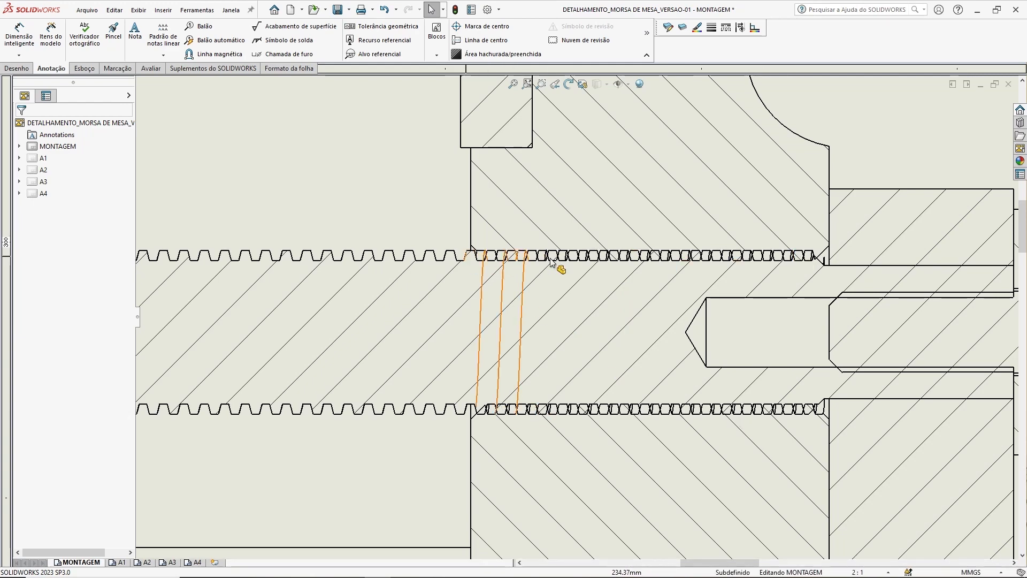
{"action": "scroll", "coordinate": [489, 302], "scroll_direction": "down", "scroll_amount": 4}
{"action": "middle_click_drag", "start_coordinate": [387, 246], "coordinate": [705, 238]}
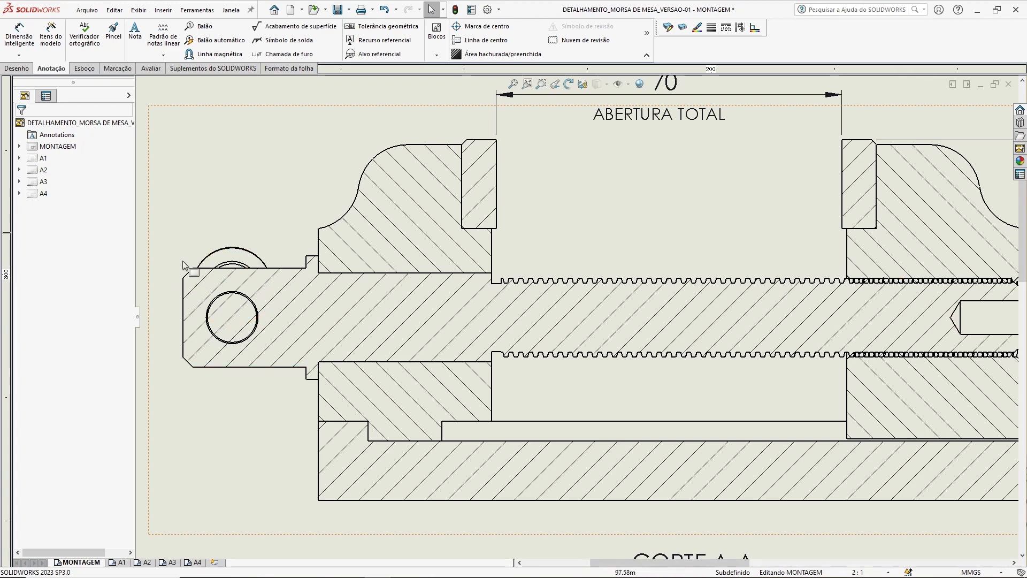
{"action": "middle_click_drag", "start_coordinate": [559, 395], "coordinate": [367, 399]}
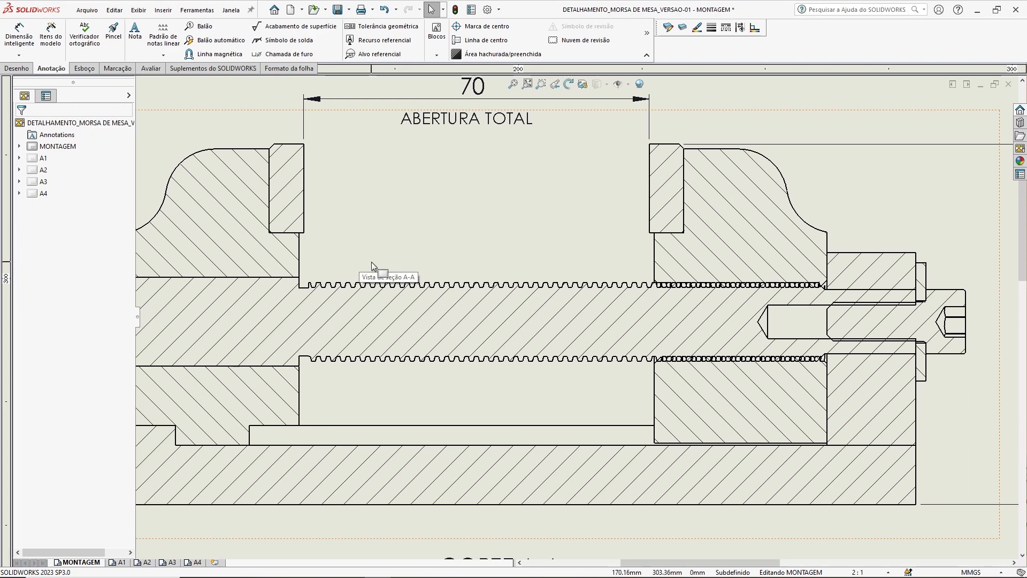
{"action": "scroll", "coordinate": [370, 261], "scroll_direction": "down", "scroll_amount": 2}
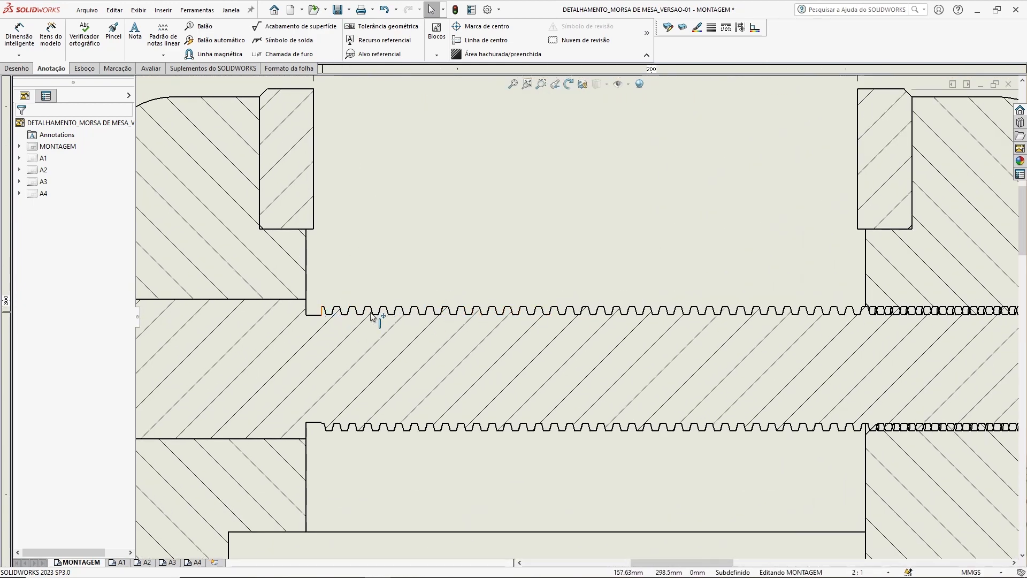
{"action": "scroll", "coordinate": [440, 256], "scroll_direction": "up", "scroll_amount": 5}
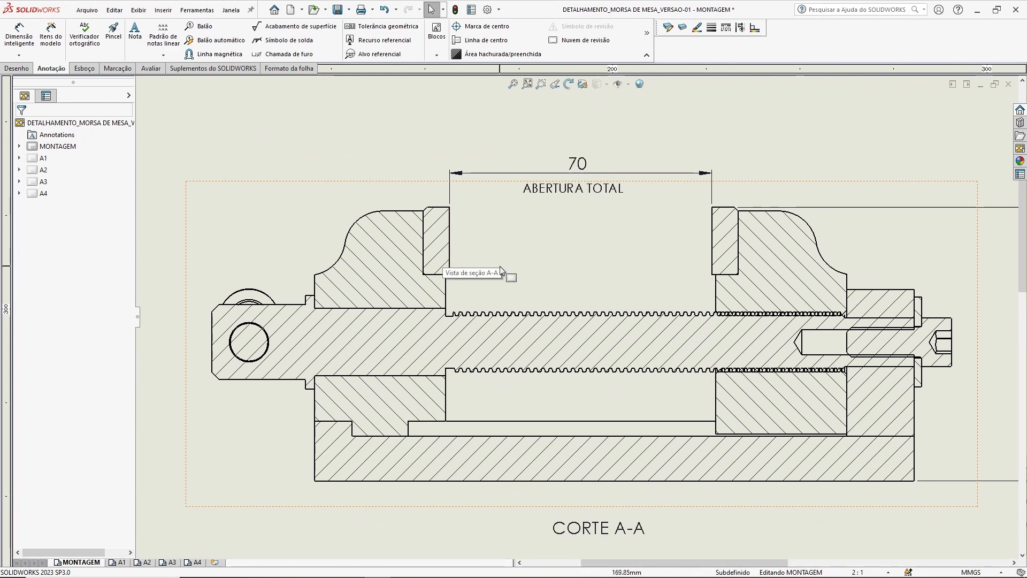
{"action": "scroll", "coordinate": [522, 283], "scroll_direction": "up", "scroll_amount": 5}
{"action": "mouse_move", "coordinate": [828, 445]}
{"action": "middle_mouse_down"}
{"action": "mouse_move", "coordinate": [651, 300]}
{"action": "mouse_move", "coordinate": [644, 310]}
{"action": "middle_mouse_up"}
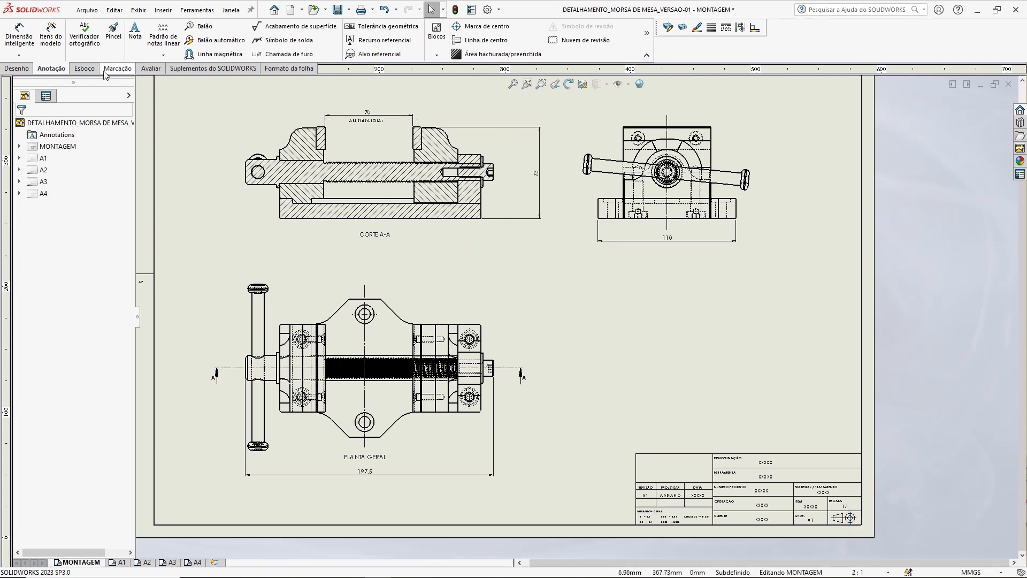
Create an isometric projected view from the plan view and place it diagonally beyond the sheet's lower-left corner.
{"action": "left_click", "coordinate": [19, 69]}
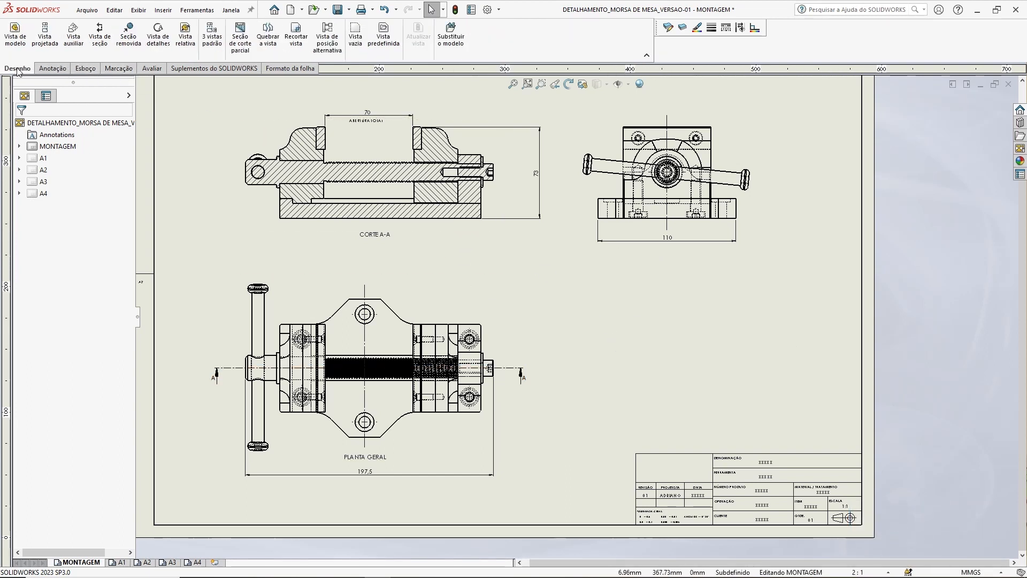
{"action": "left_click", "coordinate": [45, 45]}
{"action": "middle_click_drag", "start_coordinate": [546, 305], "coordinate": [630, 299]}
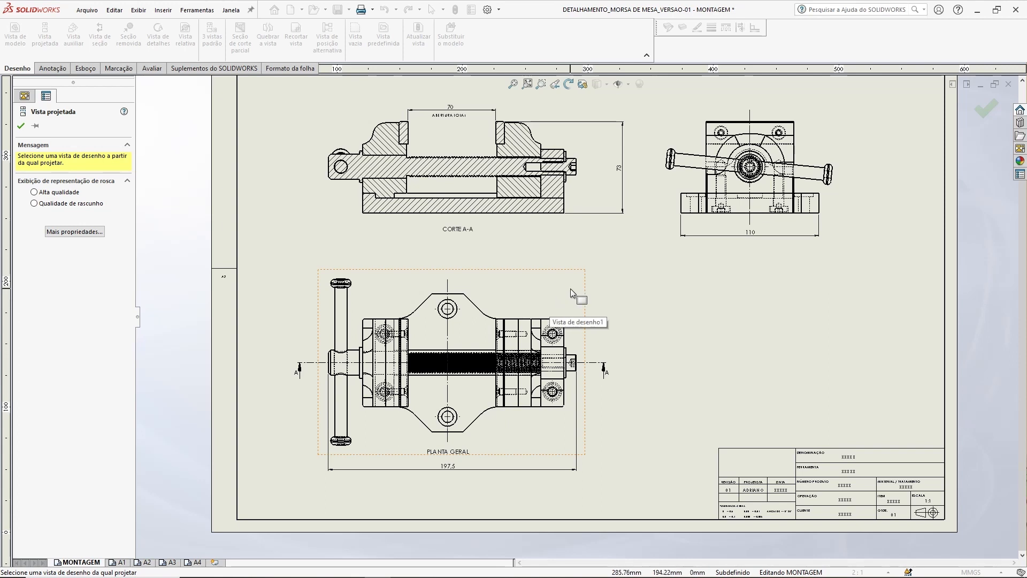
{"action": "left_click", "coordinate": [528, 300]}
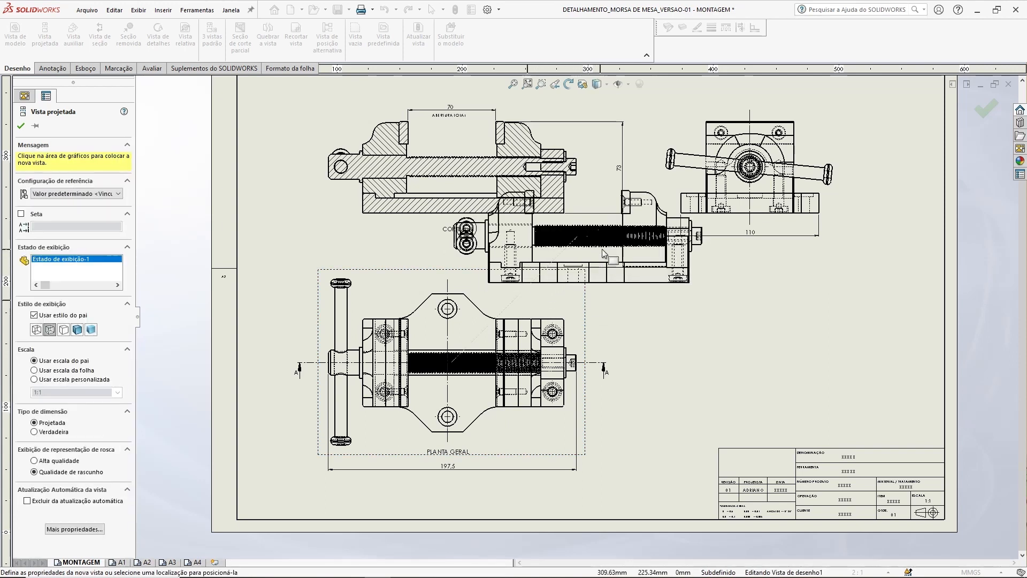
{"action": "scroll", "coordinate": [520, 322], "scroll_direction": "up", "scroll_amount": 4}
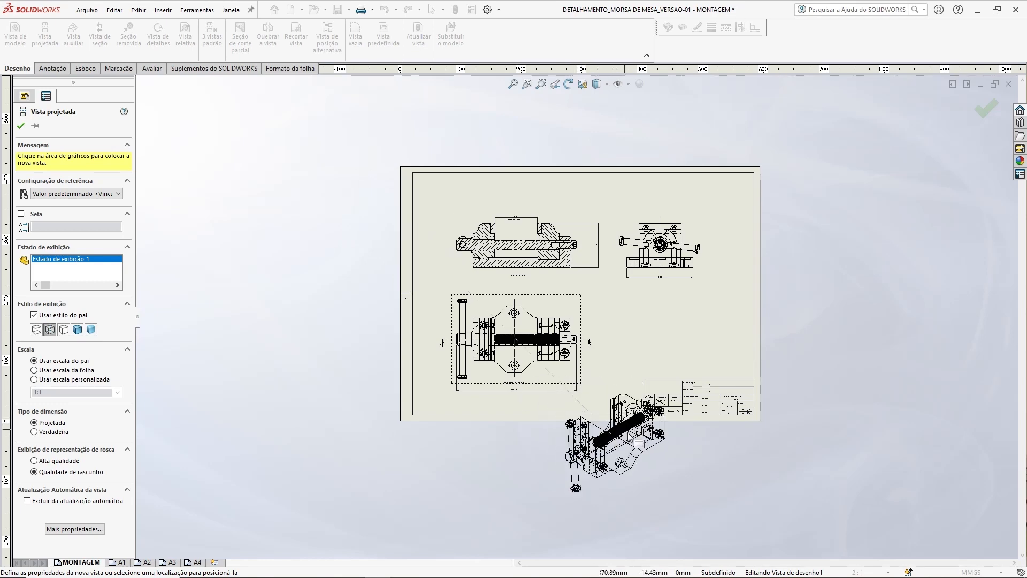
{"action": "scroll", "coordinate": [490, 361], "scroll_direction": "down", "scroll_amount": 4}
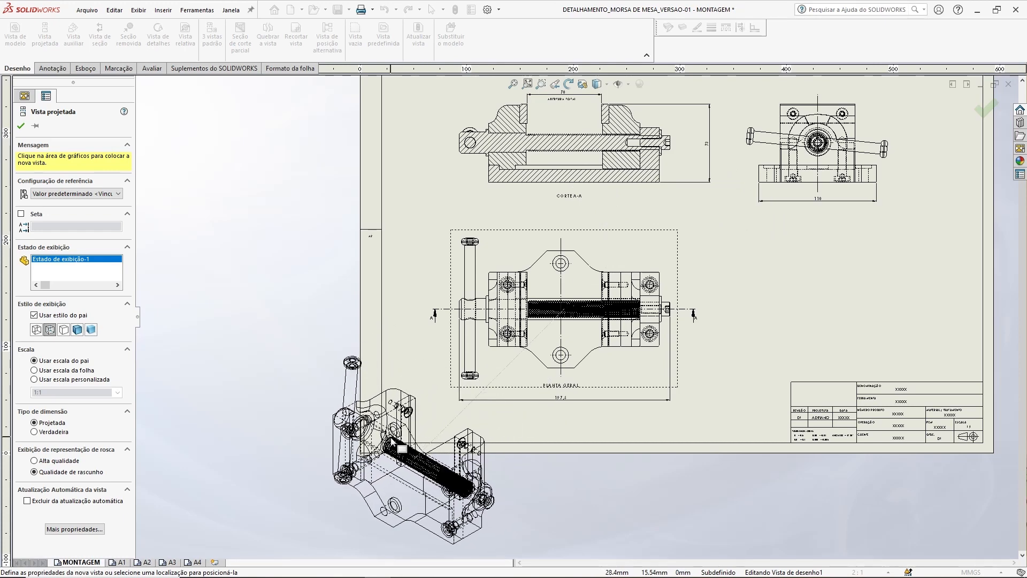
{"action": "key", "text": "Escape"}
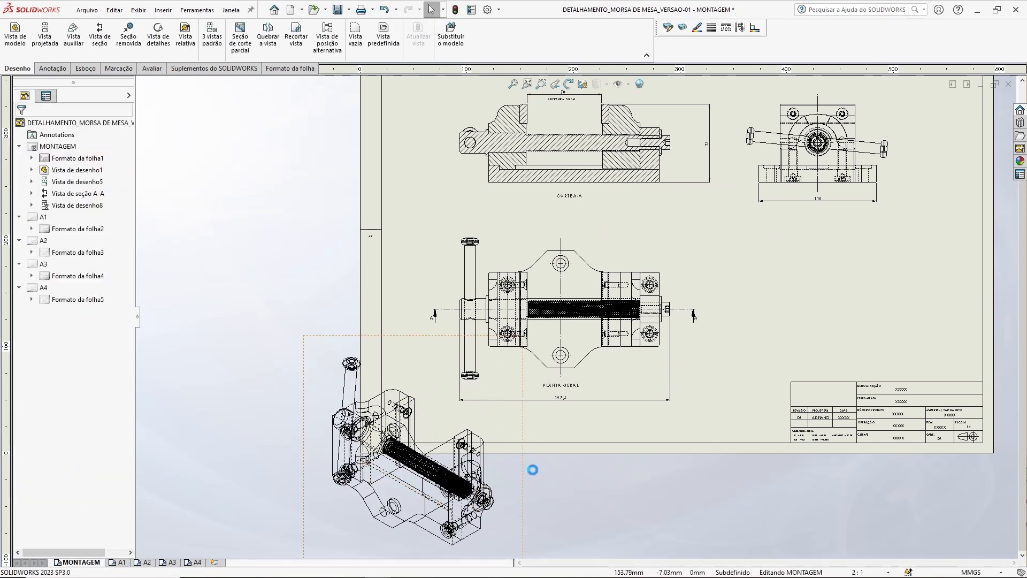
Set the isometric view's display style to hidden lines removed, independent of its parent view.
{"action": "scroll", "coordinate": [533, 471], "scroll_direction": "down", "scroll_amount": 3}
{"action": "middle_click_drag", "start_coordinate": [569, 454], "coordinate": [644, 403]}
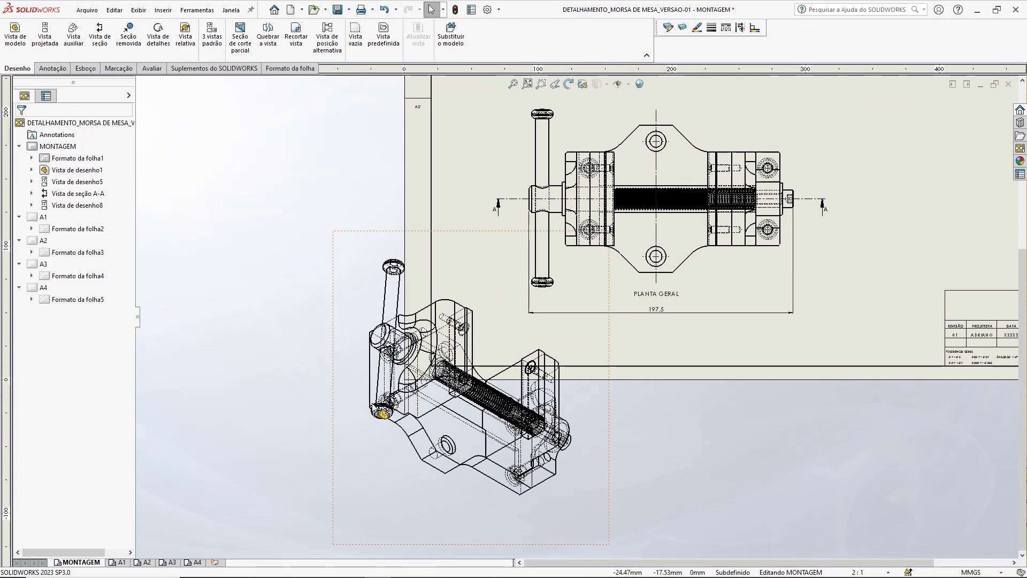
{"action": "scroll", "coordinate": [381, 430], "scroll_direction": "down", "scroll_amount": 3}
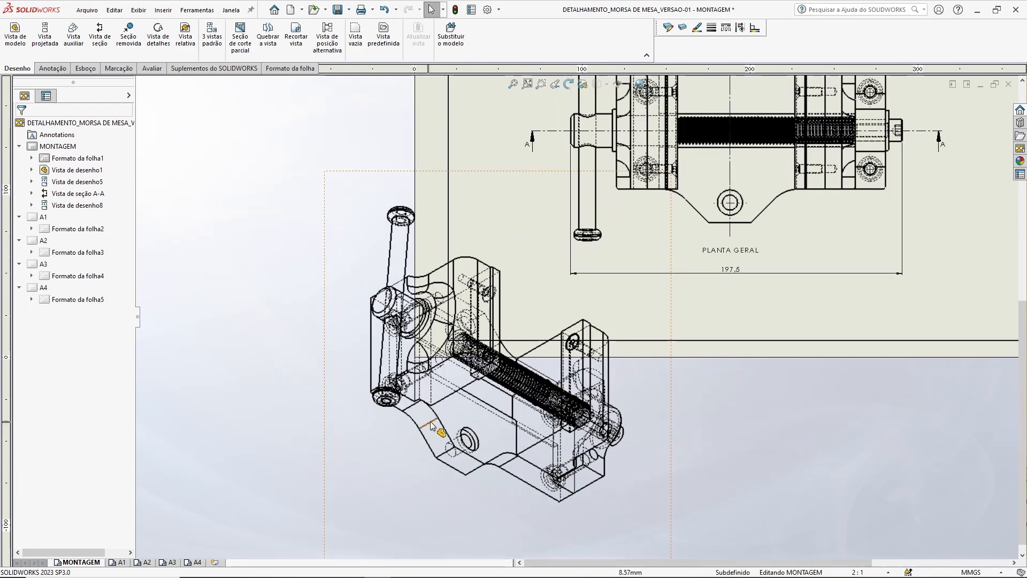
{"action": "scroll", "coordinate": [412, 459], "scroll_direction": "up", "scroll_amount": 3}
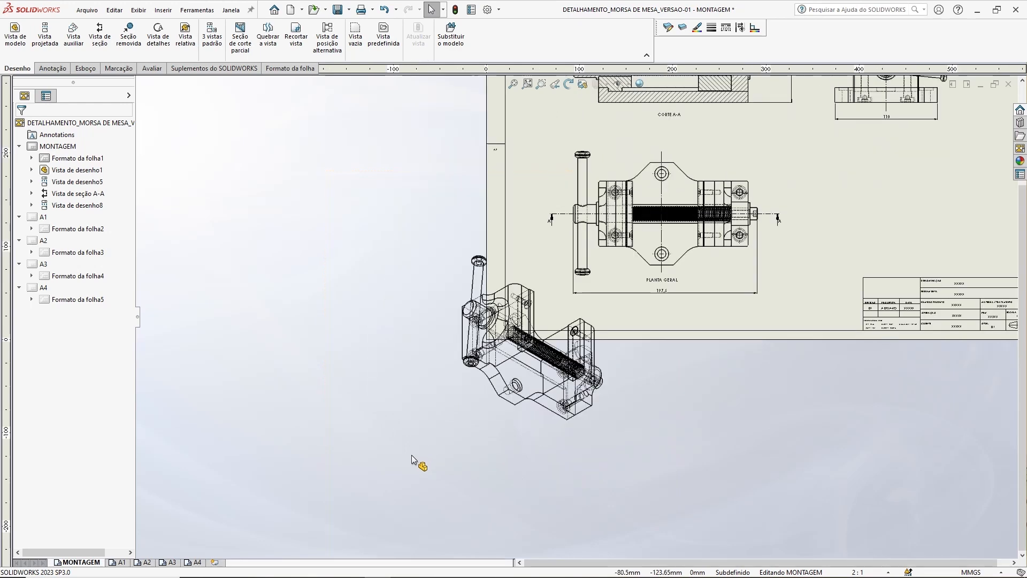
{"action": "left_click", "coordinate": [447, 268]}
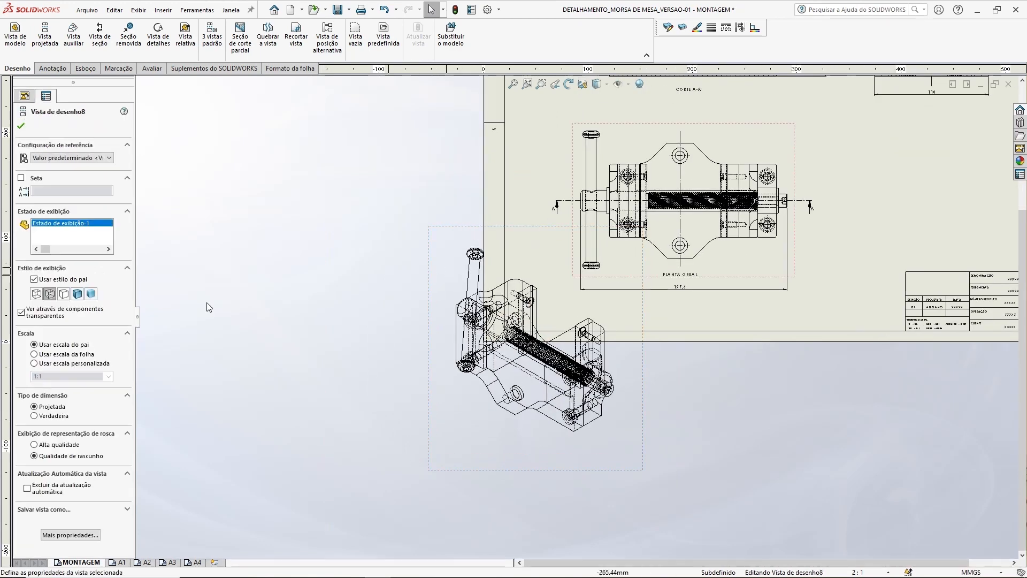
{"action": "left_click", "coordinate": [65, 294]}
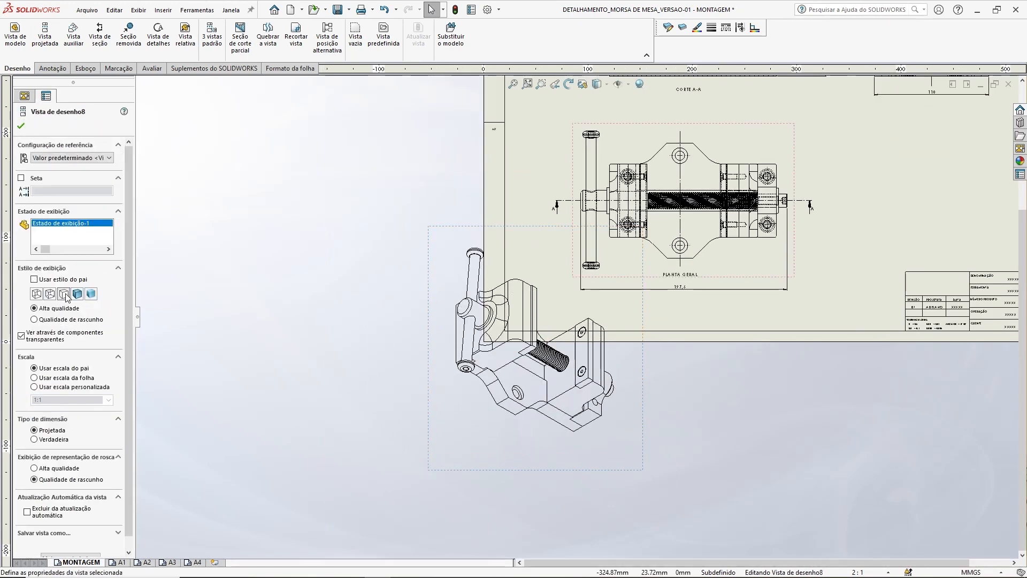
{"action": "left_click", "coordinate": [21, 126]}
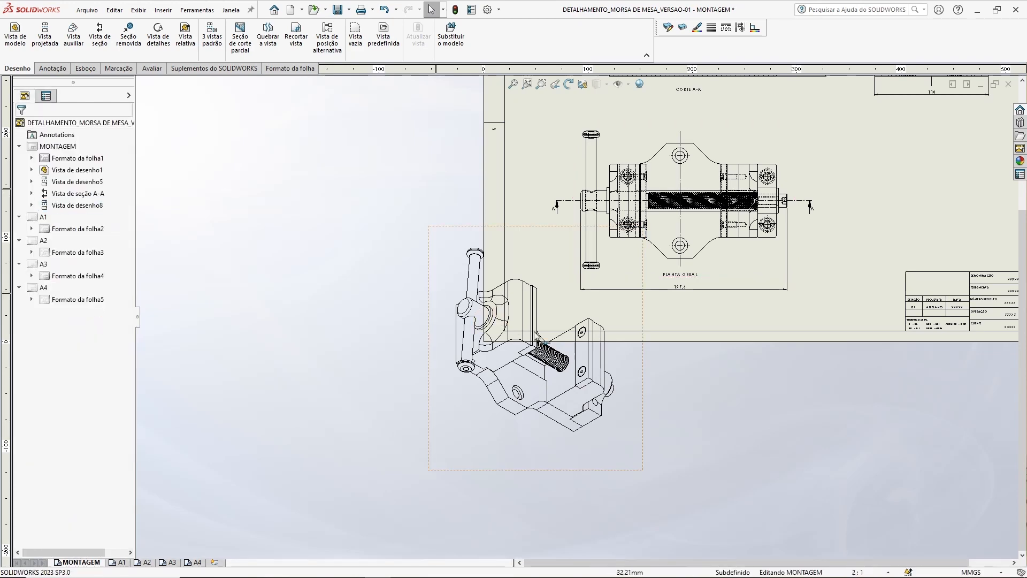
Move the isometric view onto the sheet, between the side view and the title block.
{"action": "scroll", "coordinate": [658, 398], "scroll_direction": "down", "scroll_amount": 1}
{"action": "middle_click_drag", "start_coordinate": [677, 411], "coordinate": [464, 432]}
{"action": "scroll", "coordinate": [422, 431], "scroll_direction": "up", "scroll_amount": 1}
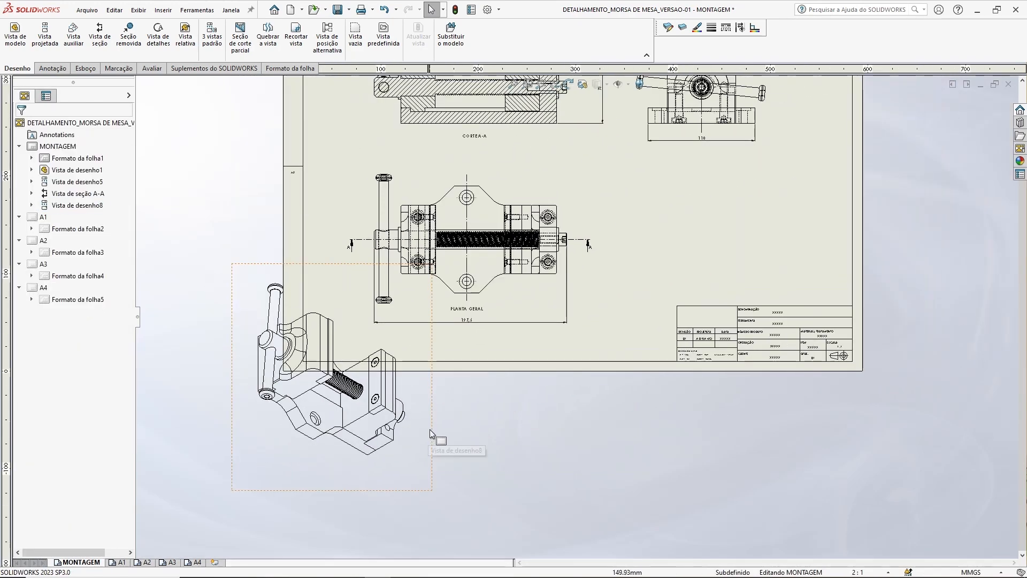
{"action": "left_click", "coordinate": [431, 430]}
{"action": "left_click_drag", "start_coordinate": [454, 415], "coordinate": [891, 258]}
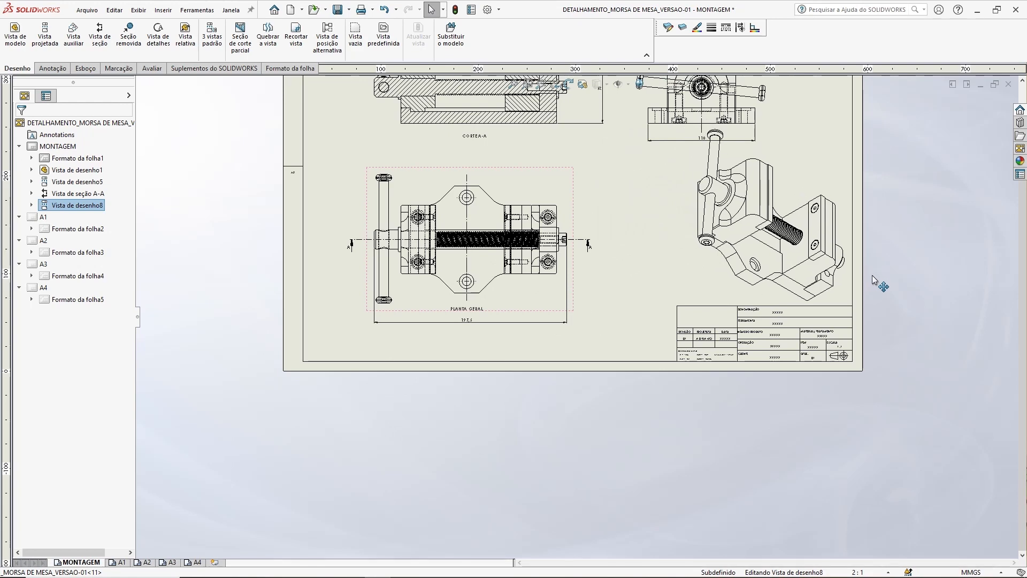
Rotate the isometric view, trying an angle of 30° and then applying 60°.
{"action": "middle_click_drag", "start_coordinate": [765, 288], "coordinate": [631, 357]}
{"action": "scroll", "coordinate": [631, 357], "scroll_direction": "down", "scroll_amount": 2}
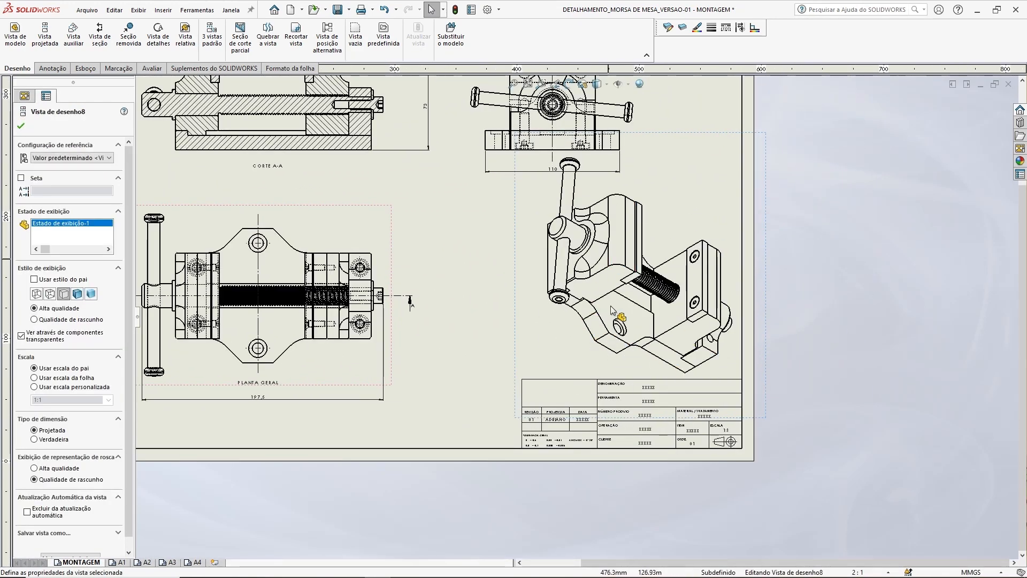
{"action": "right_click", "coordinate": [683, 207]}
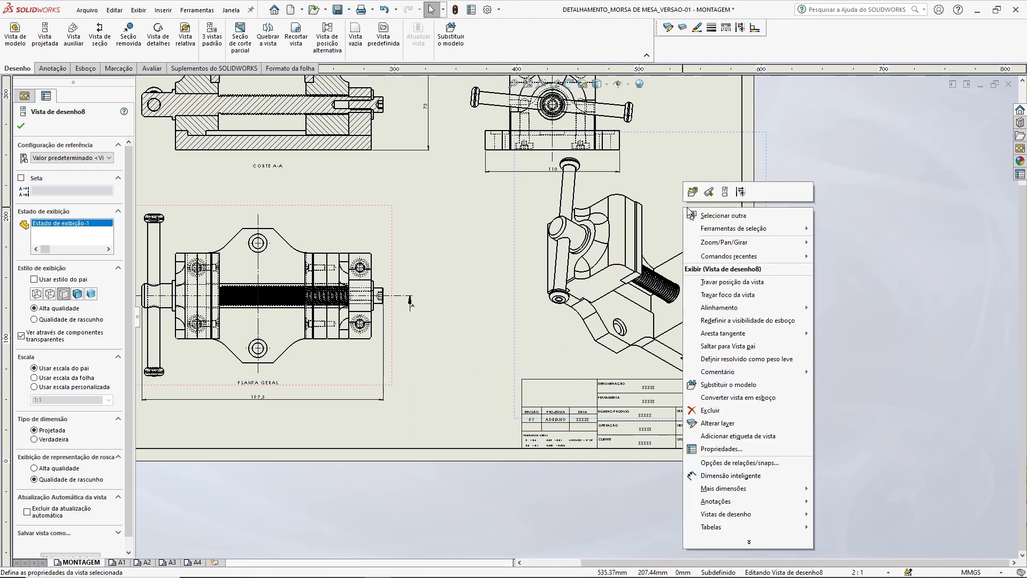
{"action": "mouse_move", "coordinate": [704, 246]}
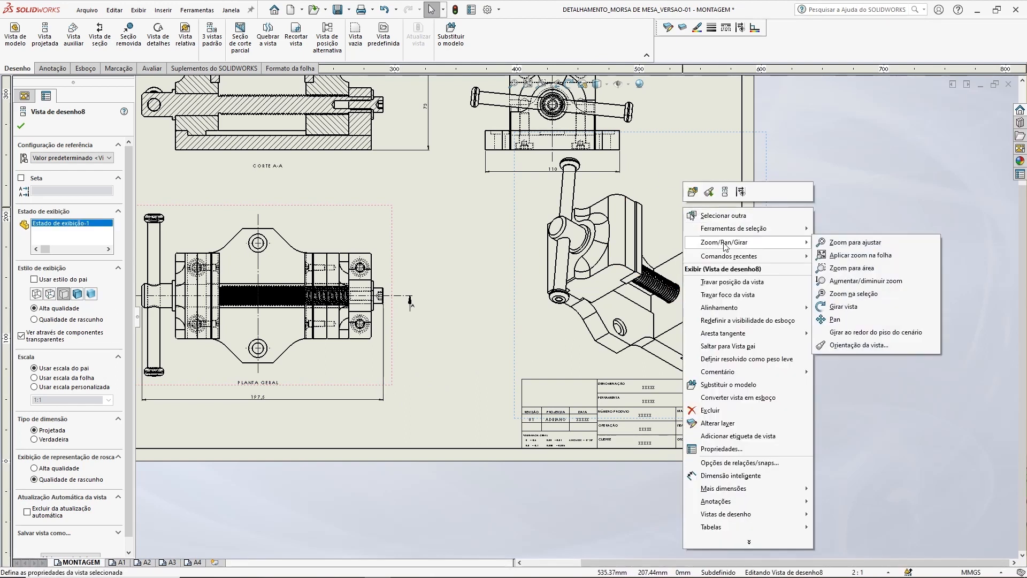
{"action": "left_click", "coordinate": [837, 309]}
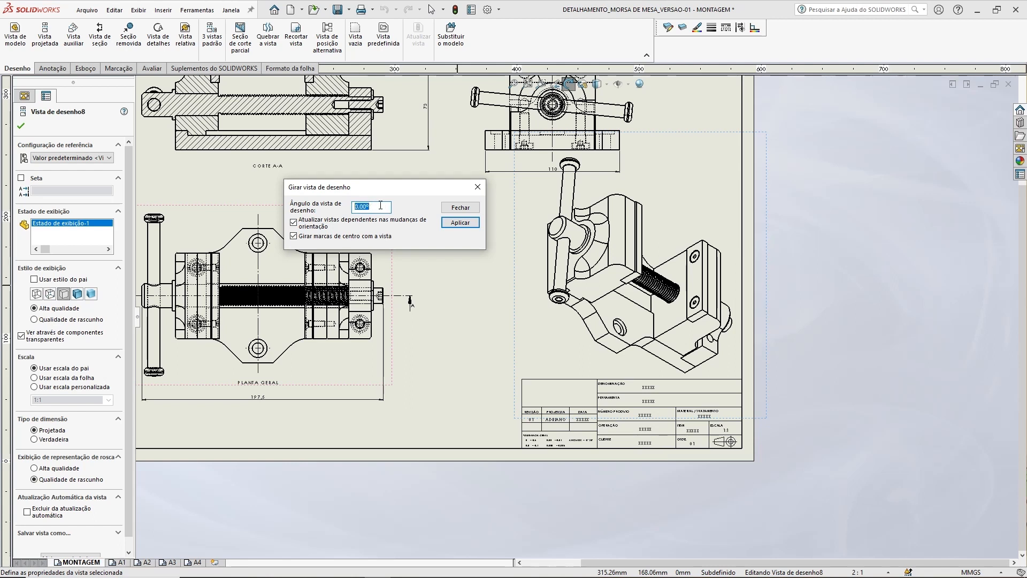
{"action": "type", "text": "3"}
{"action": "left_click", "coordinate": [455, 223]}
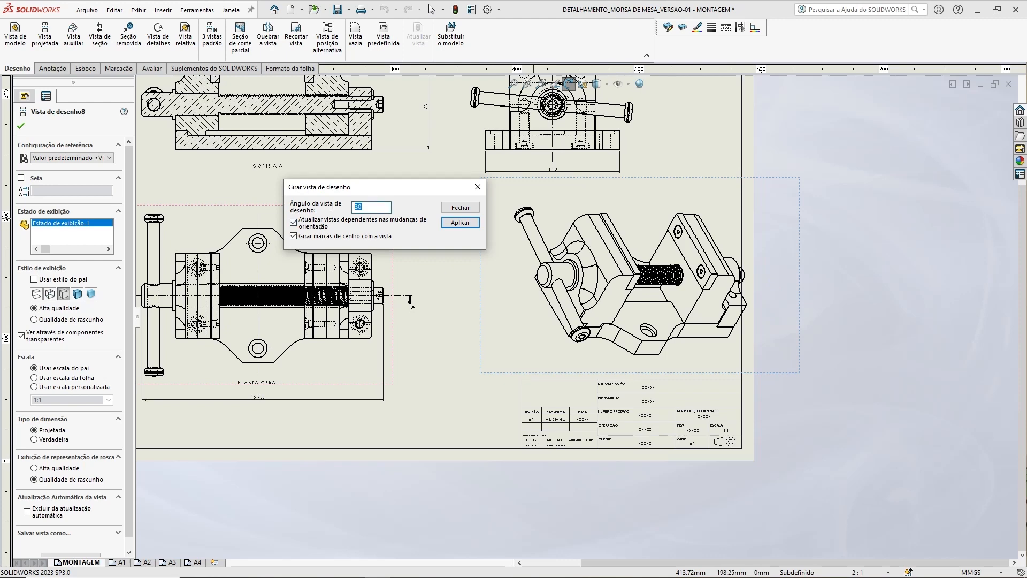
{"action": "left_click", "coordinate": [461, 227]}
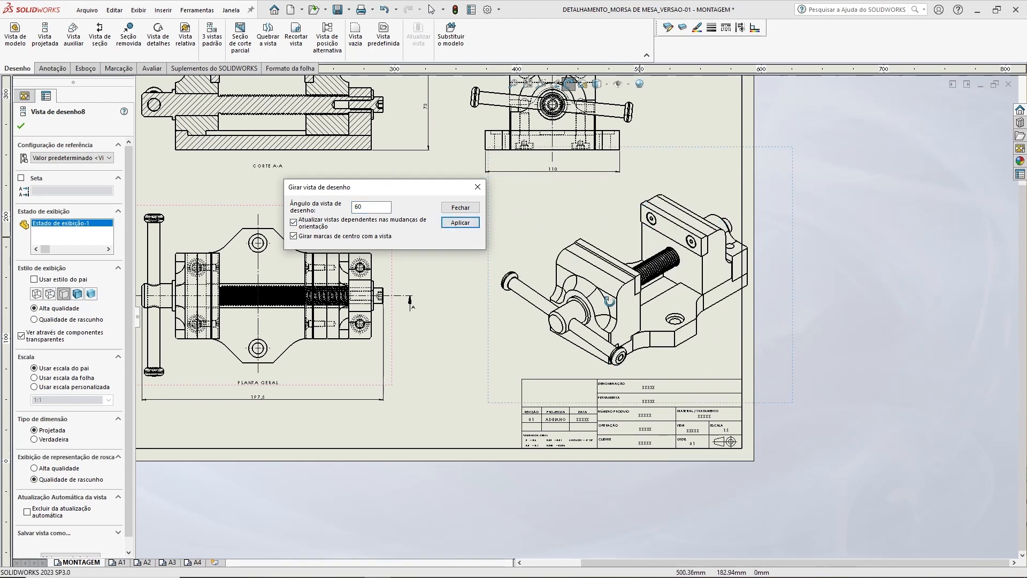
{"action": "left_click", "coordinate": [460, 208]}
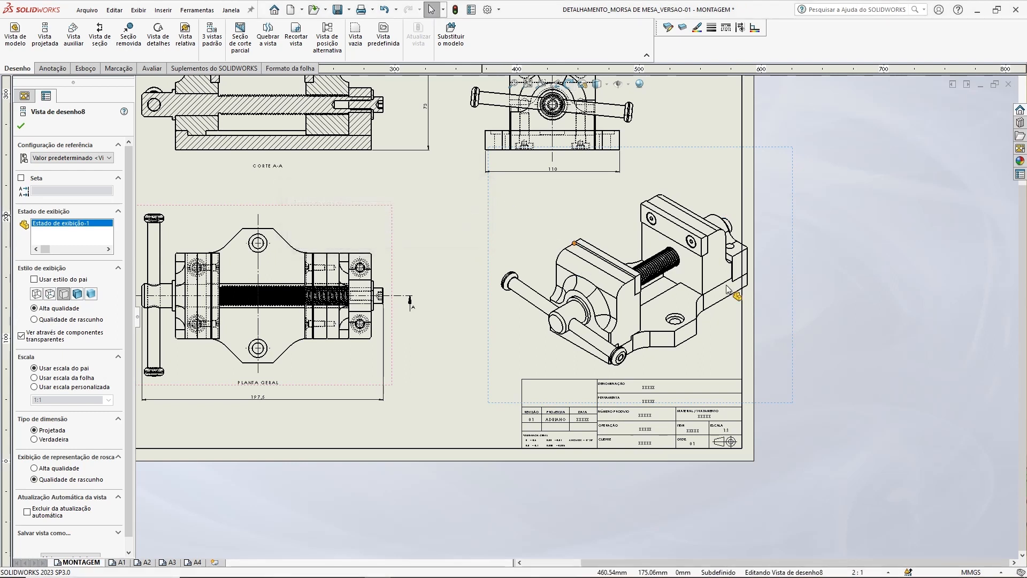
Move the isometric view slightly away from the sheet's side border so it sits inside the frame above the title block.
{"action": "left_click", "coordinate": [818, 306]}
{"action": "left_click_drag", "start_coordinate": [792, 247], "coordinate": [774, 249]}
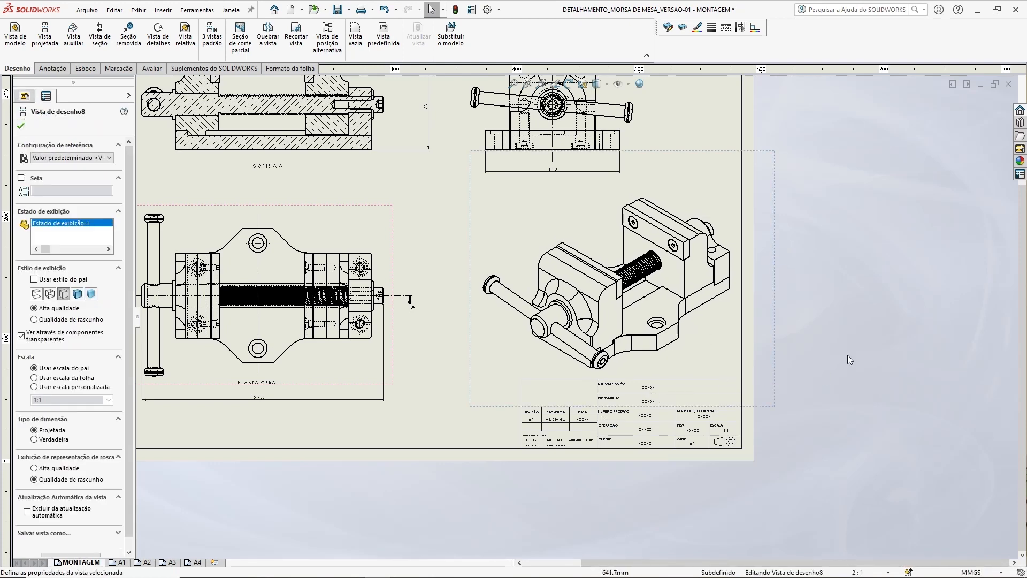
{"action": "left_click", "coordinate": [859, 335]}
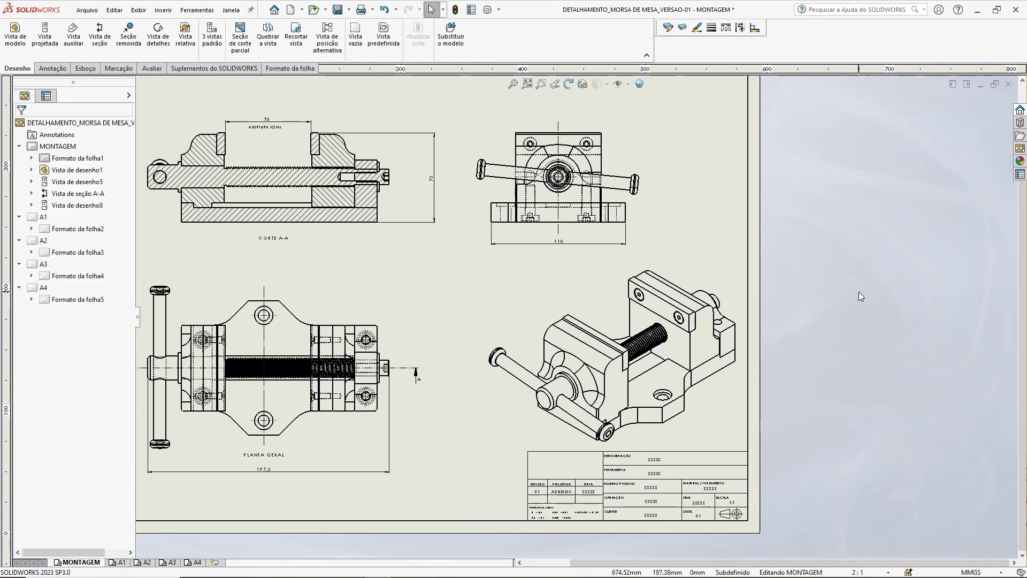
{"action": "key", "text": "f"}
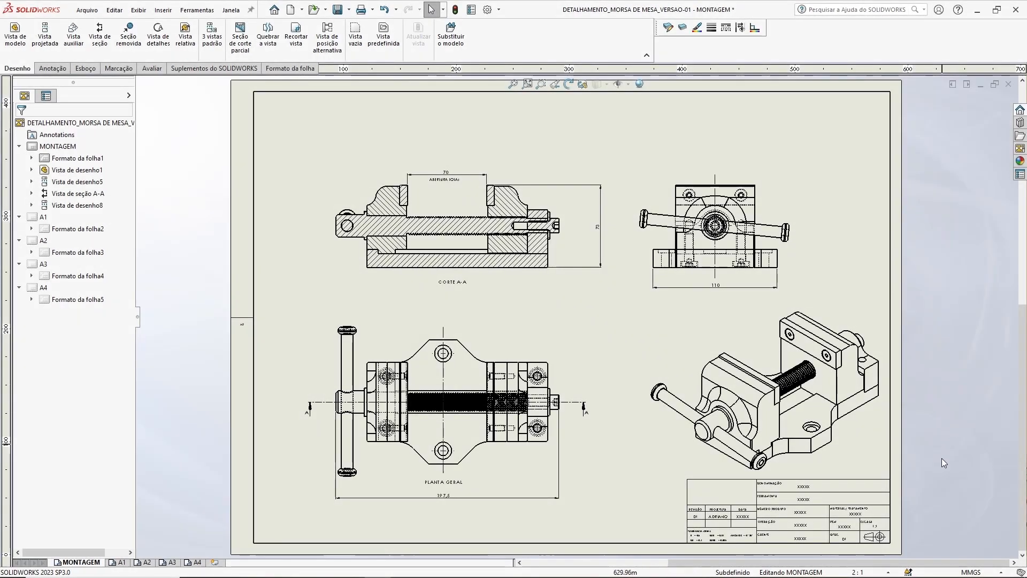
Open the sheet format of the MONTAGEM sheet for editing.
{"action": "middle_click_drag", "start_coordinate": [942, 477], "coordinate": [767, 268]}
{"action": "scroll", "coordinate": [661, 317], "scroll_direction": "down", "scroll_amount": 5}
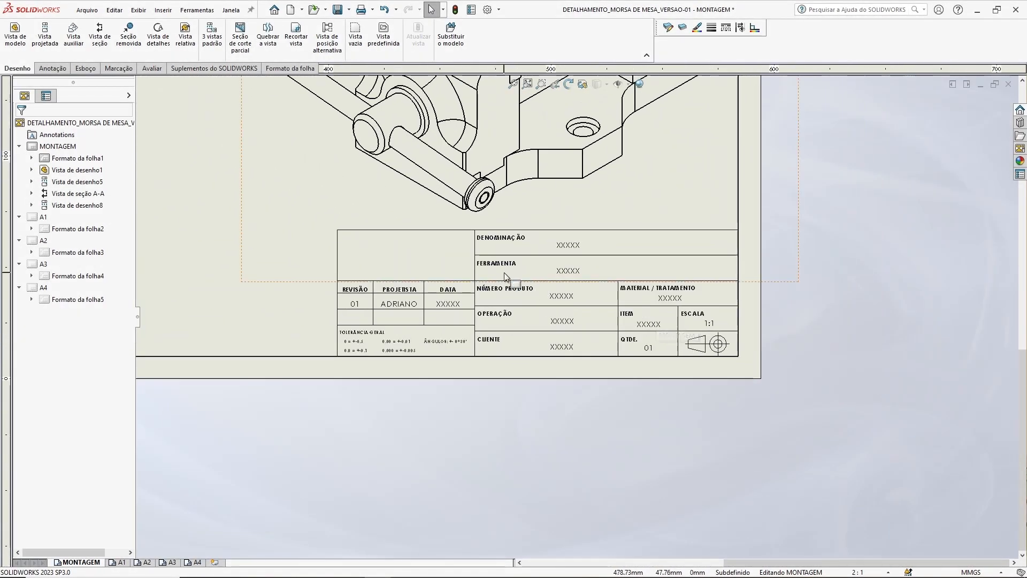
{"action": "middle_click_drag", "start_coordinate": [863, 341], "coordinate": [872, 374]}
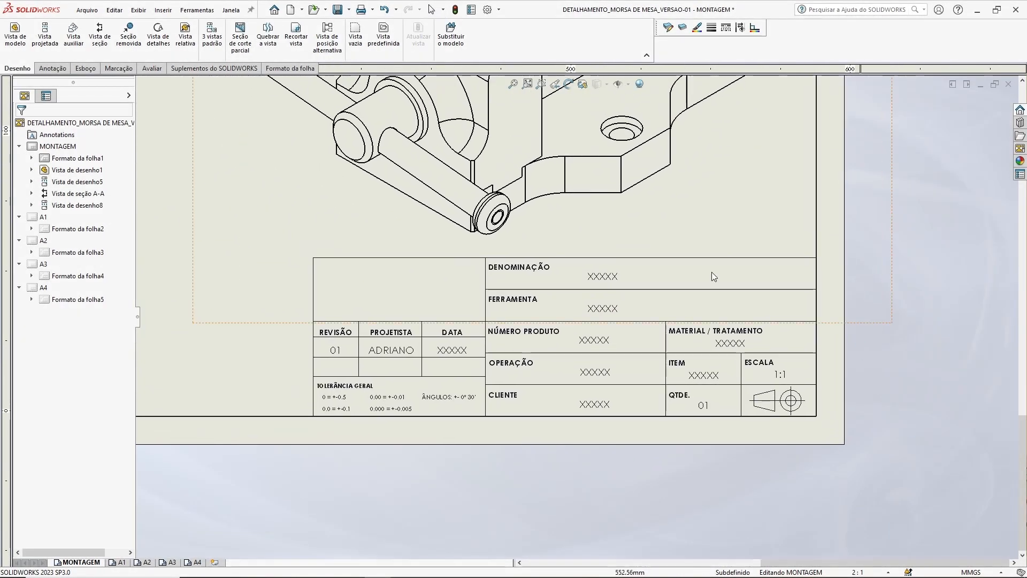
{"action": "middle_click_drag", "start_coordinate": [934, 261], "coordinate": [898, 204]}
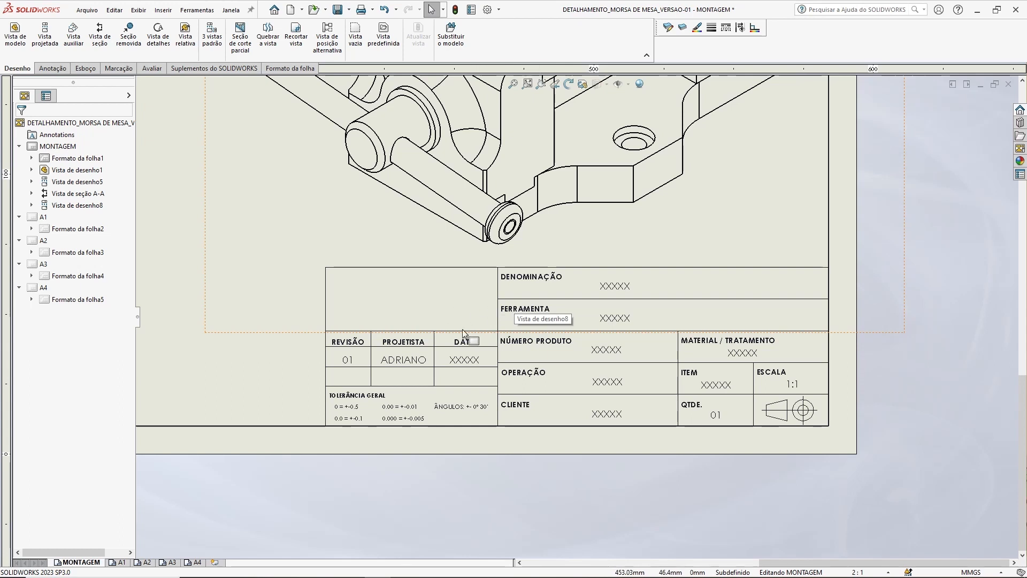
{"action": "left_click", "coordinate": [292, 69]}
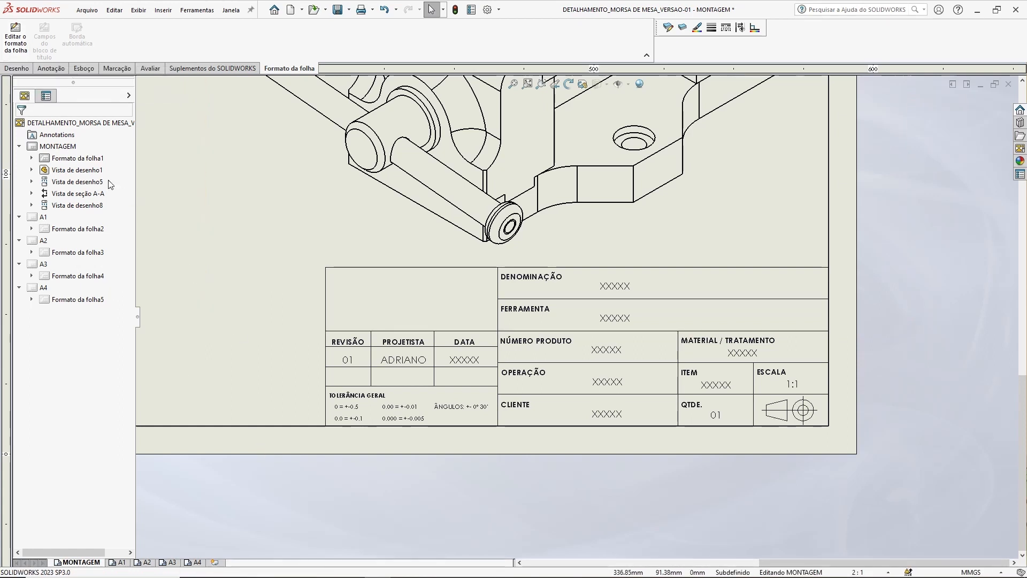
{"action": "right_click", "coordinate": [66, 150]}
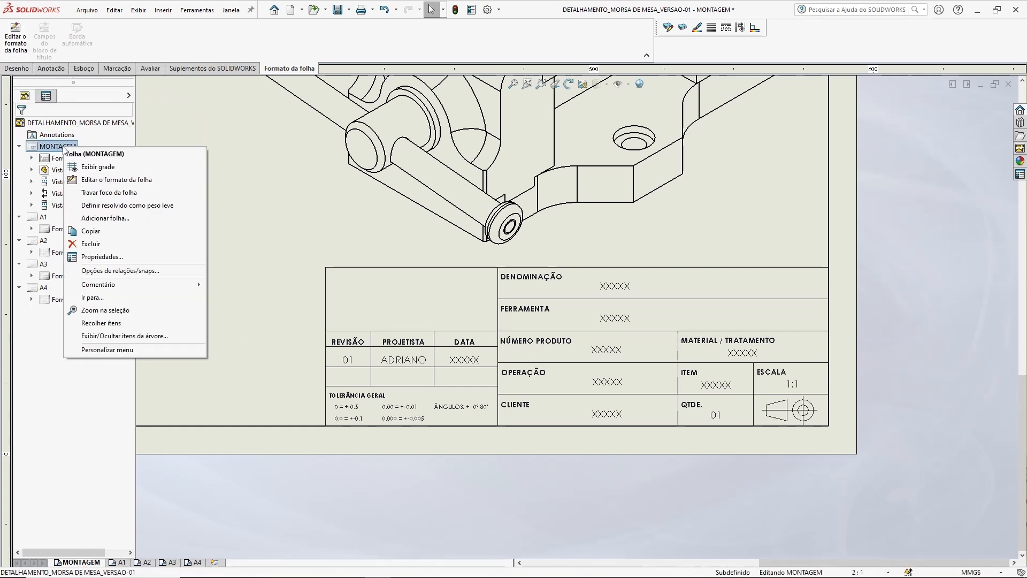
{"action": "left_click", "coordinate": [69, 356]}
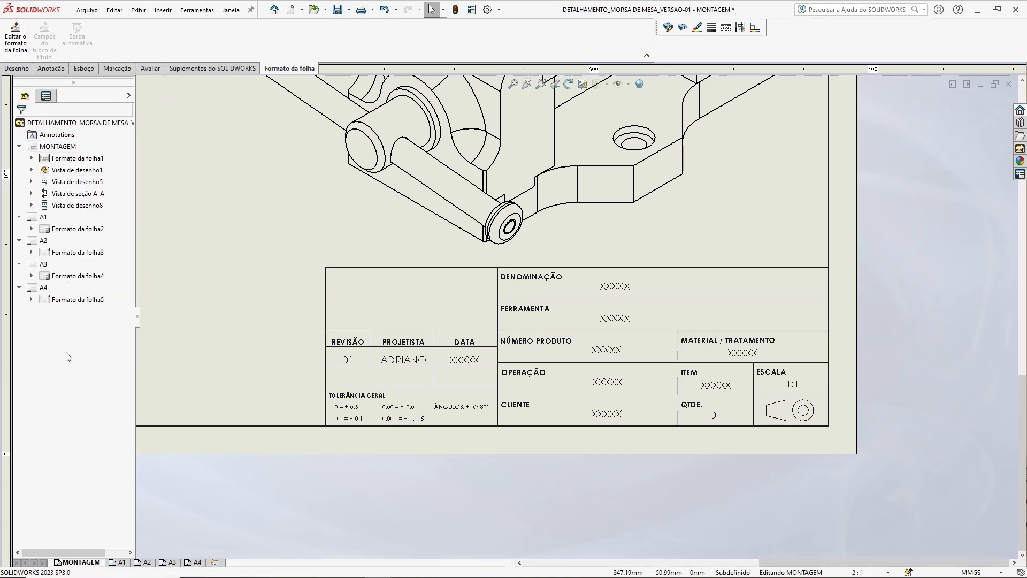
{"action": "right_click", "coordinate": [63, 150]}
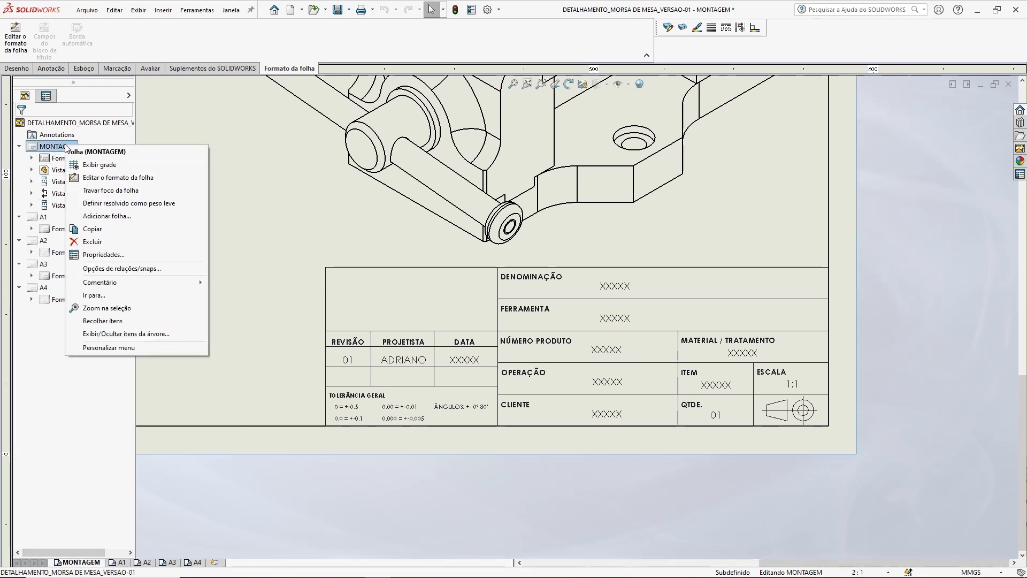
{"action": "left_click", "coordinate": [103, 178]}
Fill in the title block's DENOMINAÇÃO with "MONTAGEM GERAL - MORSA DE MESA" and shift the text to centre it in its cell.
{"action": "scroll", "coordinate": [424, 224], "scroll_direction": "up", "scroll_amount": 6}
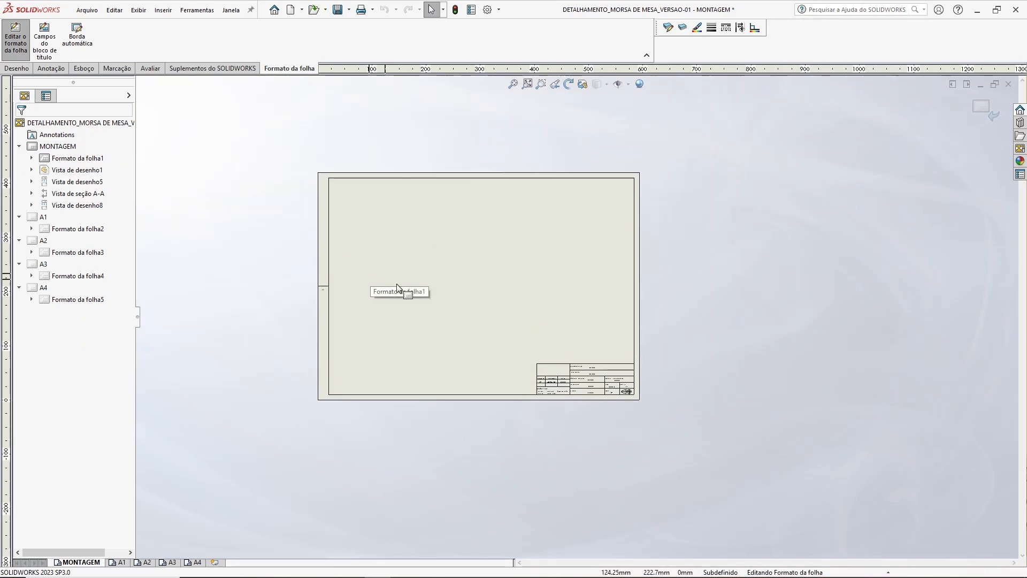
{"action": "scroll", "coordinate": [493, 304], "scroll_direction": "down", "scroll_amount": 3}
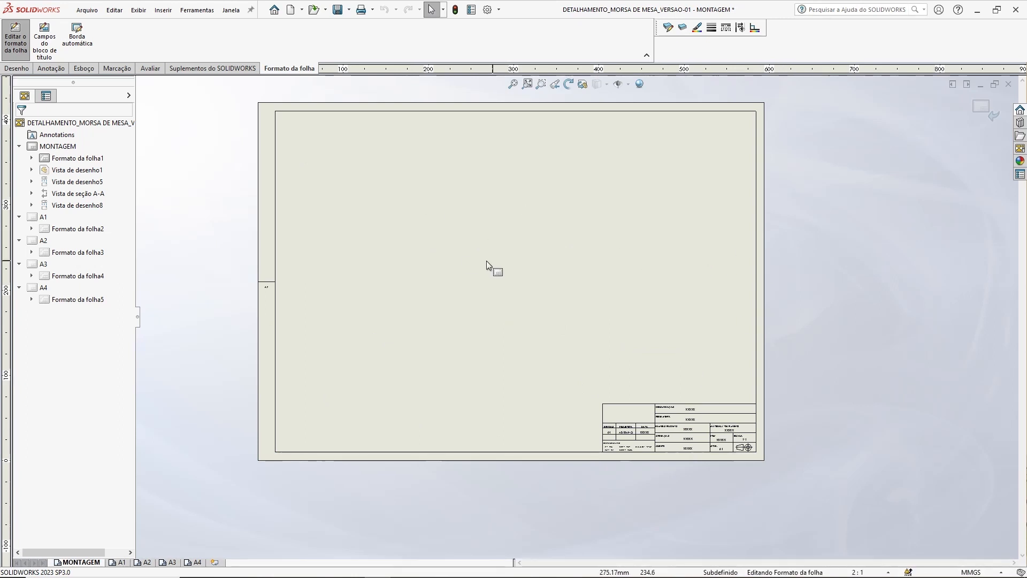
{"action": "middle_click_drag", "start_coordinate": [590, 261], "coordinate": [539, 266]}
{"action": "scroll", "coordinate": [751, 251], "scroll_direction": "down", "scroll_amount": 2}
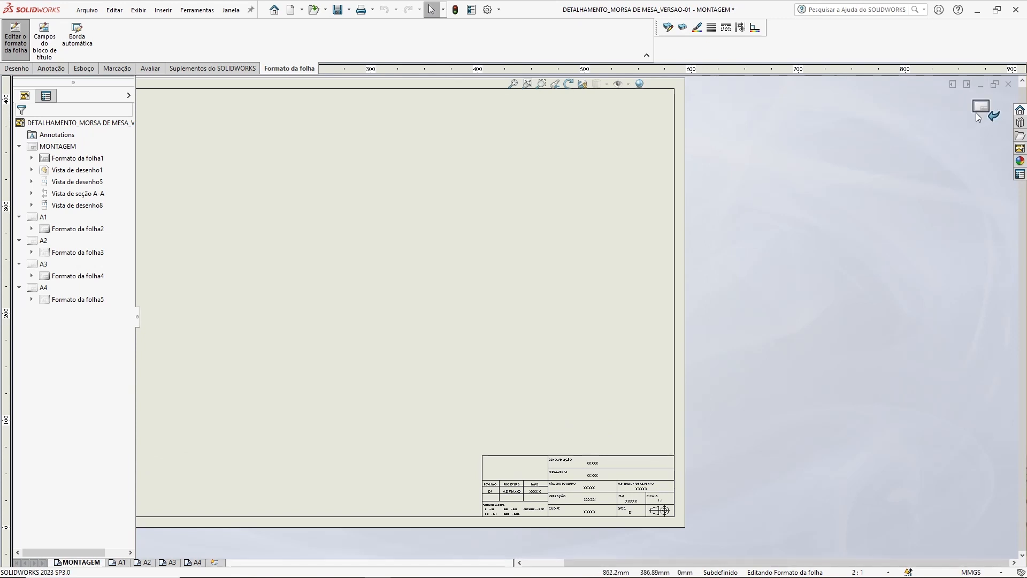
{"action": "scroll", "coordinate": [593, 419], "scroll_direction": "down", "scroll_amount": 5}
{"action": "scroll", "coordinate": [579, 382], "scroll_direction": "down", "scroll_amount": 3}
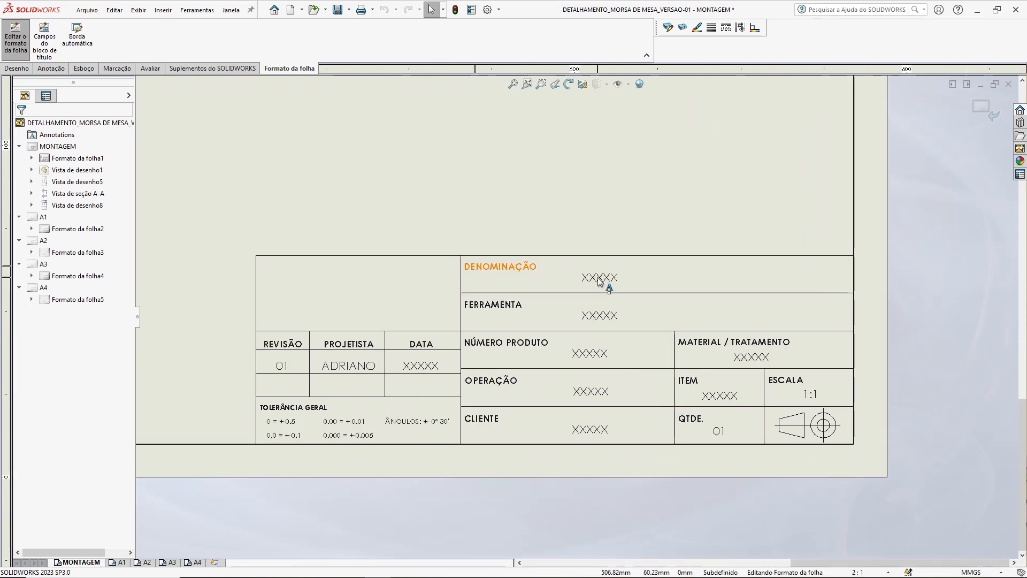
{"action": "double_click", "coordinate": [605, 279]}
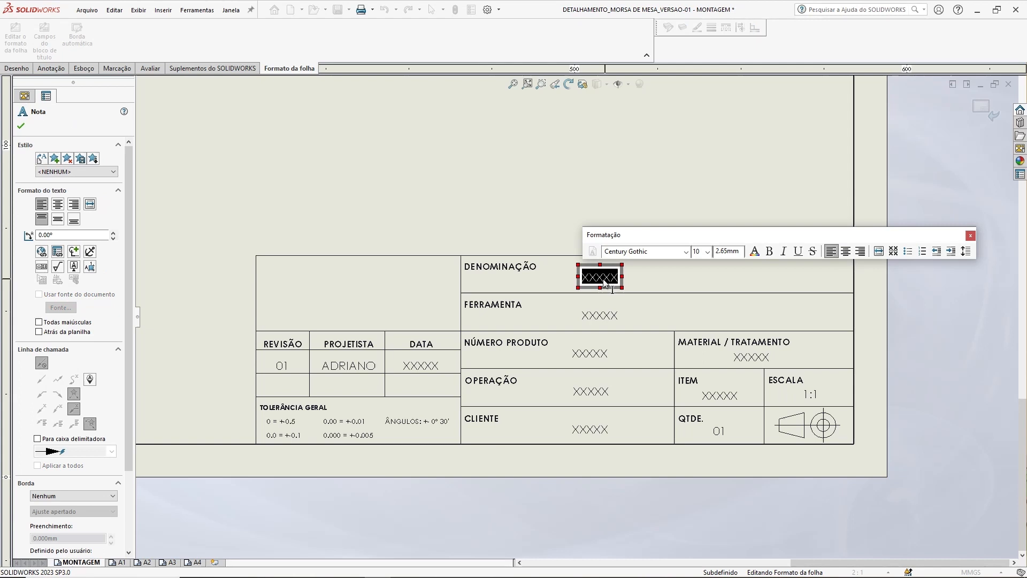
{"action": "type", "text": "MONTAGEM "}
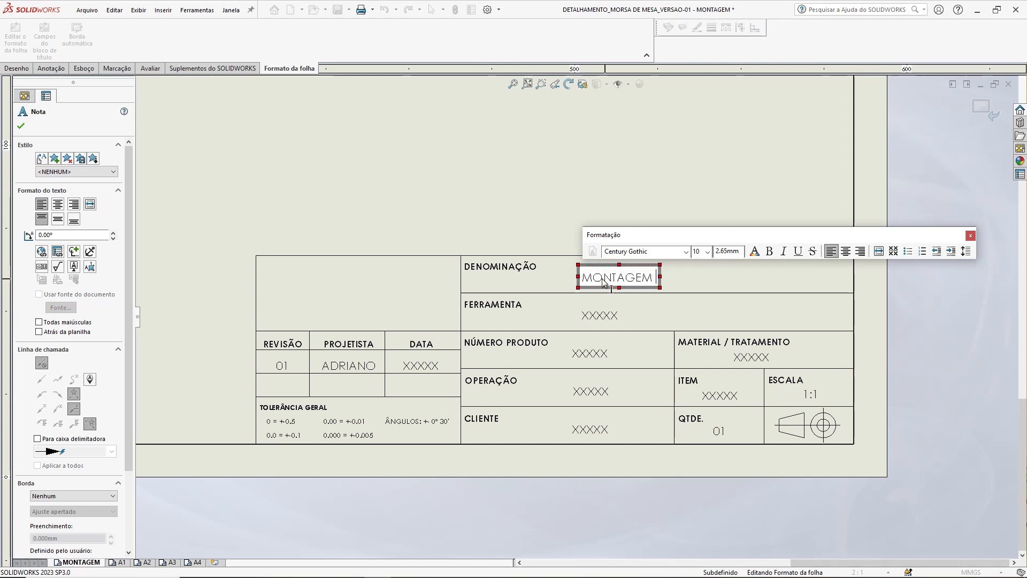
{"action": "type", "text": "GERAL"}
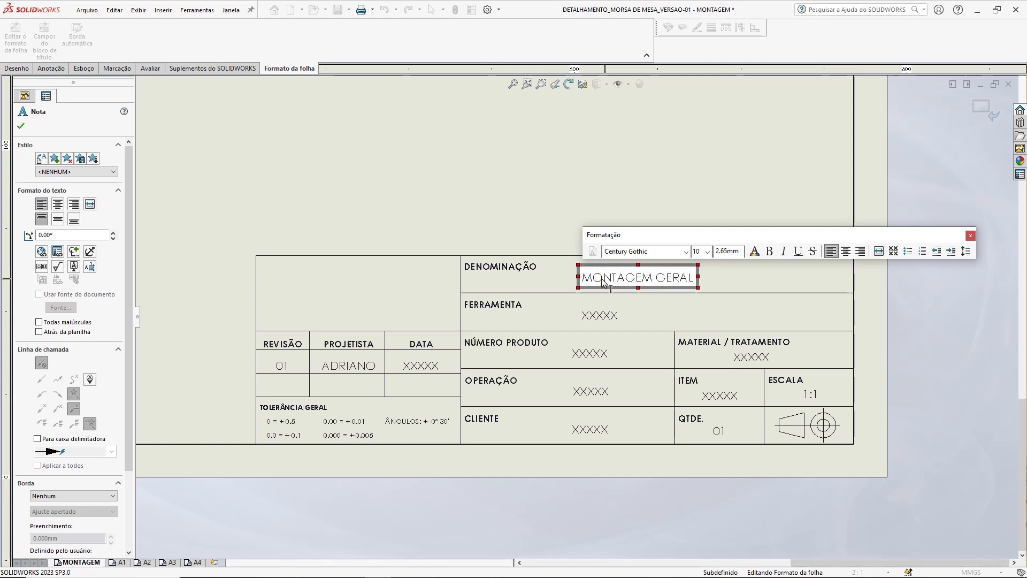
{"action": "type", "text": " - MORSA DE MESA"}
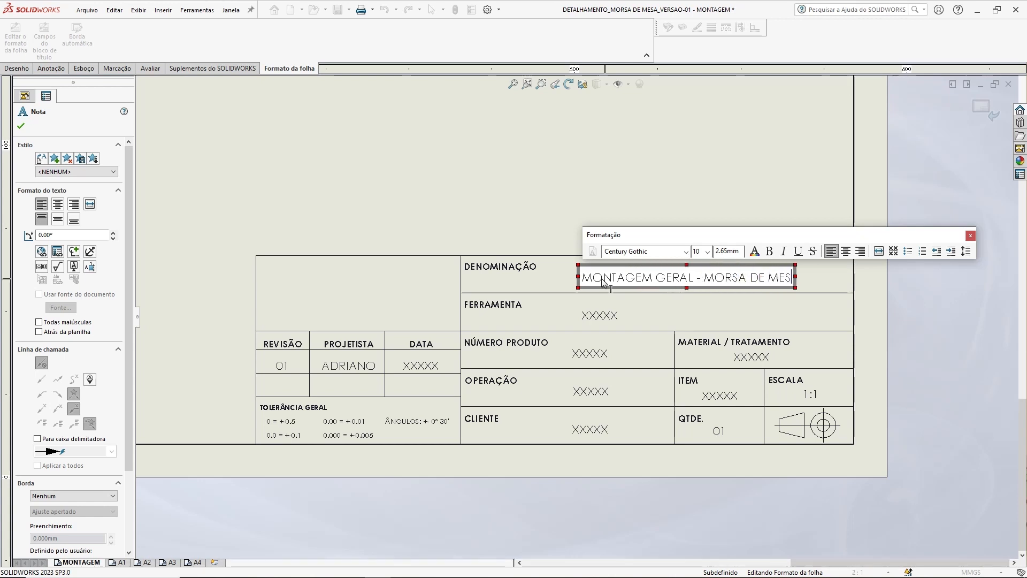
{"action": "left_click", "coordinate": [631, 144]}
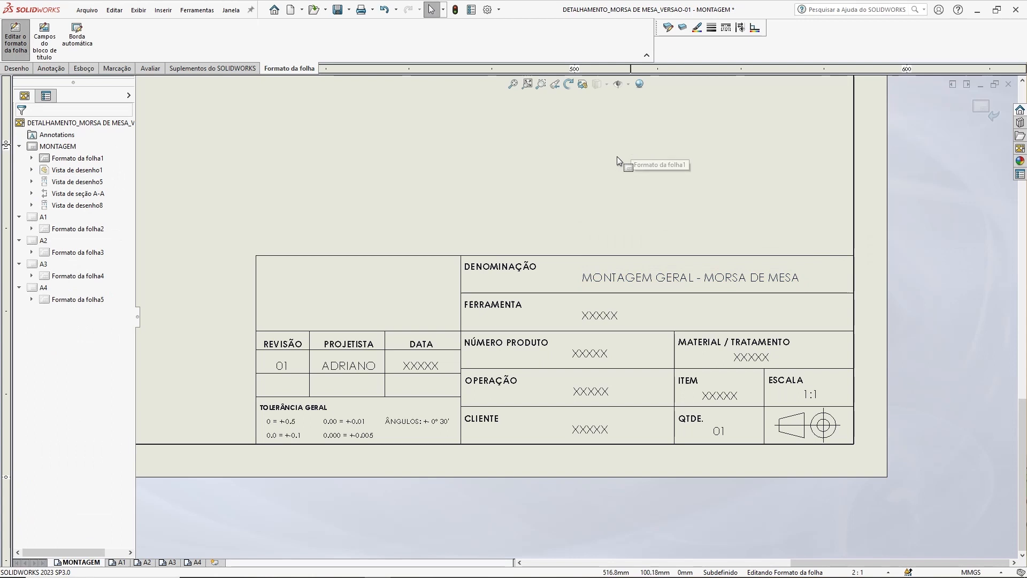
{"action": "left_click_drag", "start_coordinate": [662, 281], "coordinate": [637, 275]}
{"action": "left_click", "coordinate": [610, 177]}
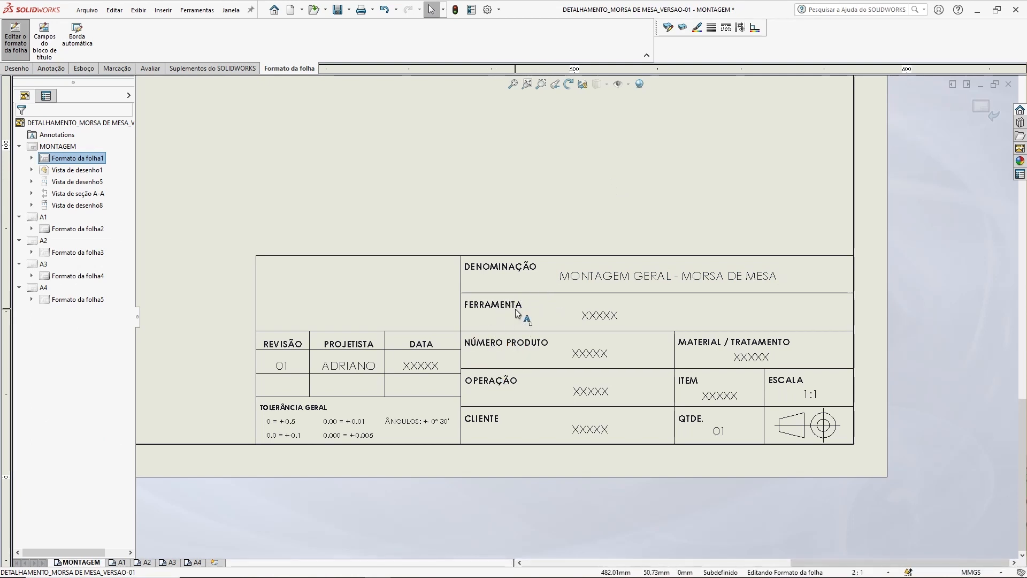
Set the title block's FERRAMENTA to "-" and NÚMERO PRODUTO to 58526.
{"action": "double_click", "coordinate": [600, 317]}
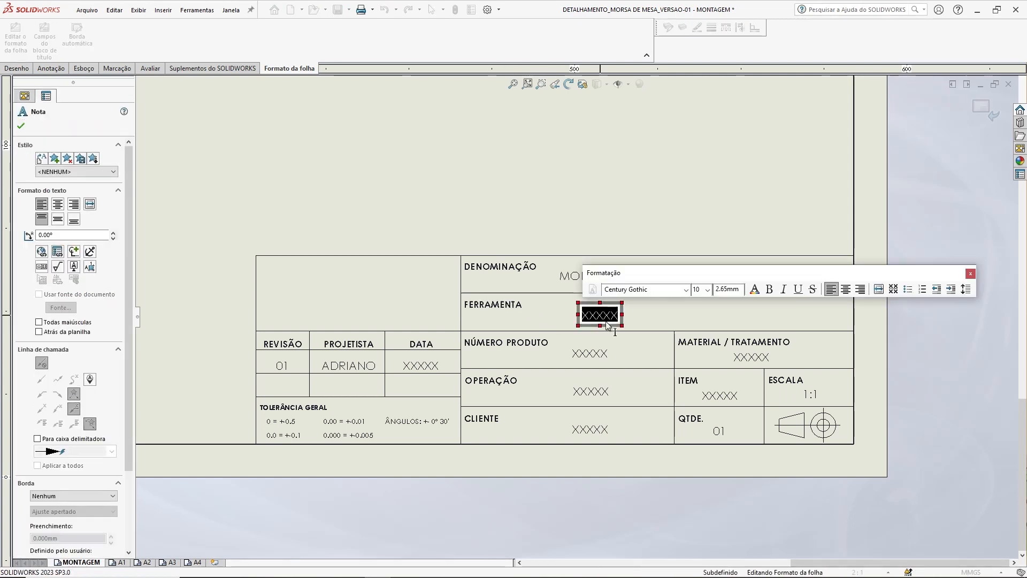
{"action": "type", "text": "-"}
{"action": "left_click", "coordinate": [604, 193]}
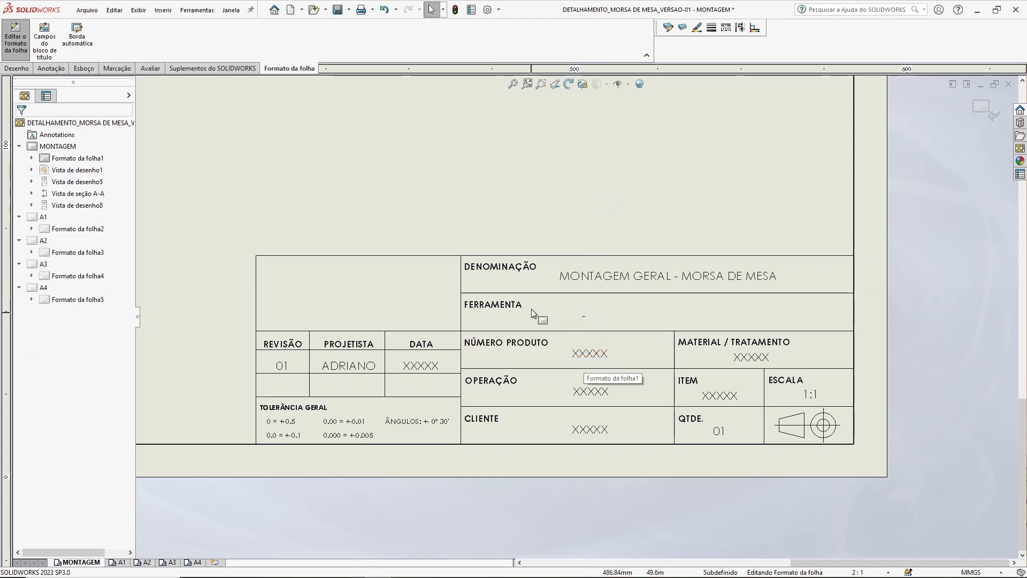
{"action": "double_click", "coordinate": [590, 354]}
{"action": "type", "text": "58526"}
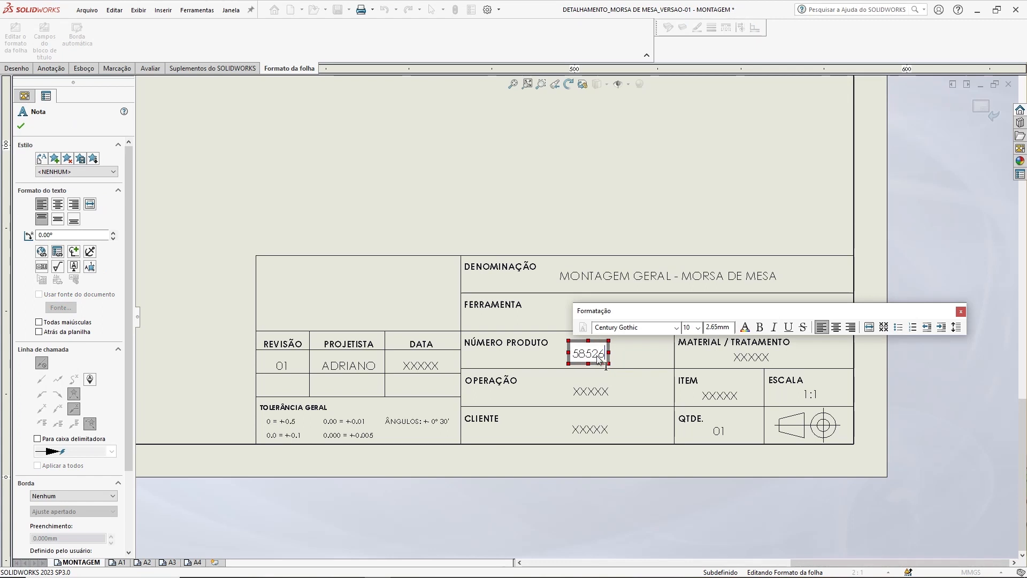
{"action": "left_click", "coordinate": [614, 218]}
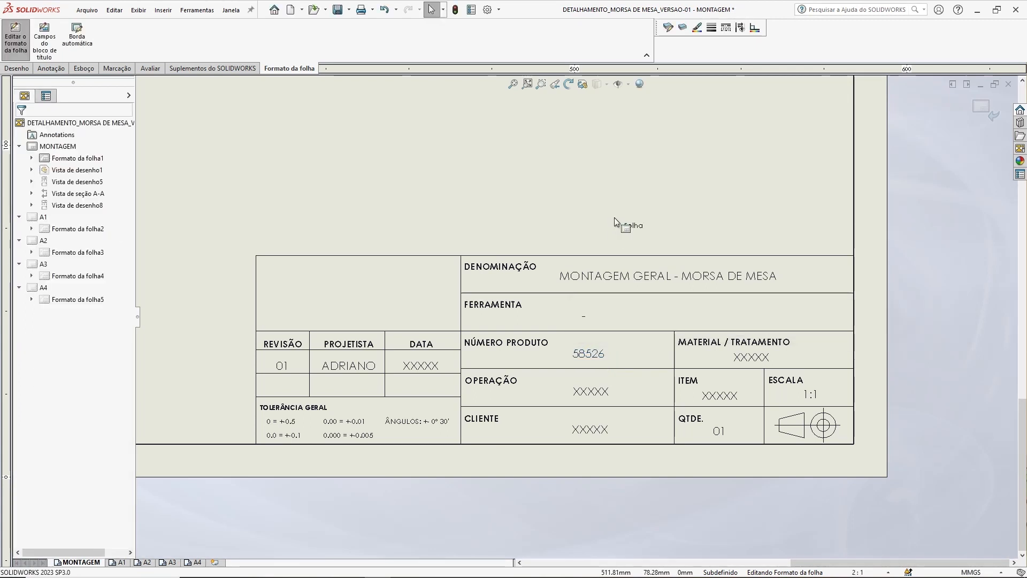
Replace the OPERAÇÃO placeholder in the title block with "-".
{"action": "double_click", "coordinate": [591, 393]}
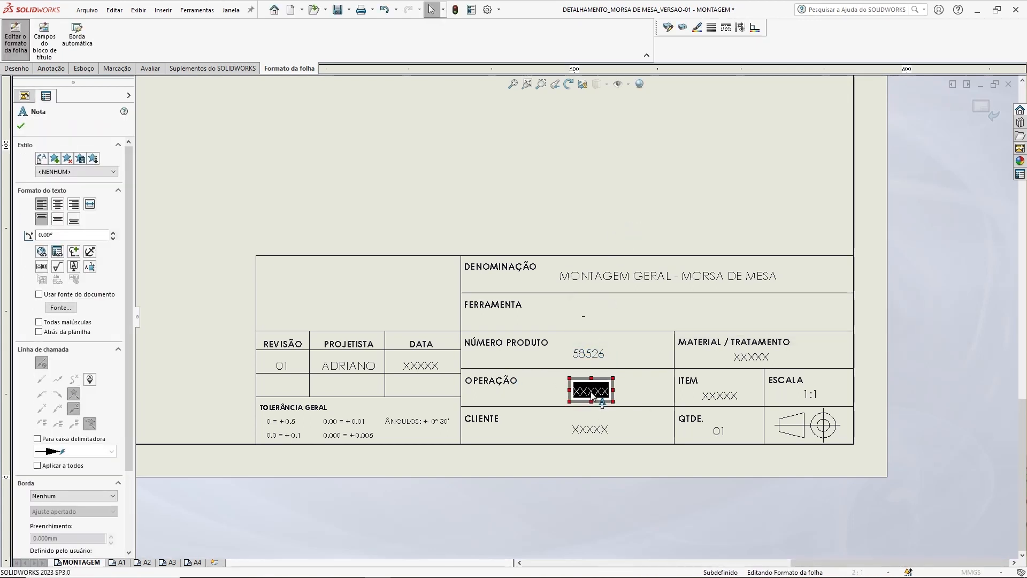
{"action": "type", "text": "-"}
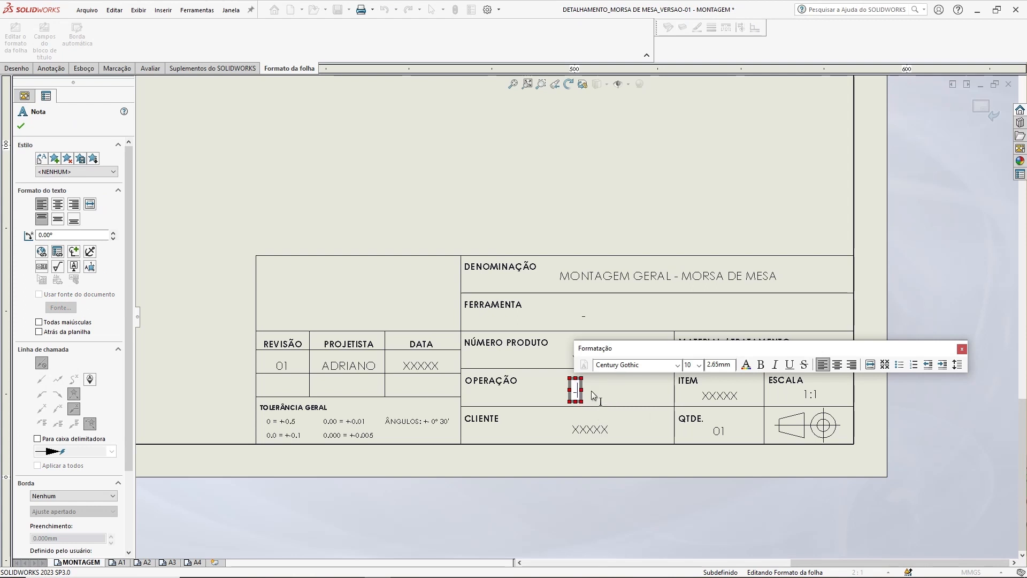
{"action": "left_click", "coordinate": [618, 494]}
Fill in the CLIENTE cell with "CURSOS REPUXANDO" and reposition the text so it fits inside the cell.
{"action": "double_click", "coordinate": [585, 431]}
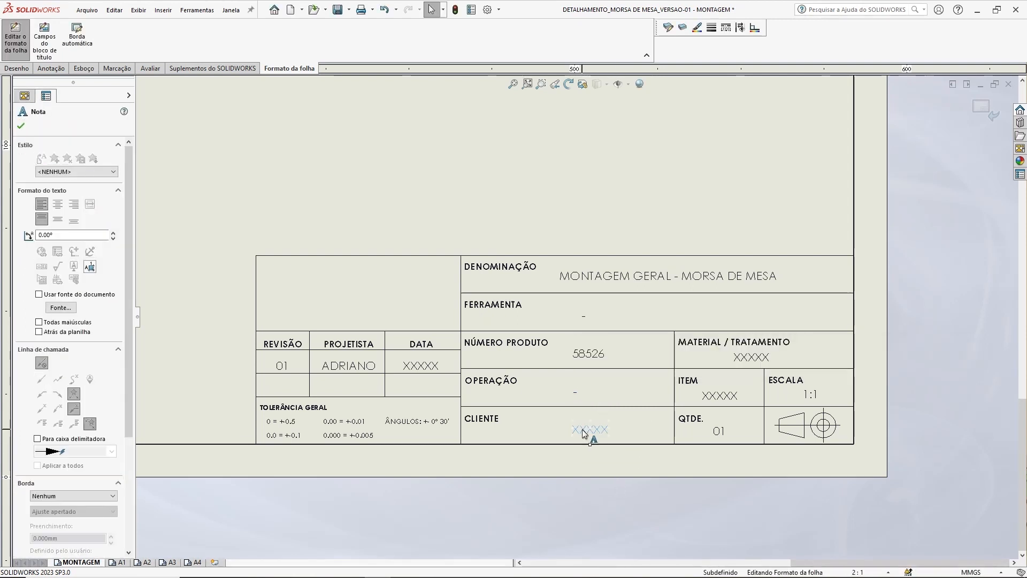
{"action": "type", "text": "CURSO"}
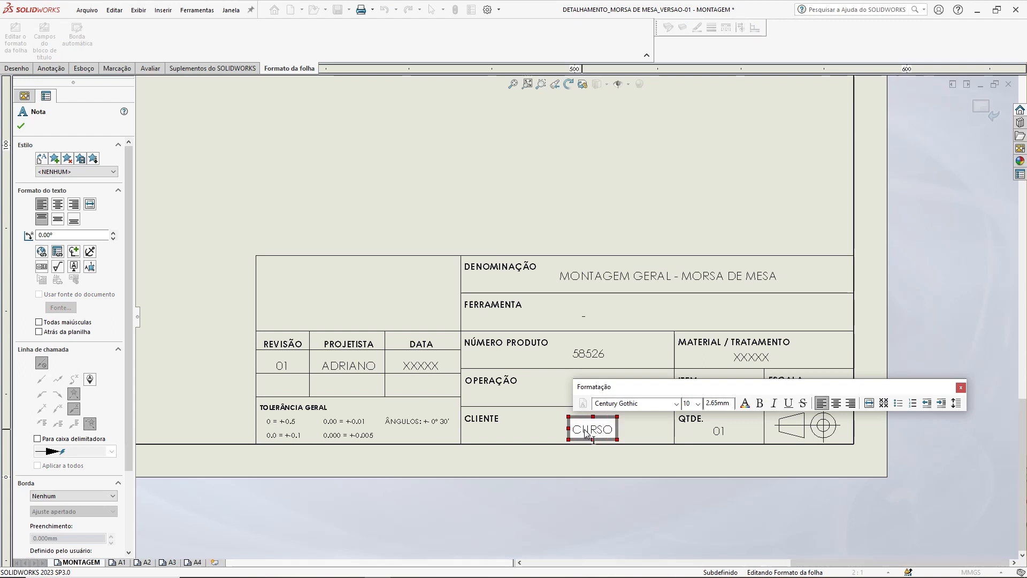
{"action": "type", "text": "S REPUXANDO"}
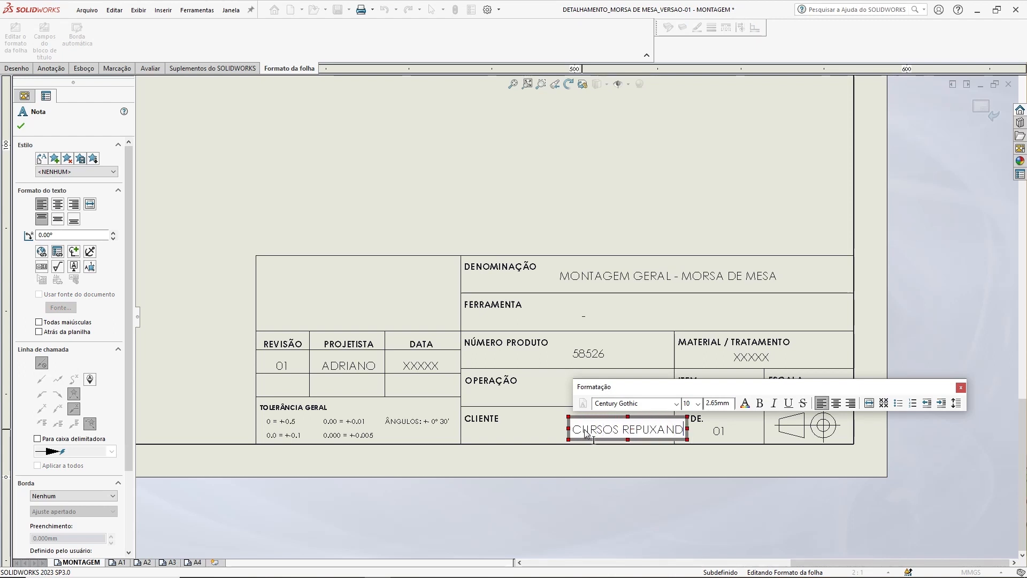
{"action": "left_click", "coordinate": [634, 514]}
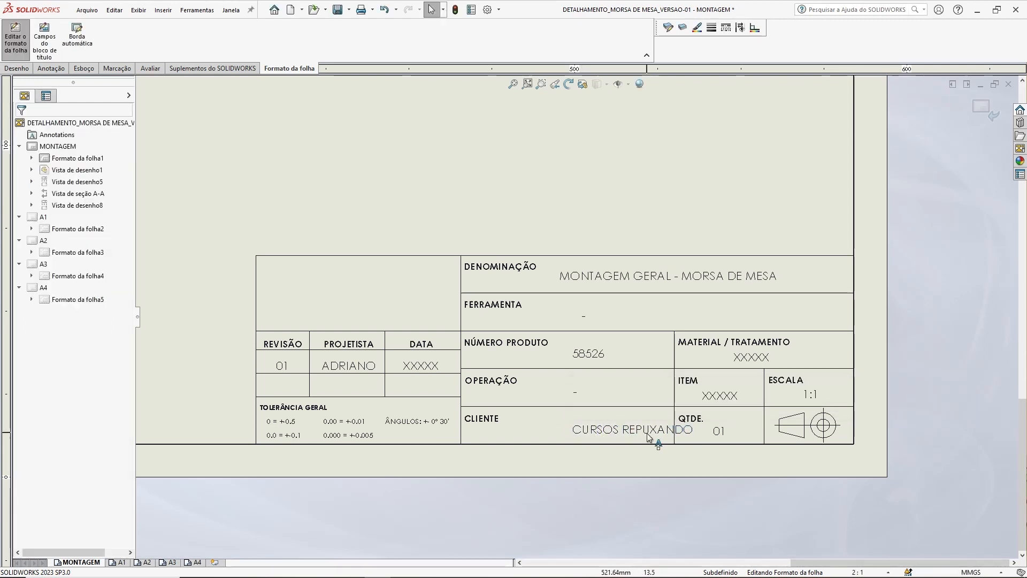
{"action": "left_click_drag", "start_coordinate": [622, 432], "coordinate": [600, 429]}
{"action": "left_click", "coordinate": [655, 496]}
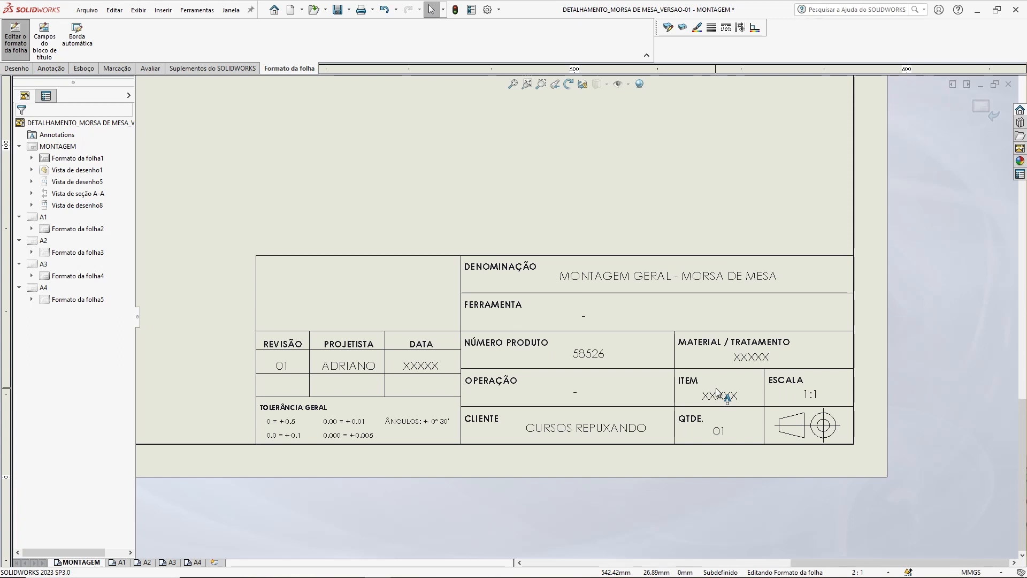
Set both the MATERIAL / TRATAMENTO and ITEM entries of the title block to "-".
{"action": "left_click", "coordinate": [752, 358]}
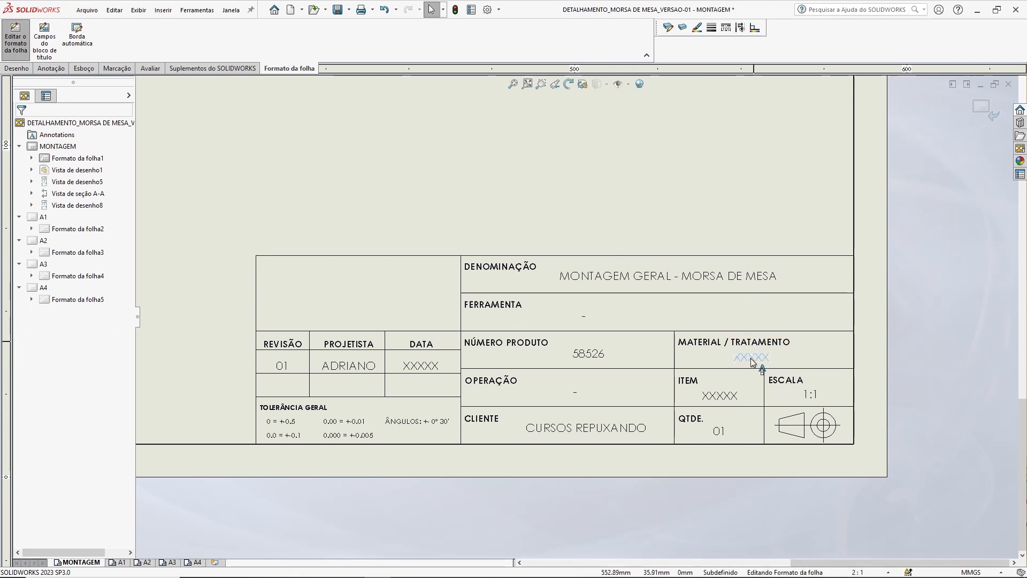
{"action": "type", "text": "-"}
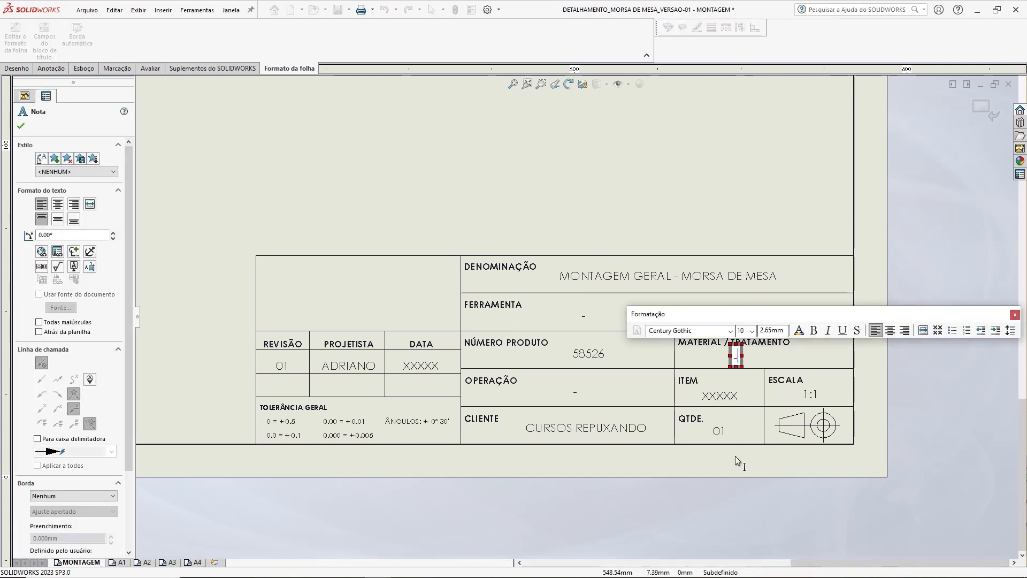
{"action": "left_click", "coordinate": [735, 456]}
{"action": "double_click", "coordinate": [722, 400]}
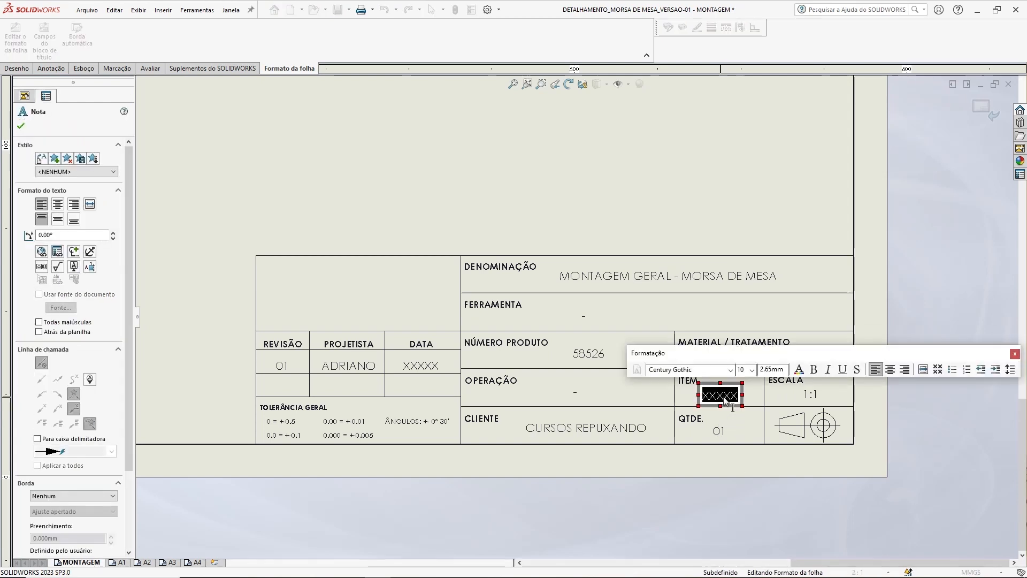
{"action": "type", "text": "-"}
{"action": "left_click", "coordinate": [749, 489]}
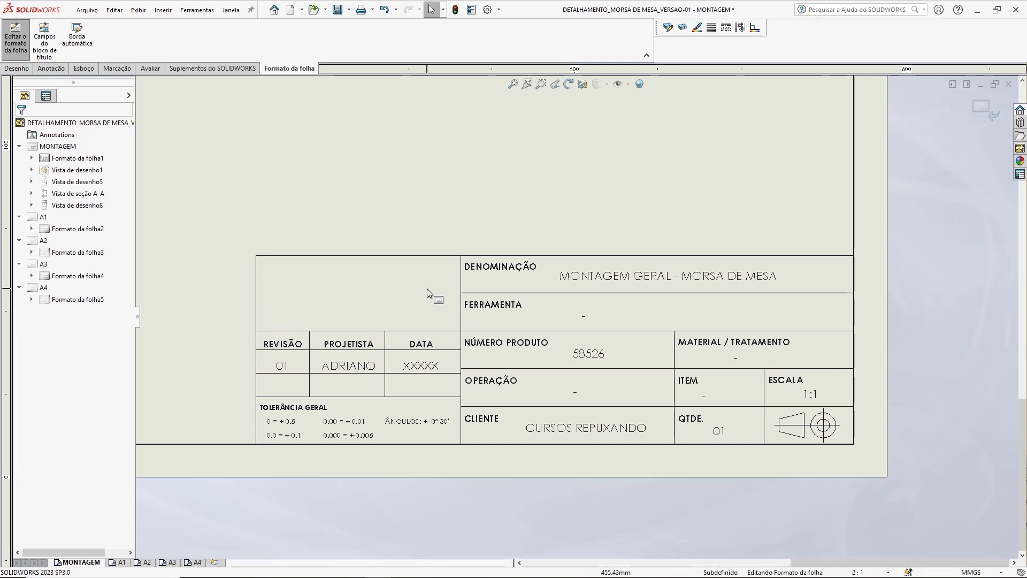
Exit sheet format editing and return to the MONTAGEM drawing sheet, showing the whole sheet.
{"action": "scroll", "coordinate": [642, 480], "scroll_direction": "up", "scroll_amount": 5}
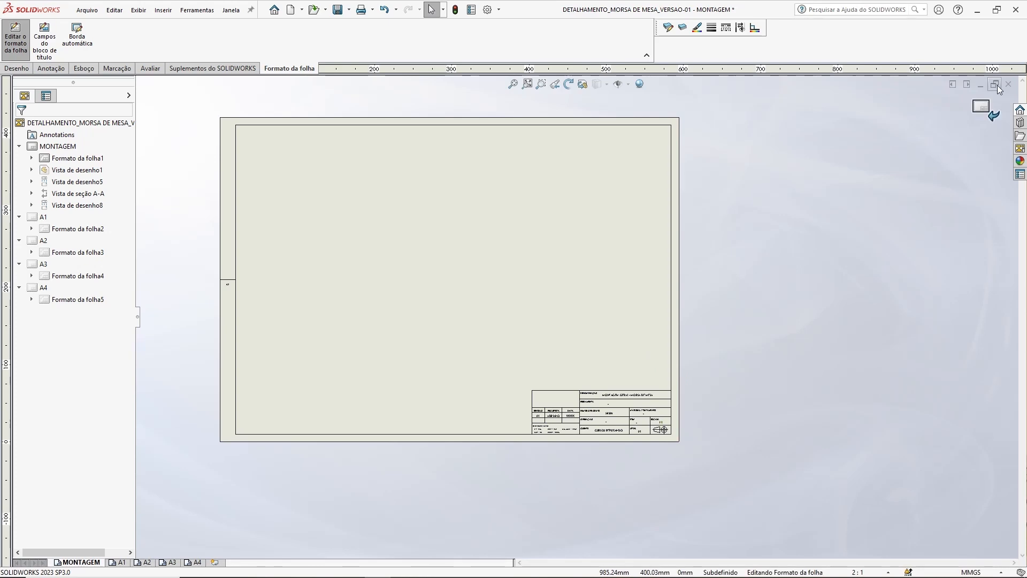
{"action": "left_click", "coordinate": [982, 106]}
{"action": "scroll", "coordinate": [619, 436], "scroll_direction": "down", "scroll_amount": 5}
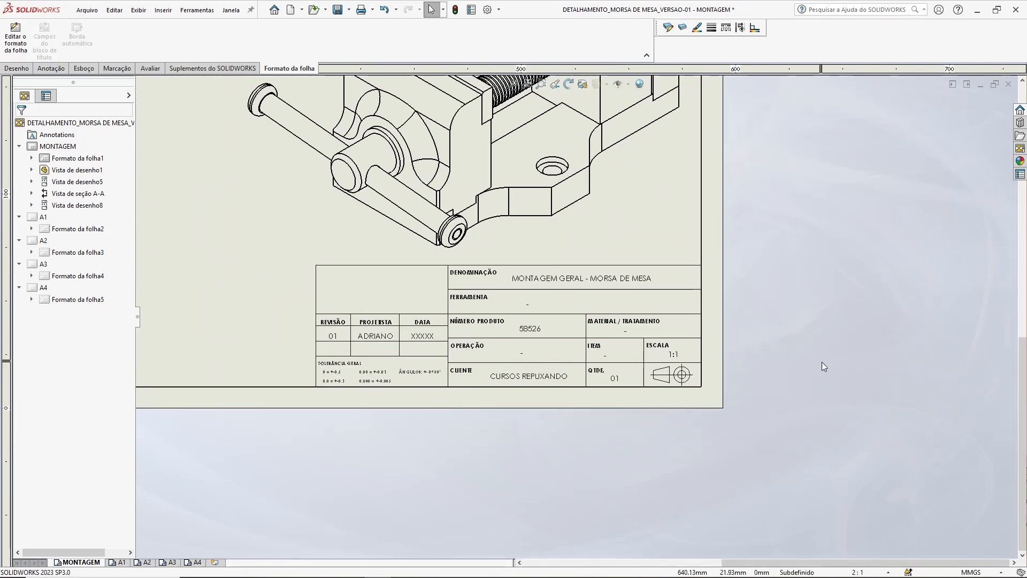
{"action": "key", "text": "f"}
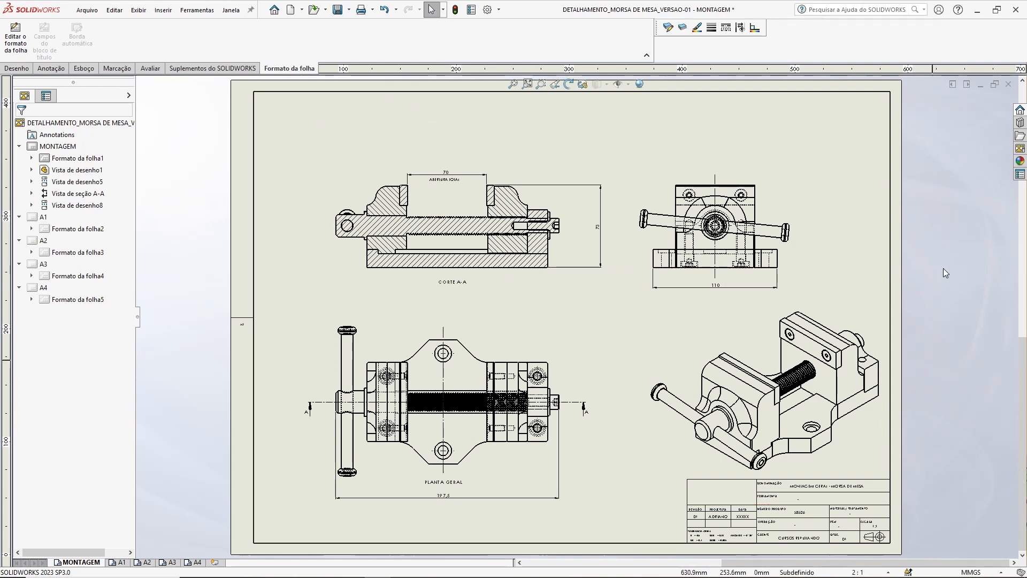